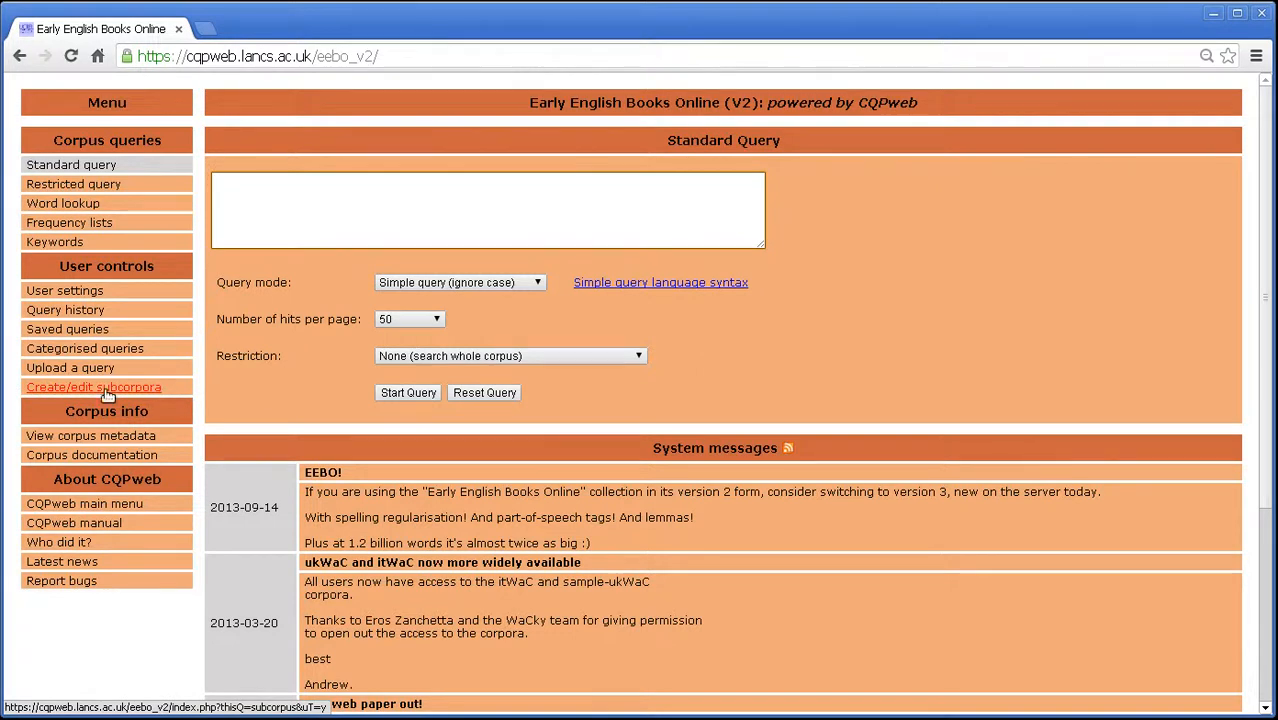
# Step: Open the subcorpus creation and editing page and review the available methods for defining a new subcorpus
pyautogui.click(48, 389)
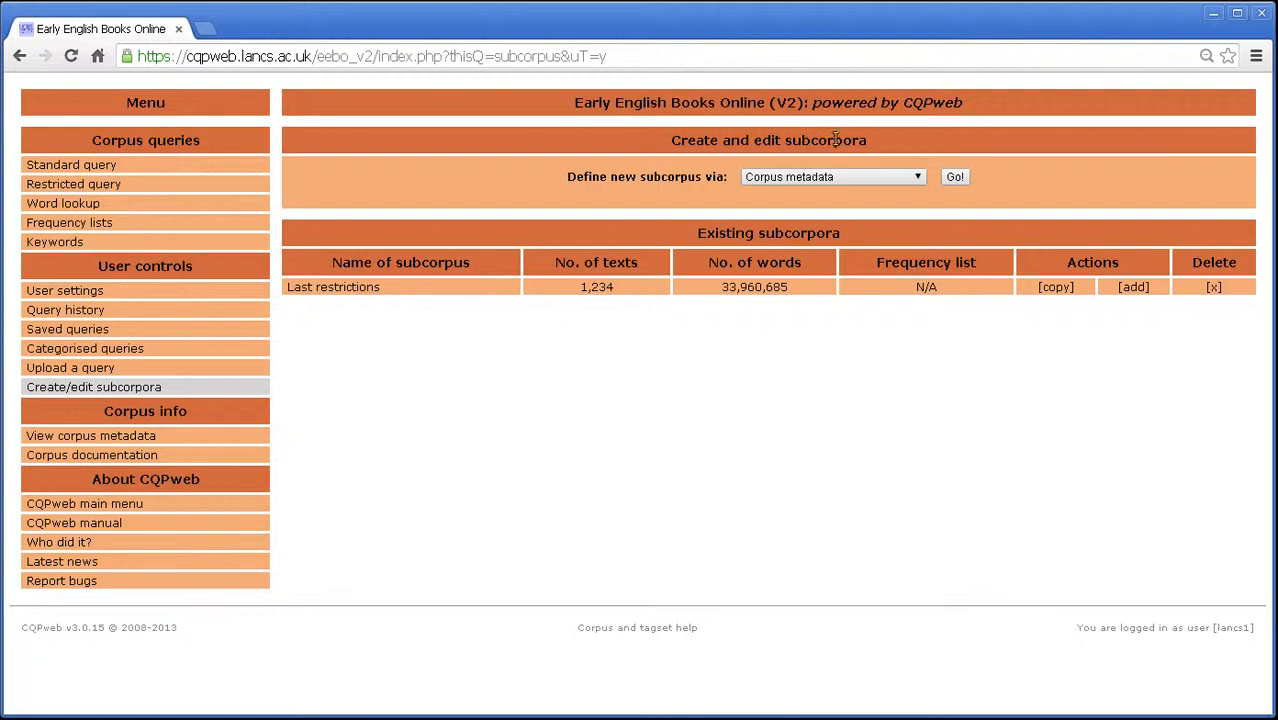
pyautogui.moveTo(667, 140); pyautogui.dragTo(879, 140)
pyautogui.click(882, 139)
pyautogui.moveTo(567, 177); pyautogui.dragTo(701, 174)
pyautogui.click(692, 181)
pyautogui.click(752, 180)
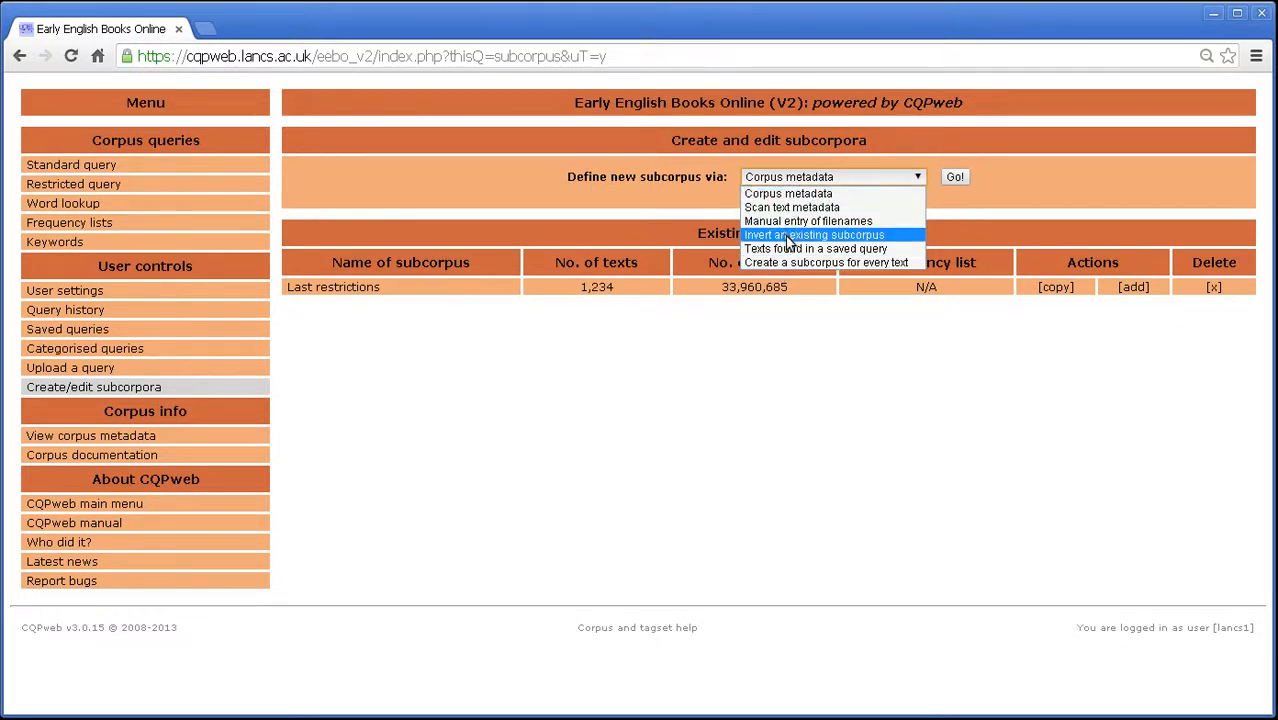
pyautogui.click(847, 173)
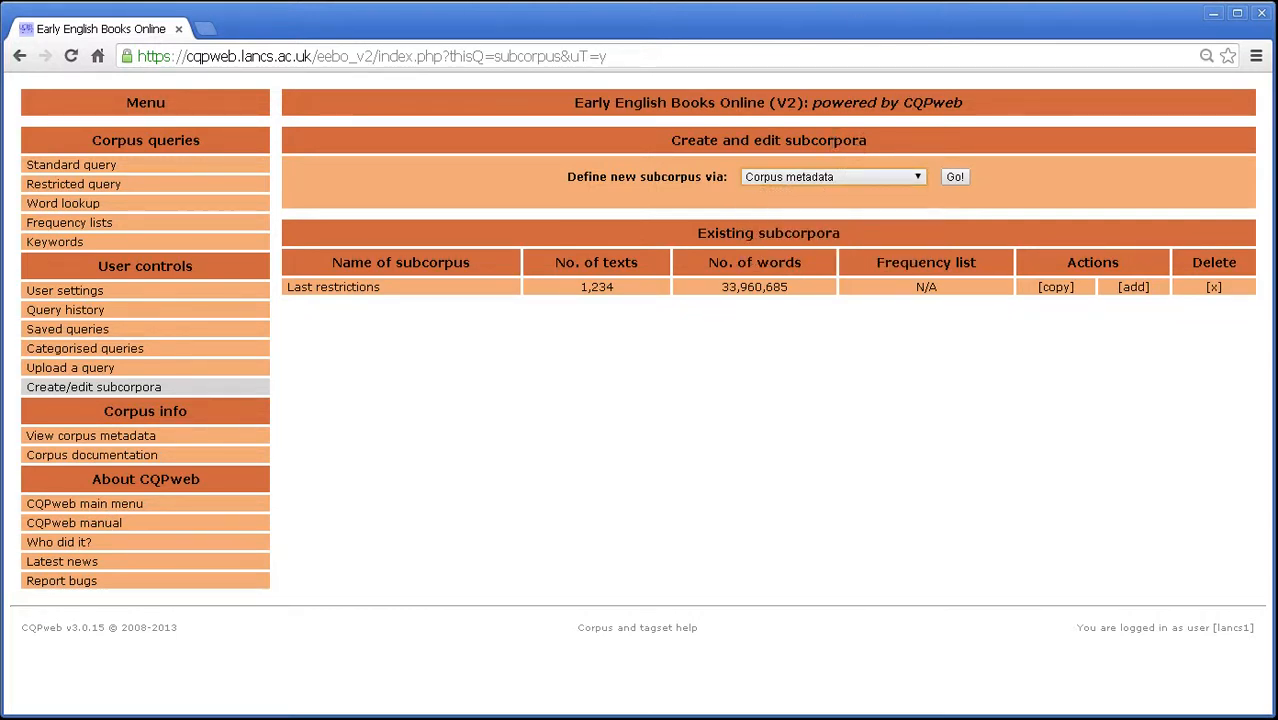
pyautogui.click(849, 177)
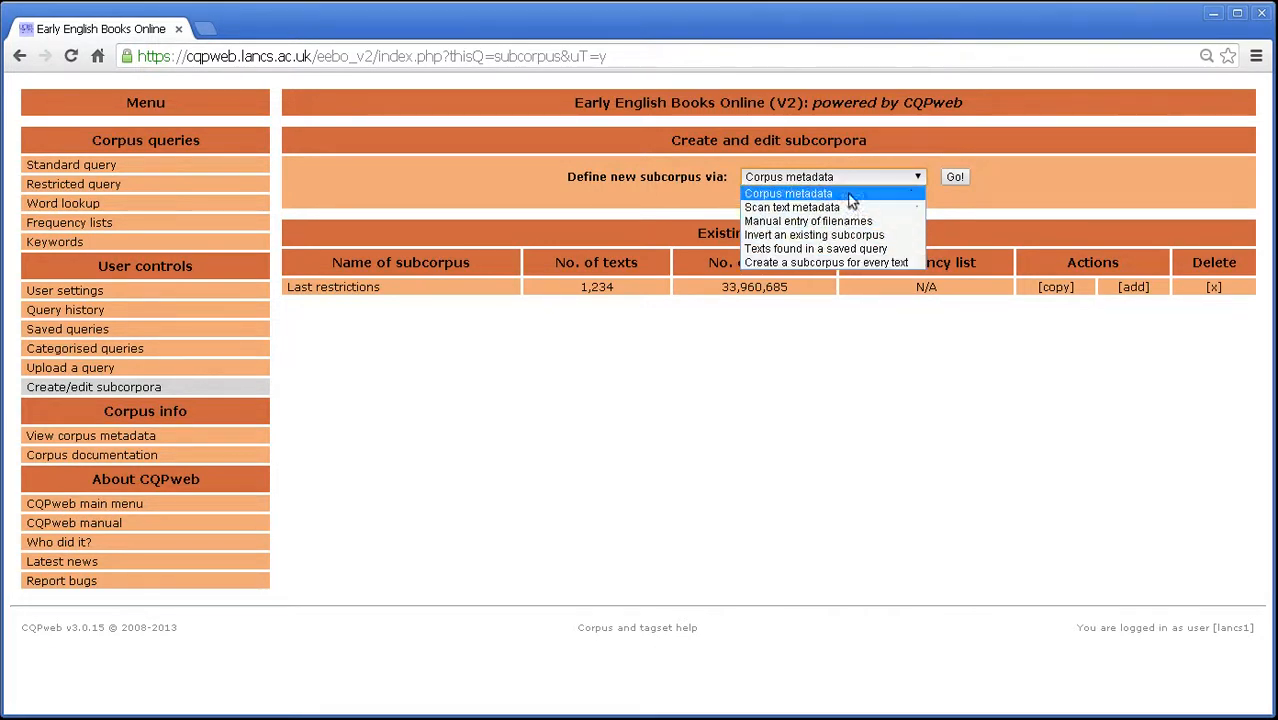
pyautogui.click(946, 177)
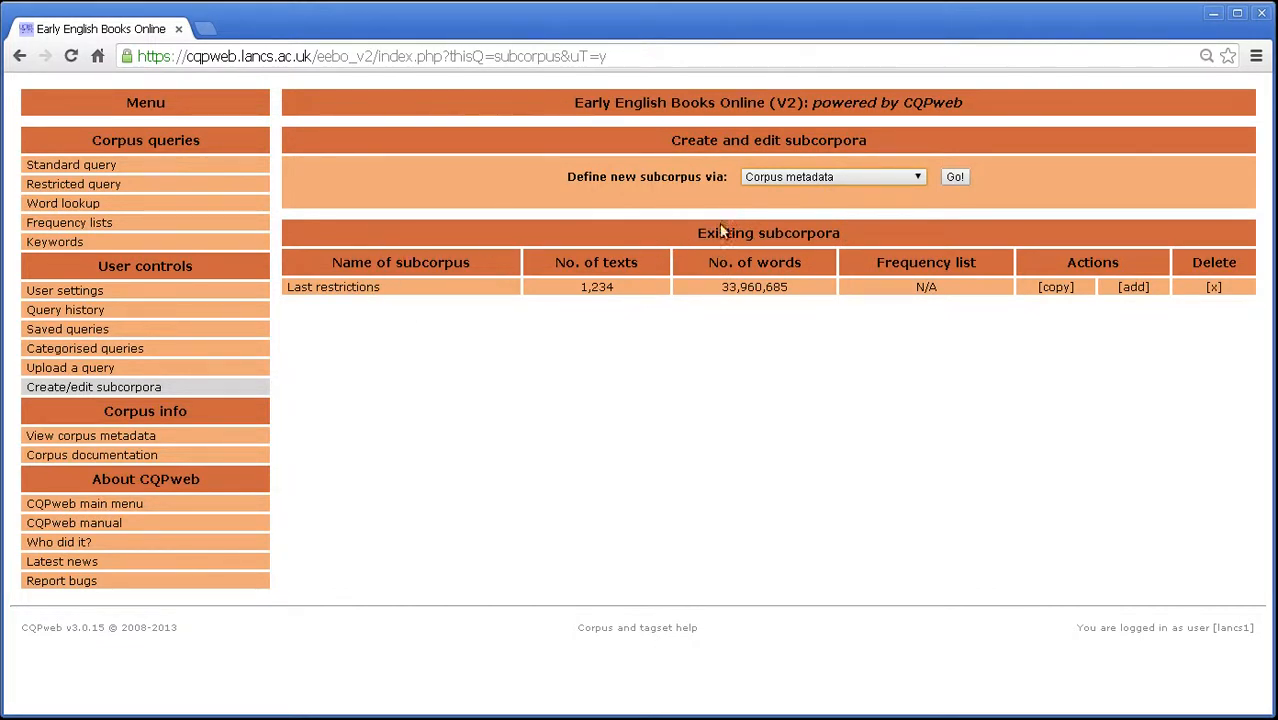
# Step: Examine the Last restrictions entry in the list of existing subcorpora and open the Restricted query page
pyautogui.moveTo(704, 232); pyautogui.dragTo(847, 241)
pyautogui.tripleClick(822, 232)
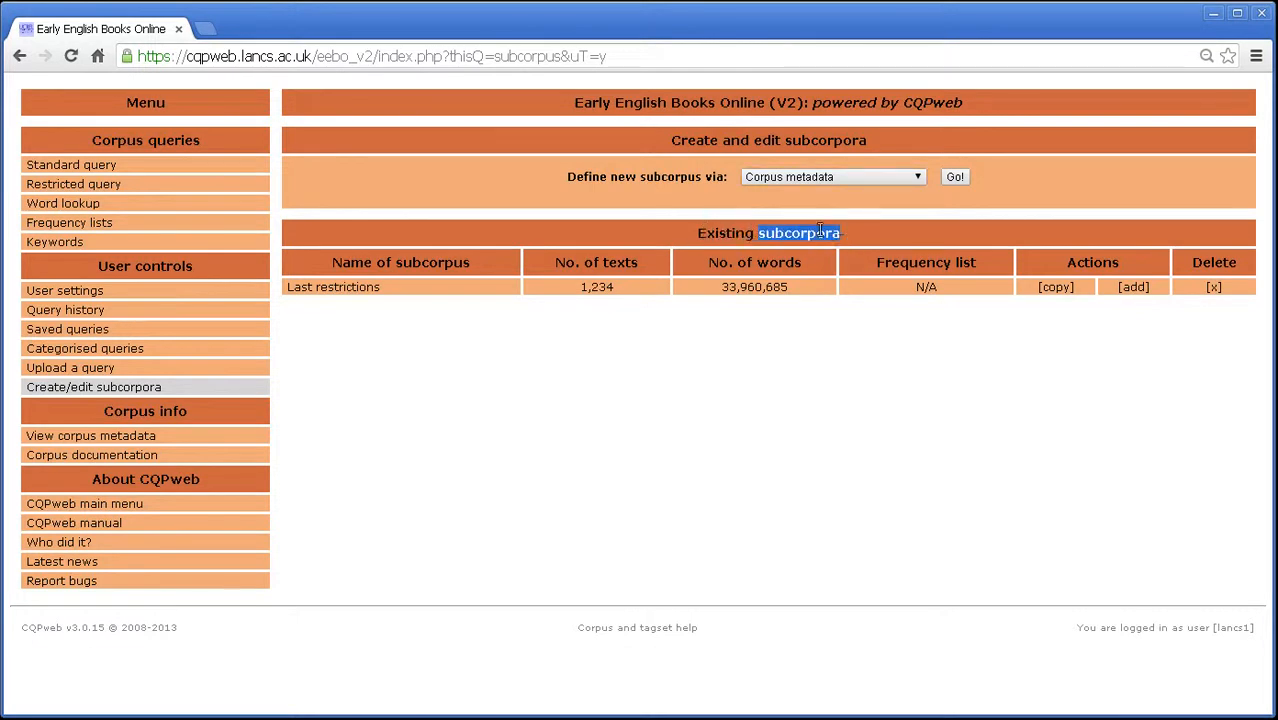
pyautogui.click(741, 243)
pyautogui.tripleClick(306, 291)
pyautogui.click(339, 290)
pyautogui.click(110, 187)
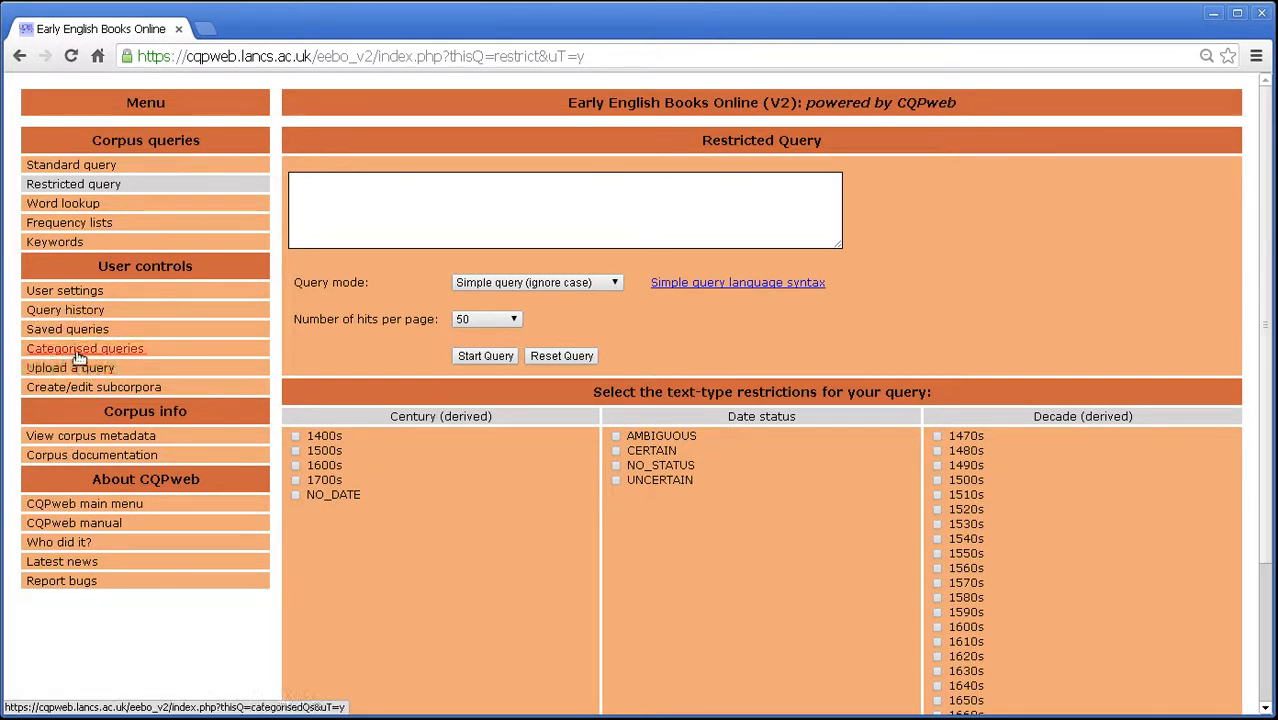
# Step: Return to the subcorpora page and examine the text count, word count and frequency list entries for Last restrictions
pyautogui.click(58, 389)
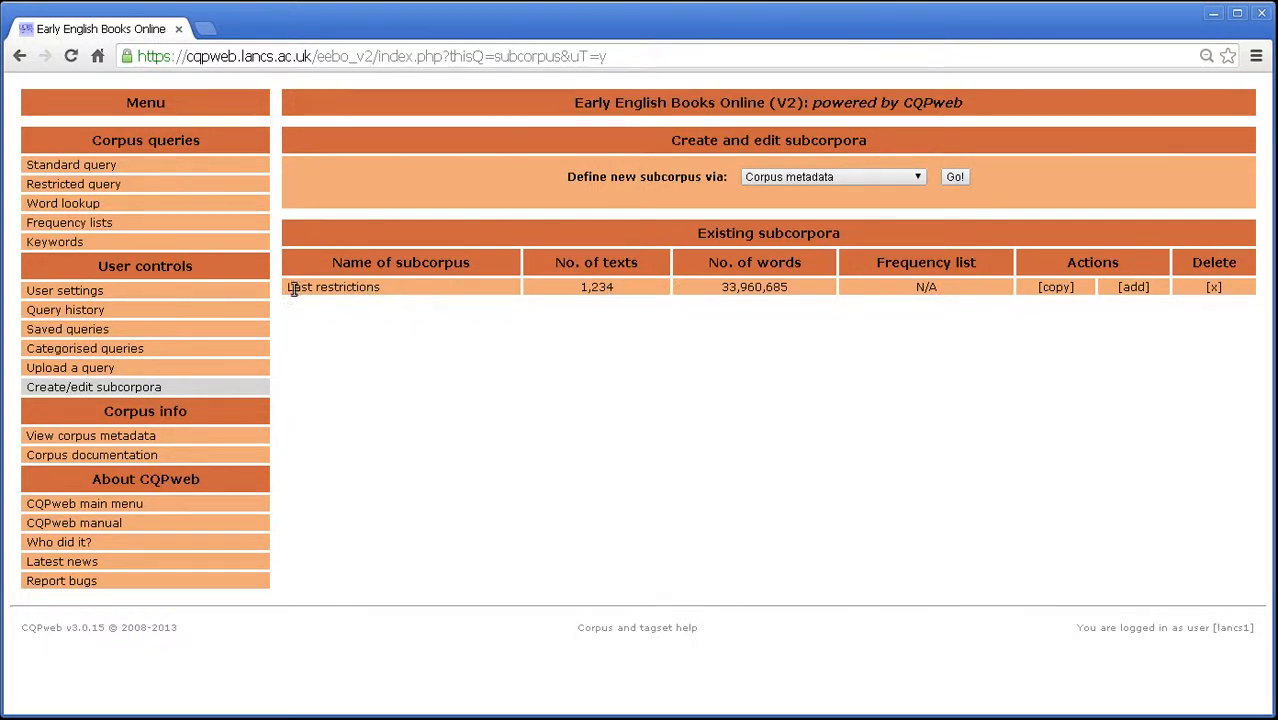
pyautogui.moveTo(290, 288); pyautogui.dragTo(388, 288)
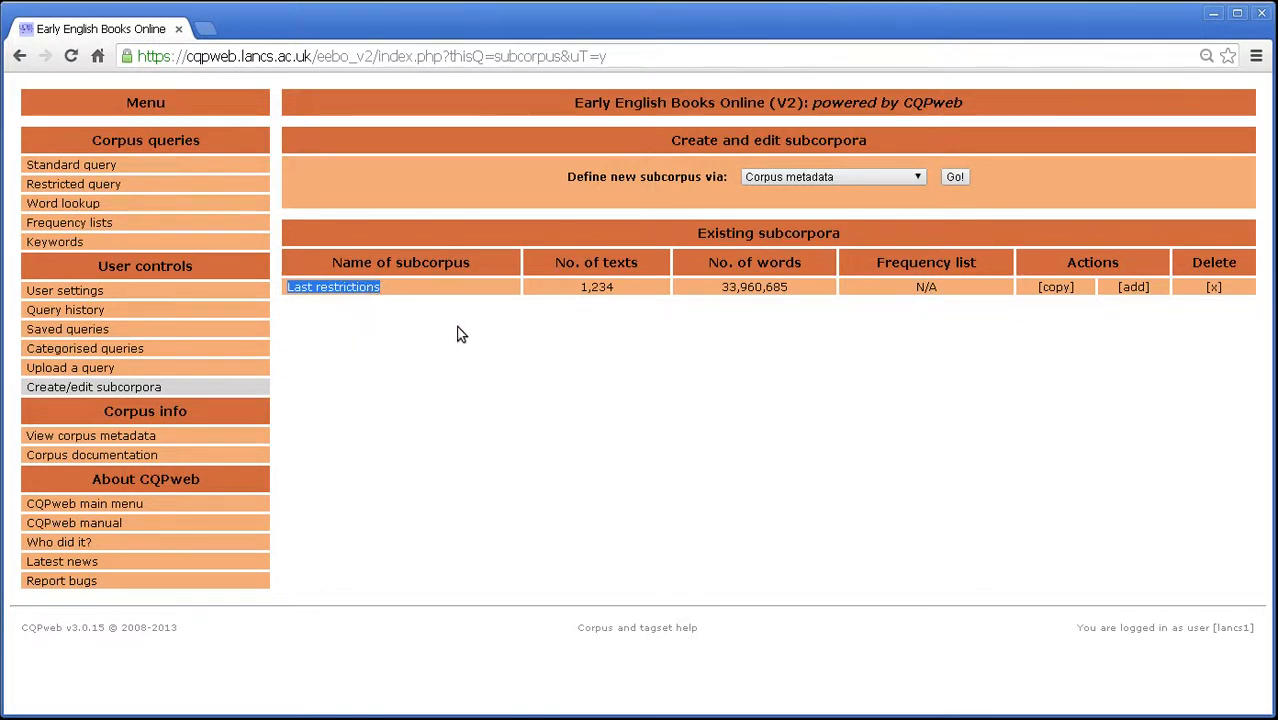
pyautogui.click(552, 292)
pyautogui.moveTo(562, 287); pyautogui.dragTo(618, 288)
pyautogui.click(617, 311)
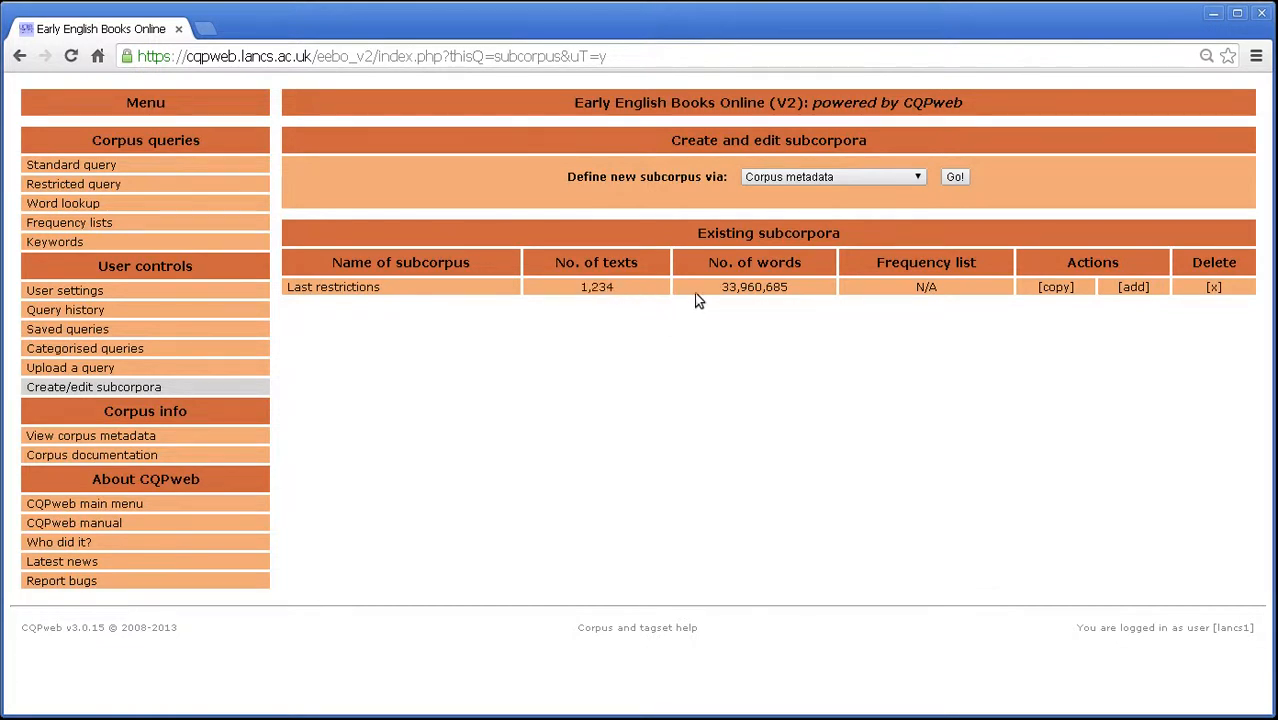
pyautogui.moveTo(709, 287); pyautogui.dragTo(770, 288)
pyautogui.click(776, 287)
pyautogui.moveTo(922, 286)
pyautogui.mouseDown()
pyautogui.moveTo(945, 286)
pyautogui.moveTo(929, 286)
pyautogui.mouseUp()
pyautogui.tripleClick(929, 286)
pyautogui.click(929, 286)
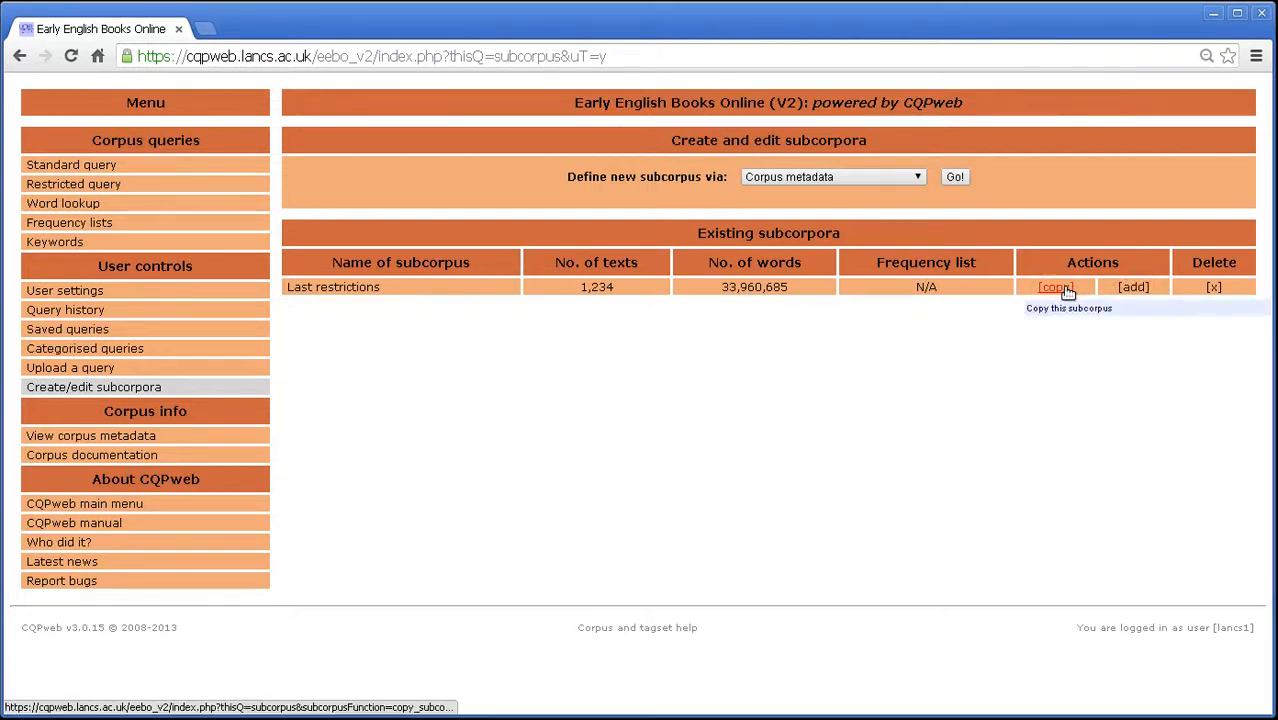
# Step: Delete the Last restrictions subcorpus and start defining a new one via Corpus metadata
pyautogui.click(1213, 289)
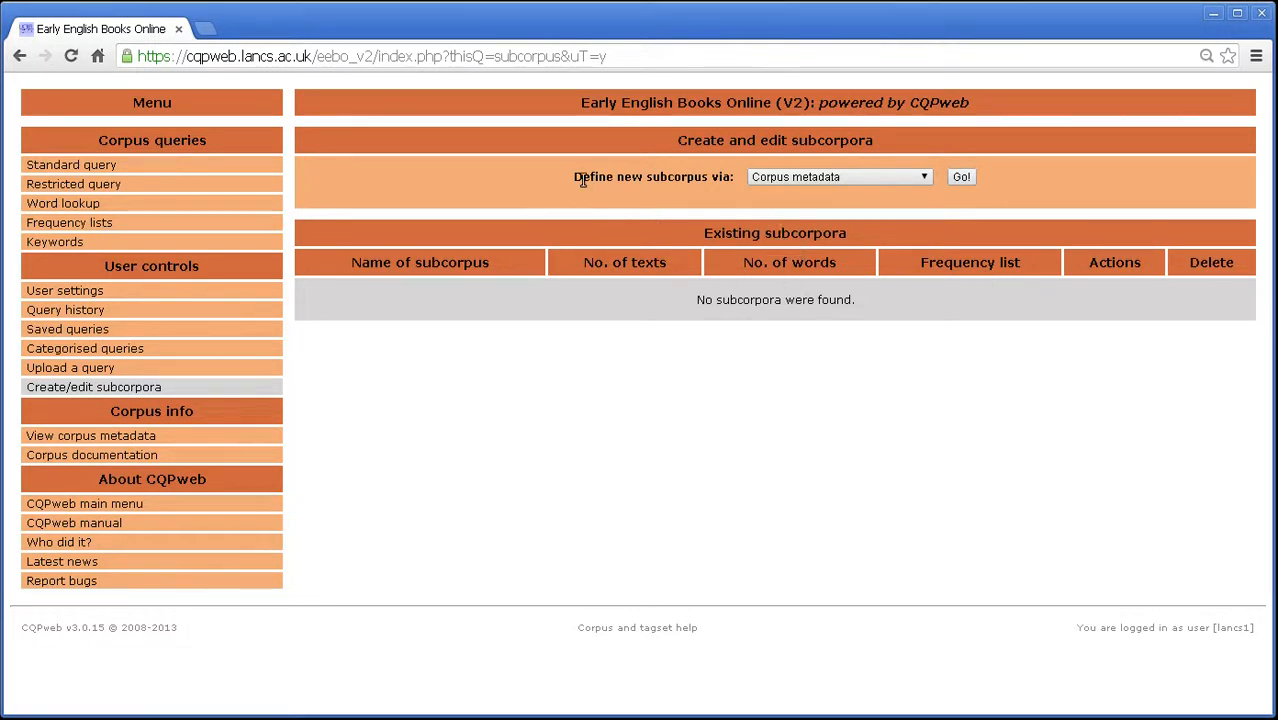
pyautogui.click(775, 178)
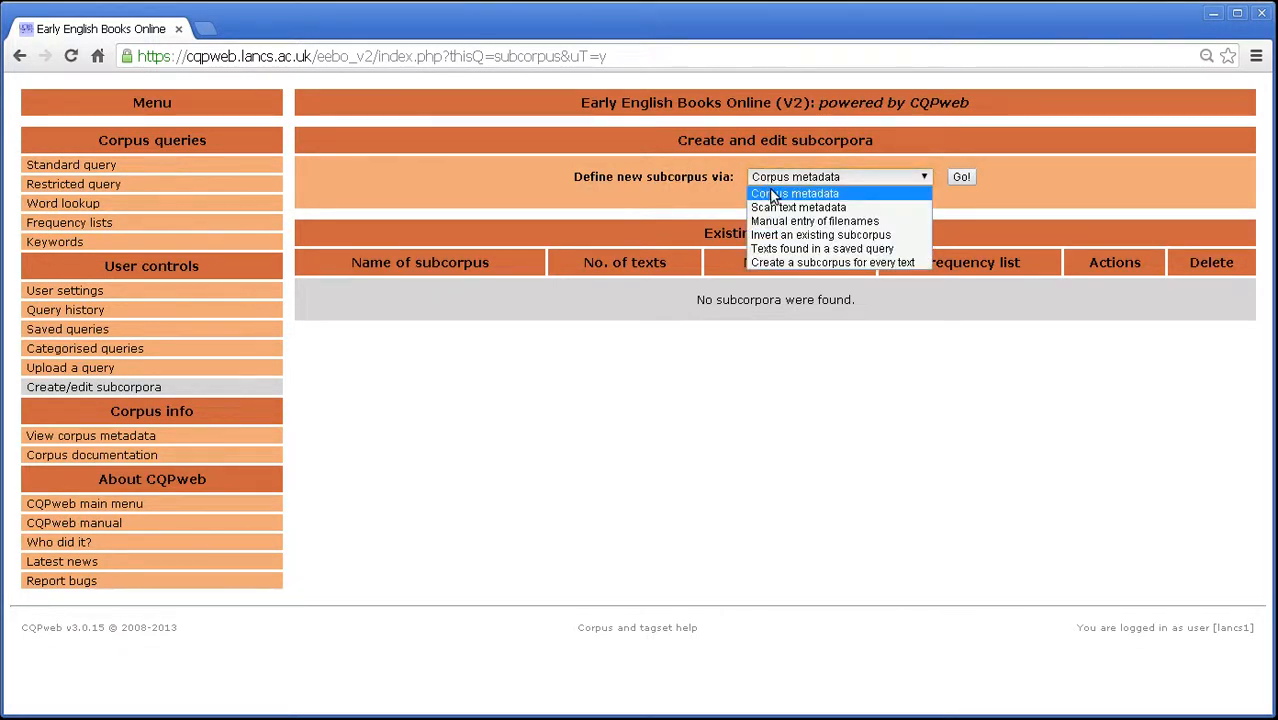
pyautogui.click(773, 194)
pyautogui.click(960, 179)
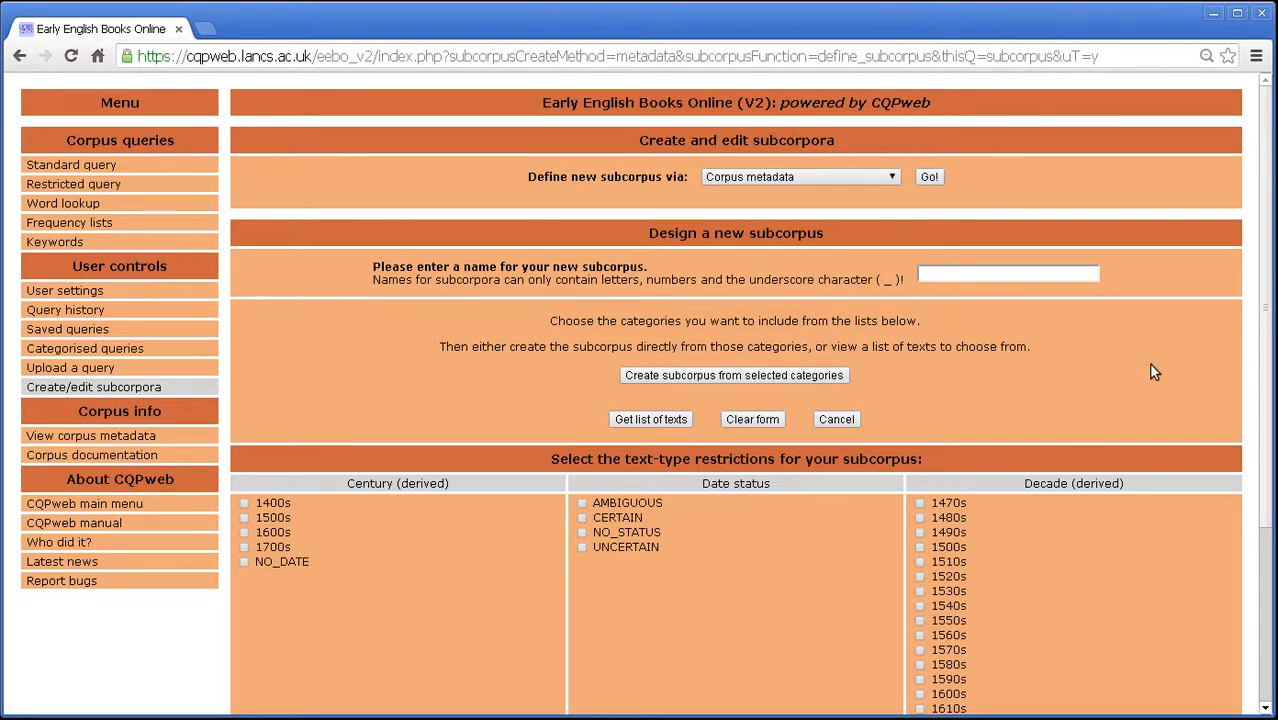
# Step: Select the 1400s century category and name the new subcorpus texts_1400s
pyautogui.scroll(-2, 1250, 360)
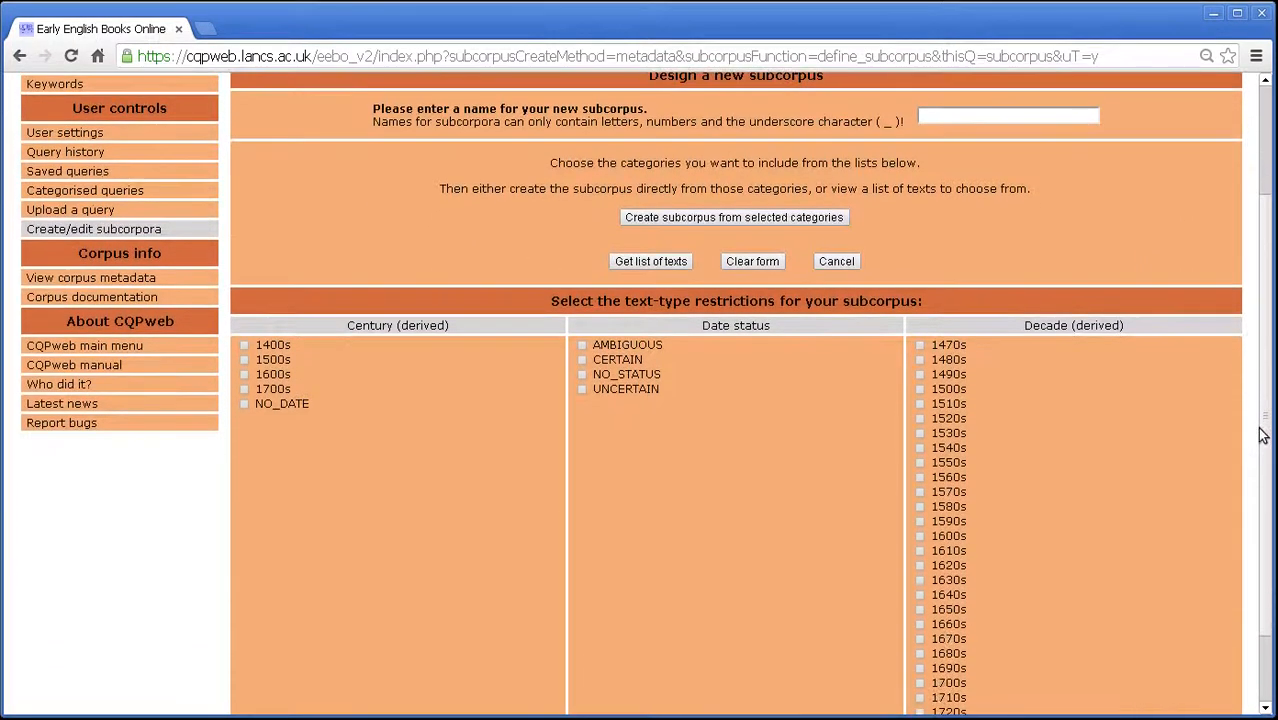
pyautogui.scroll(2, 1263, 340)
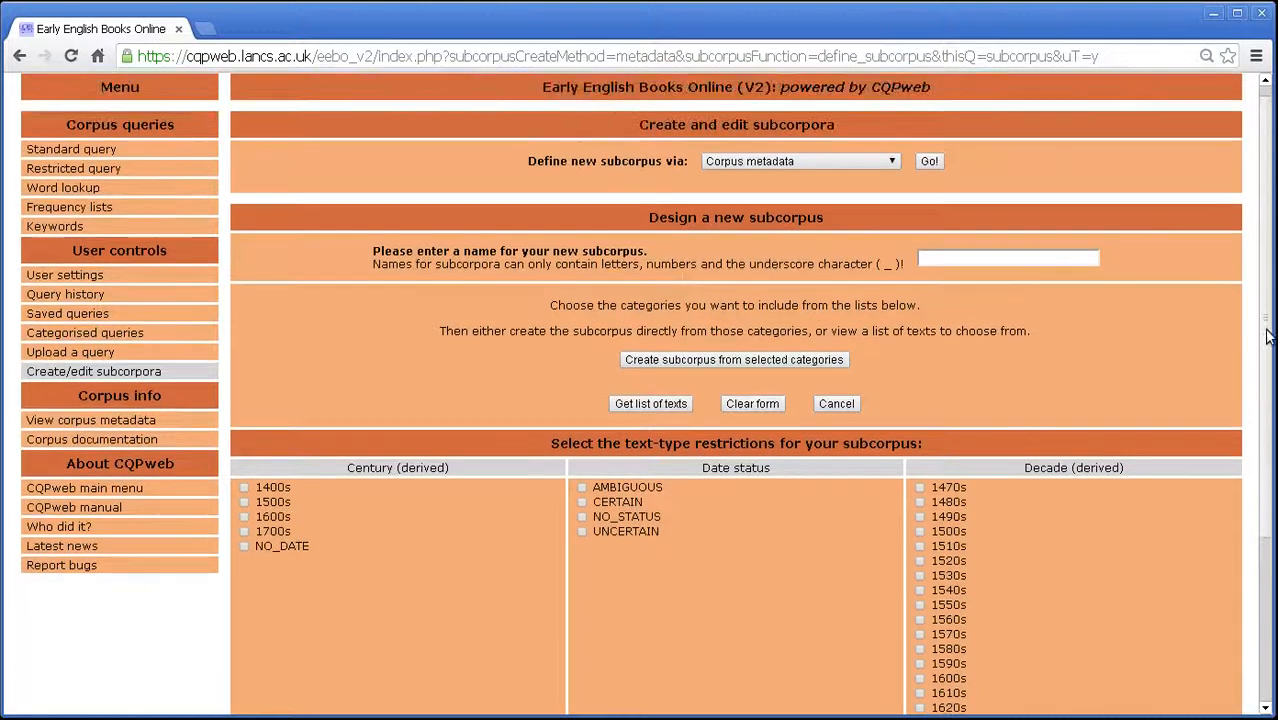
pyautogui.moveTo(1265, 333); pyautogui.dragTo(1272, 508)
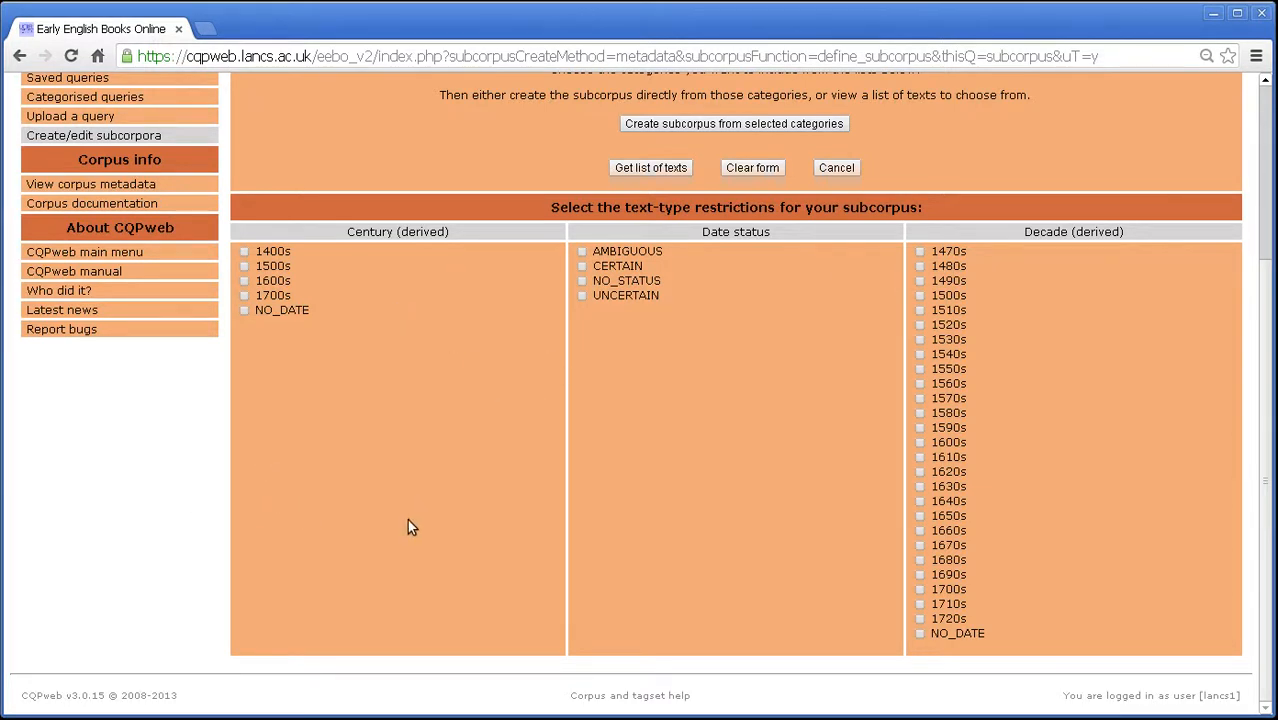
pyautogui.scroll(3, 408, 520)
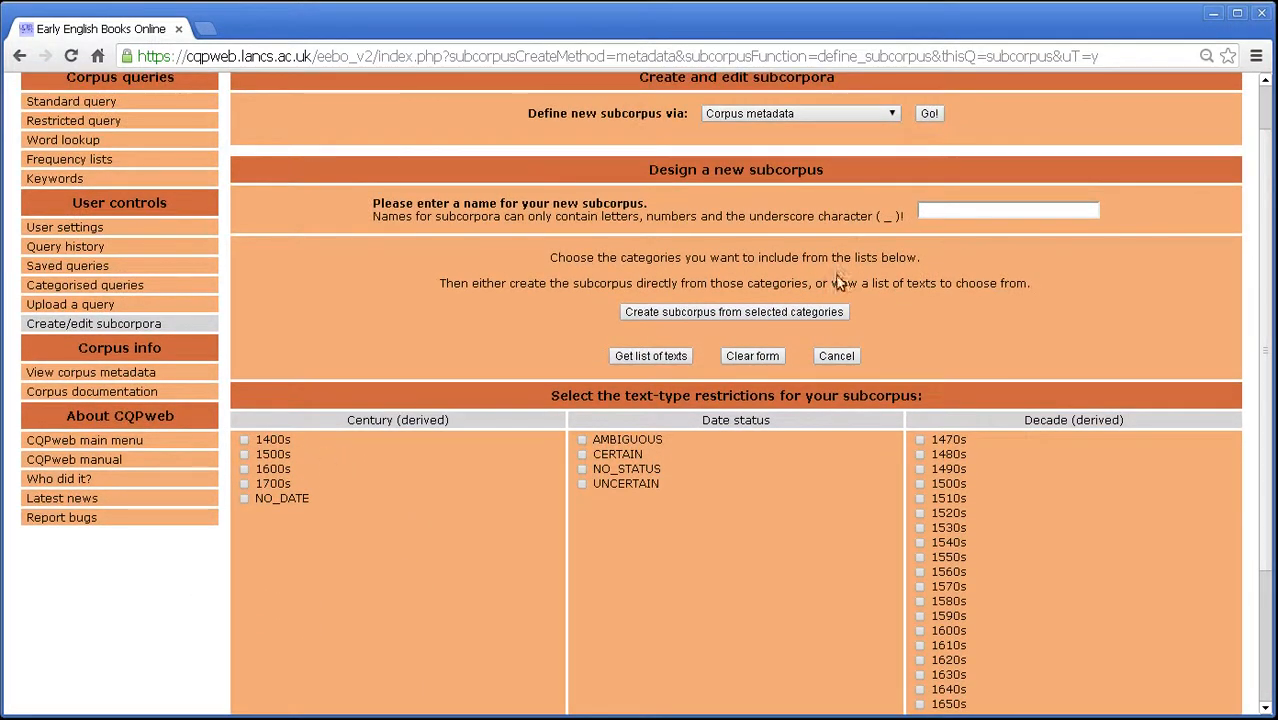
pyautogui.click(925, 210)
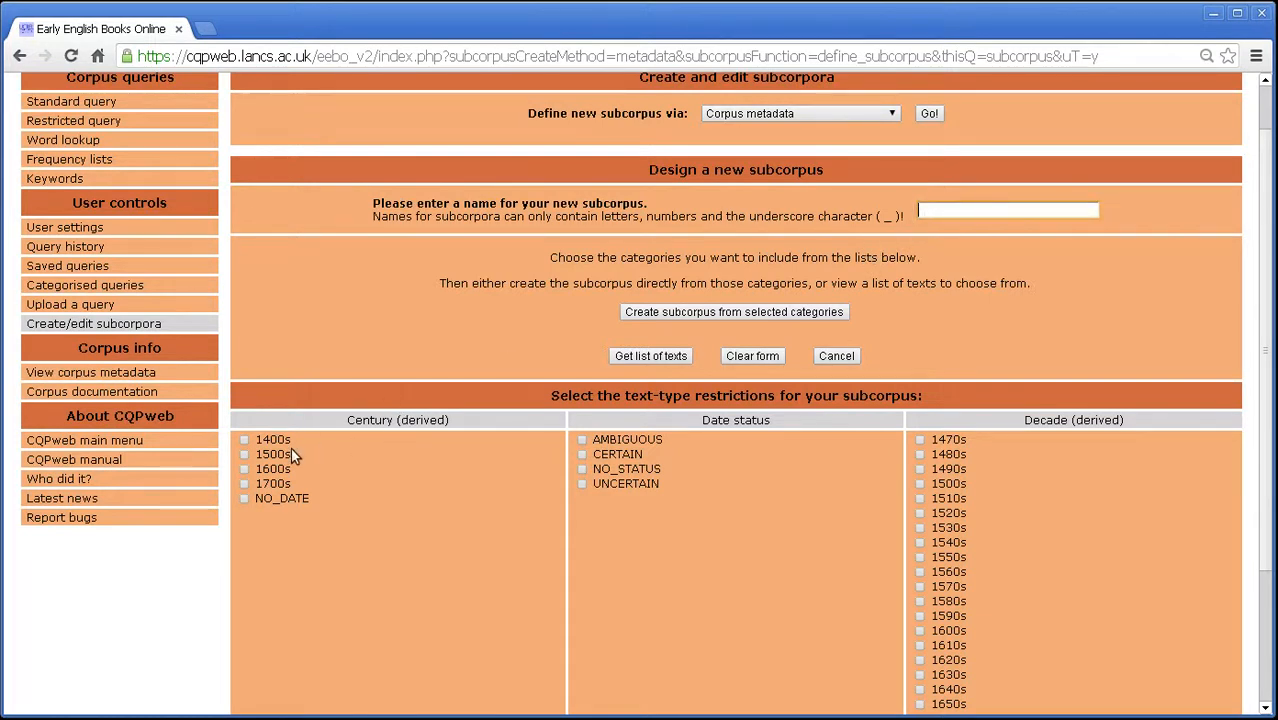
pyautogui.click(245, 439)
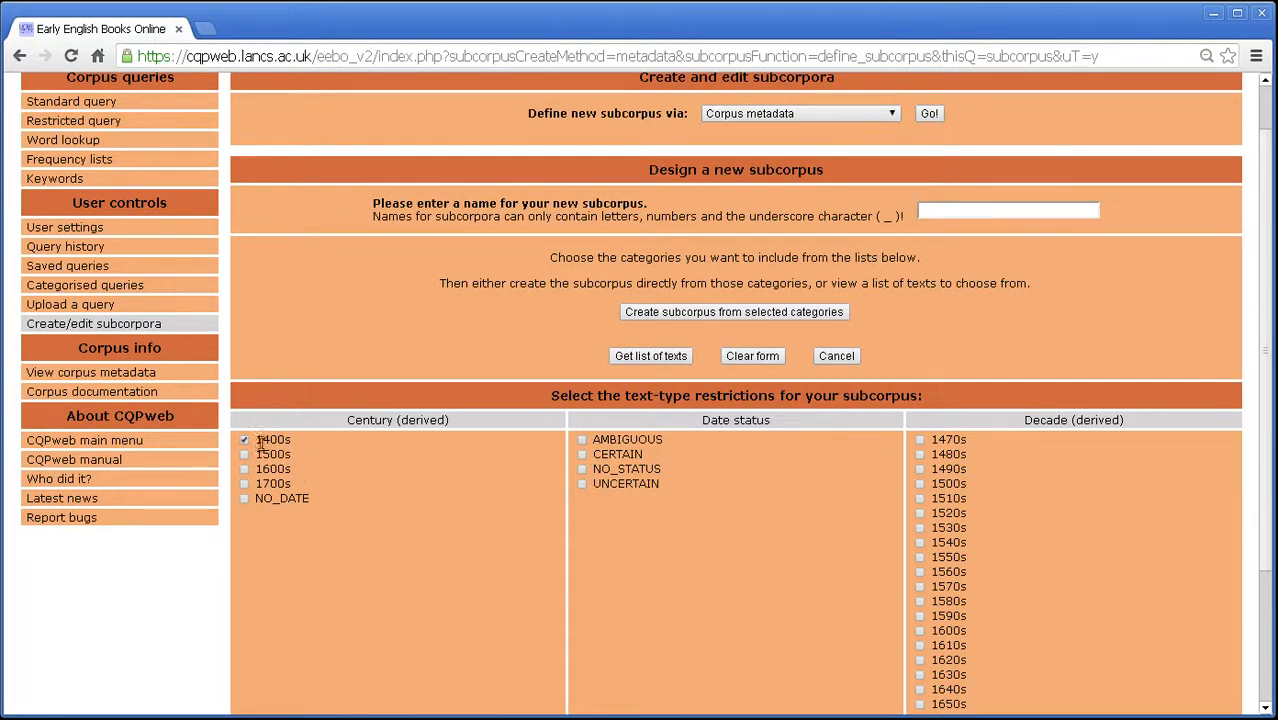
pyautogui.click(945, 209)
pyautogui.write('texts_1400s')
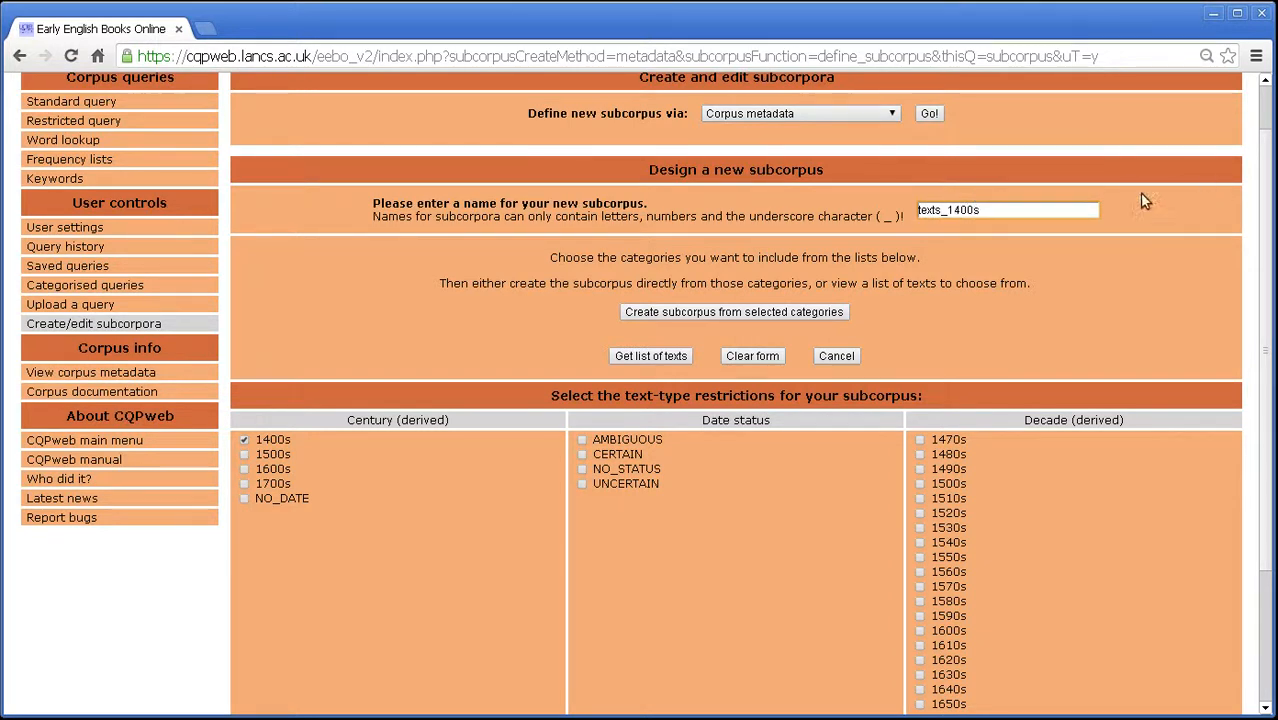
# Step: Read the rule on which characters subcorpus names may contain
pyautogui.moveTo(372, 216); pyautogui.dragTo(910, 216)
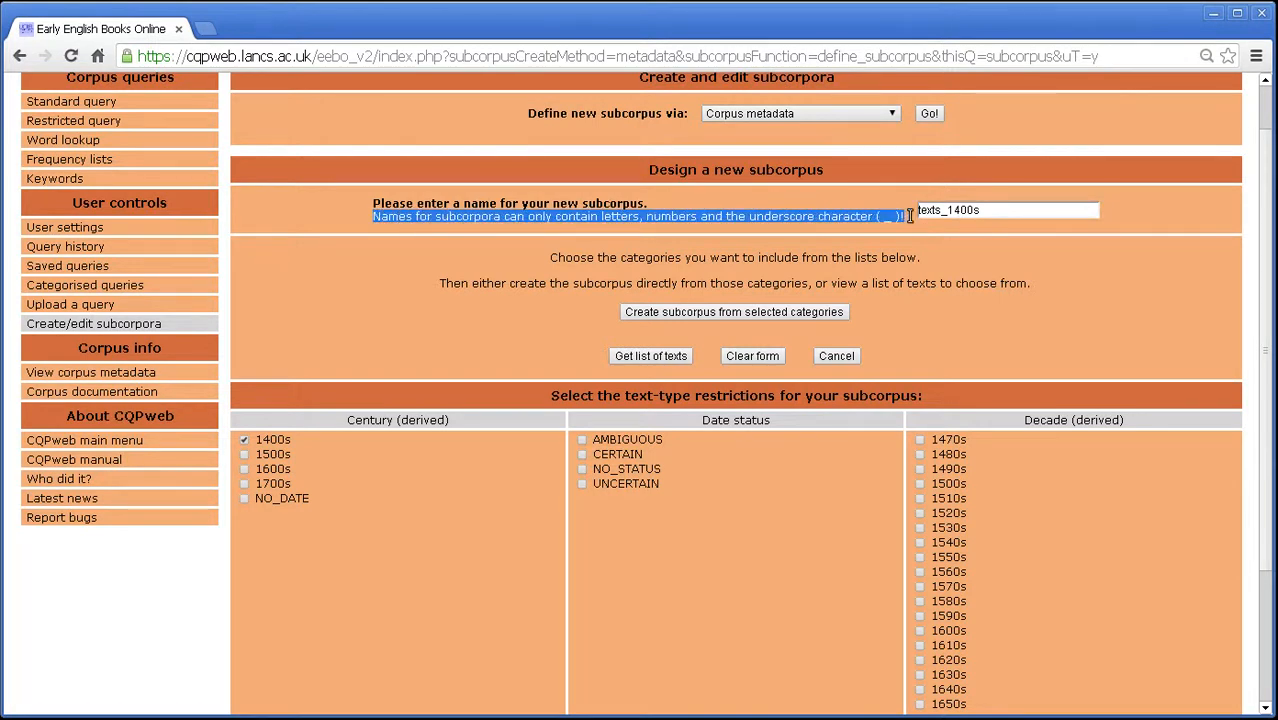
pyautogui.click(905, 216)
pyautogui.doubleClick(620, 216)
pyautogui.doubleClick(675, 216)
pyautogui.doubleClick(758, 216)
pyautogui.doubleClick(889, 217)
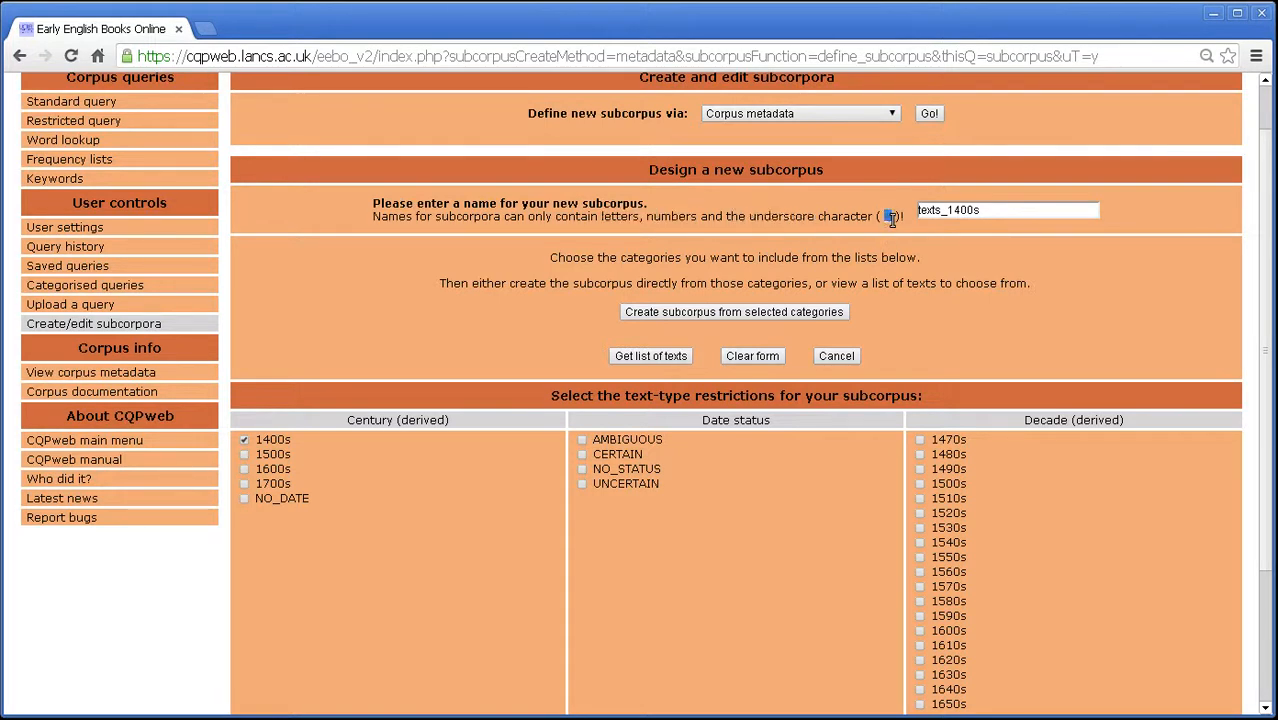
pyautogui.click(893, 219)
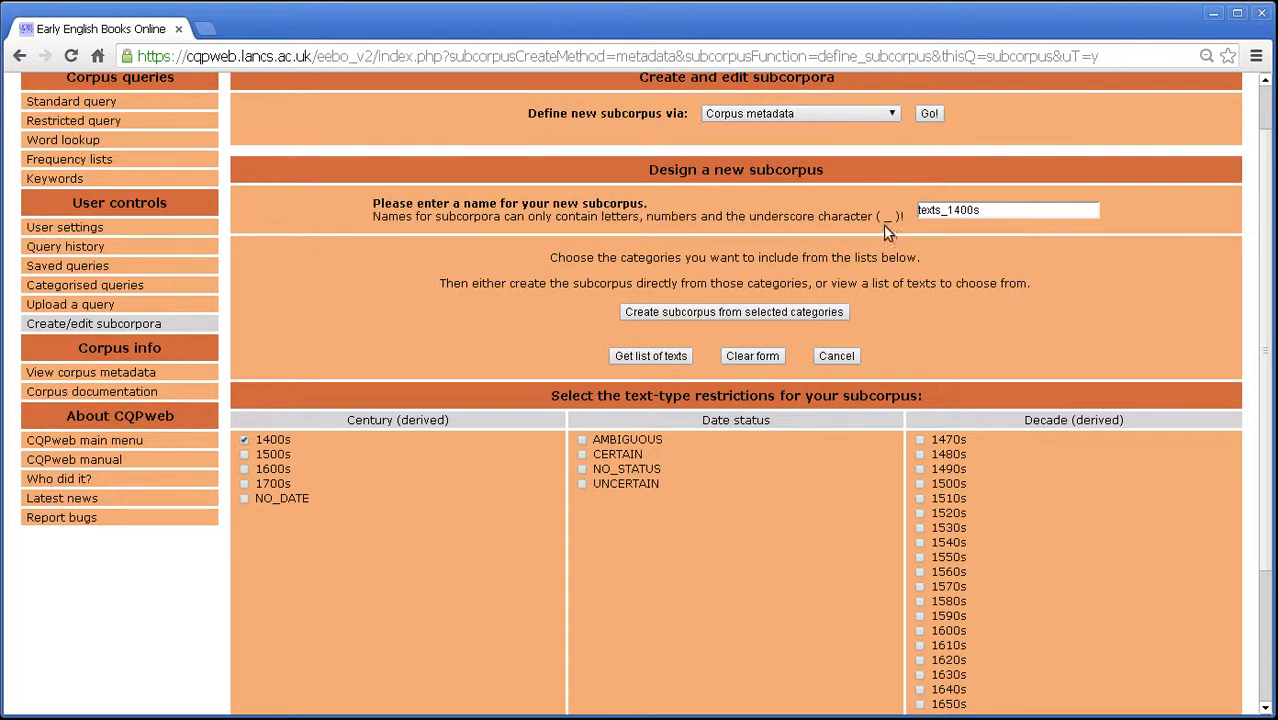
# Step: Create the subcorpus from the selected categories and open texts_1400s to view its contents
pyautogui.click(802, 311)
pyautogui.click(758, 309)
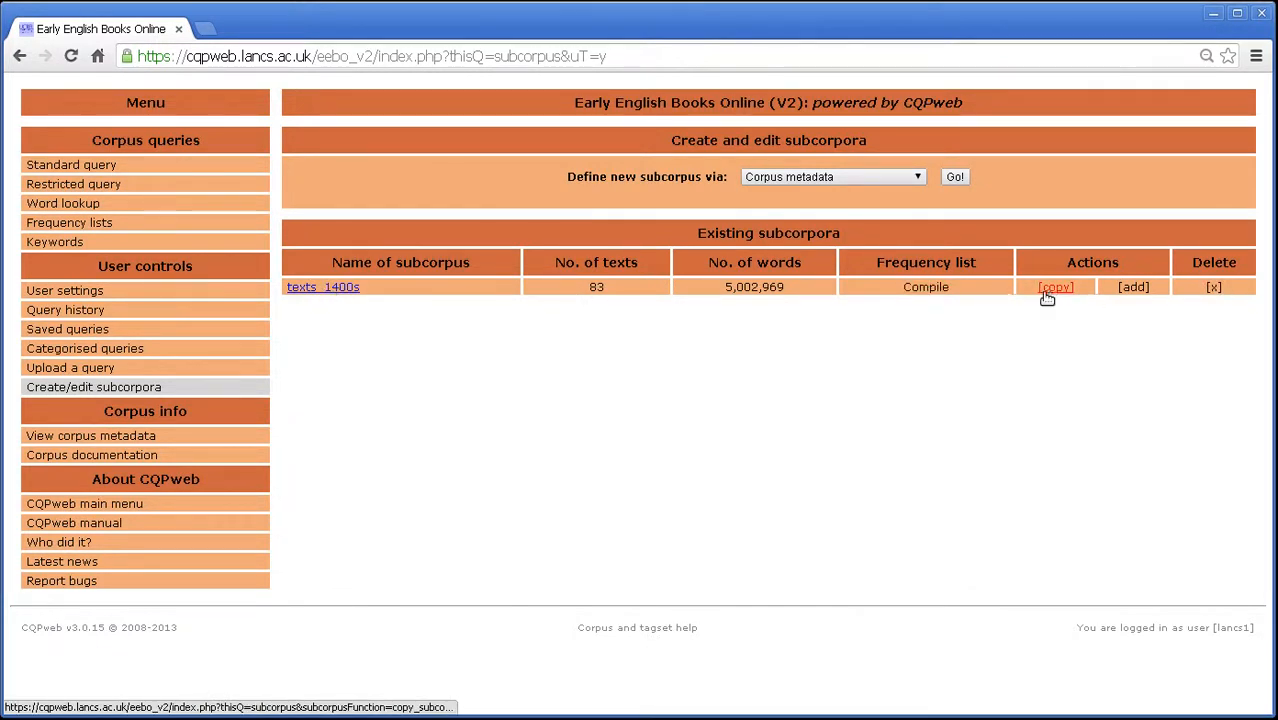
pyautogui.click(306, 288)
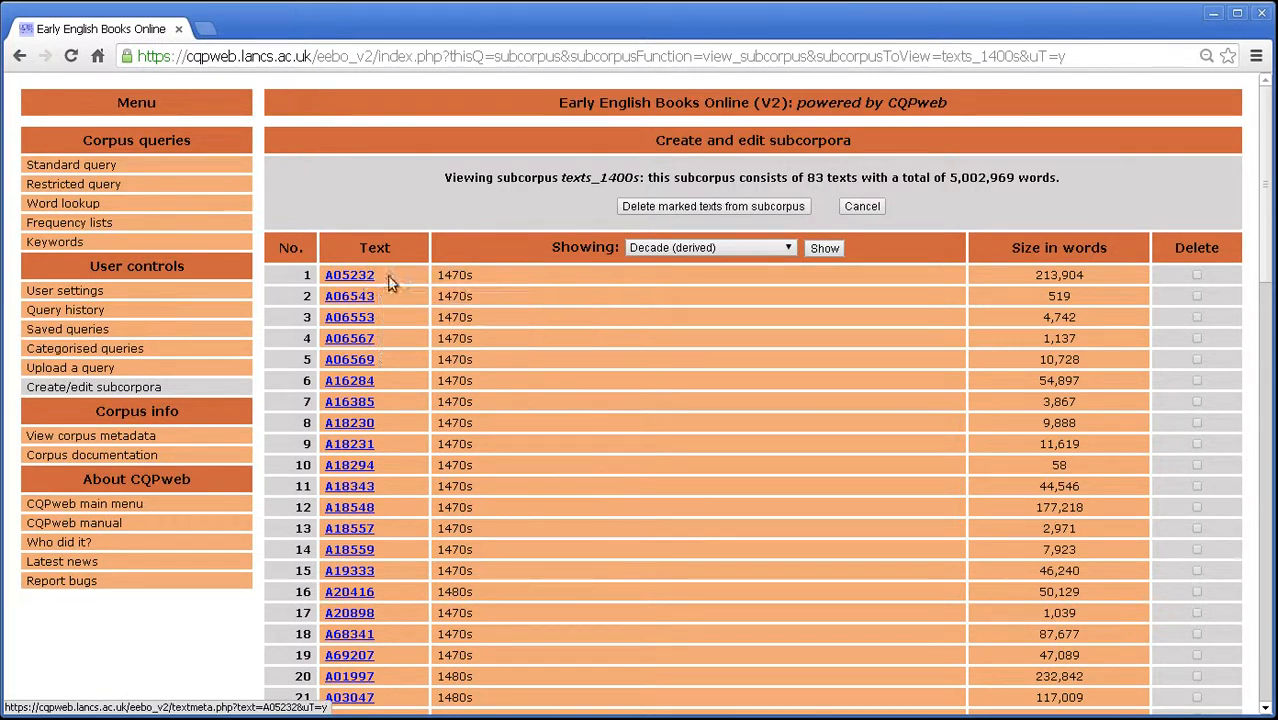
# Step: Examine the texts in the subcorpus, including the available metadata display options, the decades and the sizes in words
pyautogui.middleClick(439, 296)
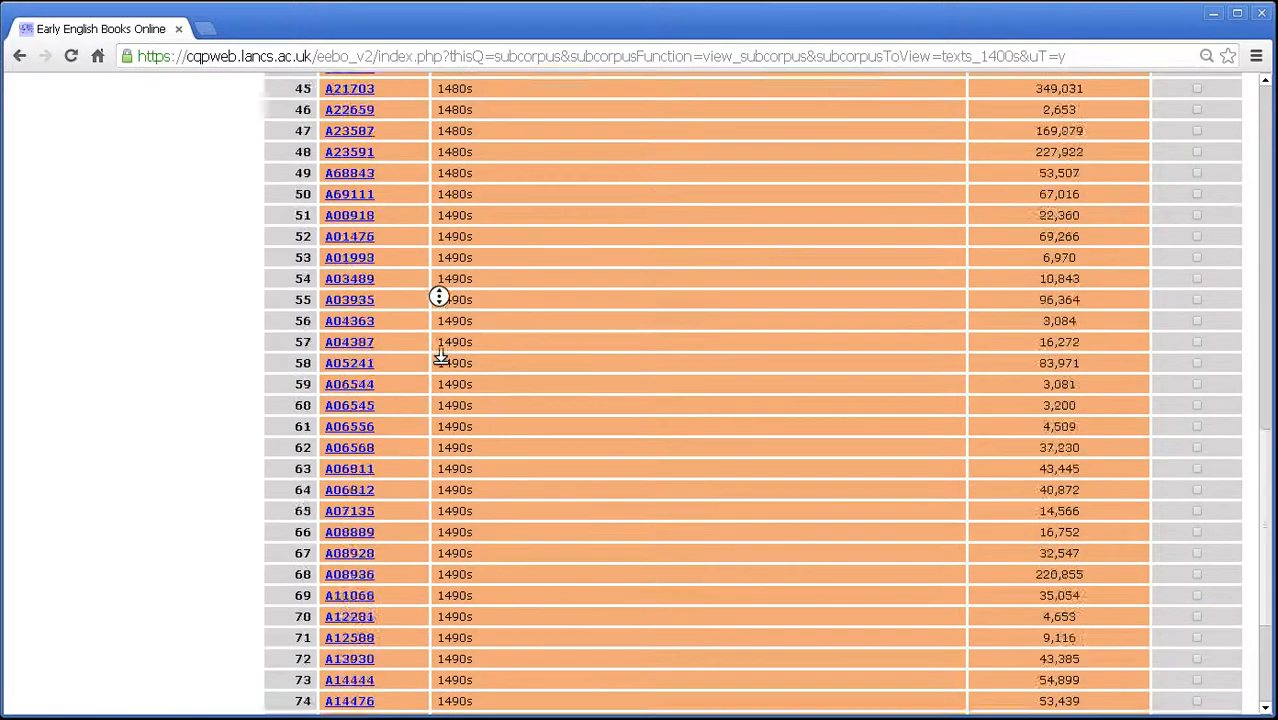
pyautogui.middleClick(440, 357)
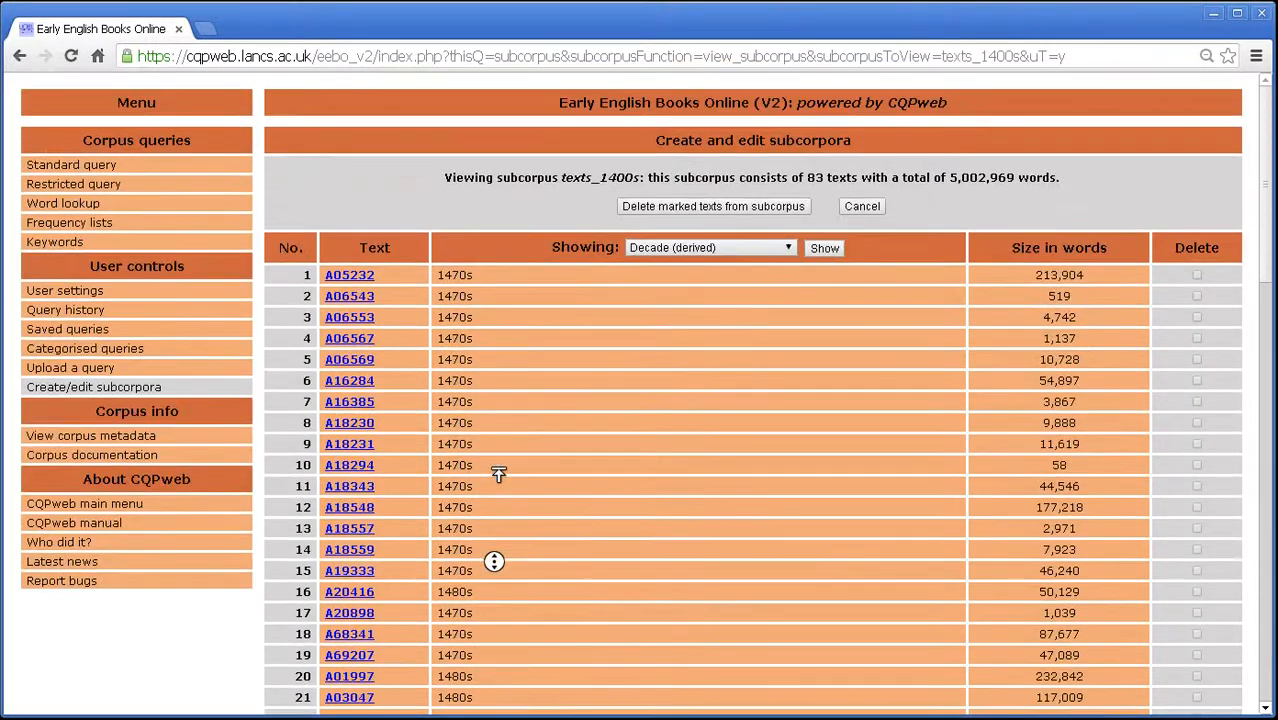
pyautogui.middleClick(497, 466)
pyautogui.click(662, 250)
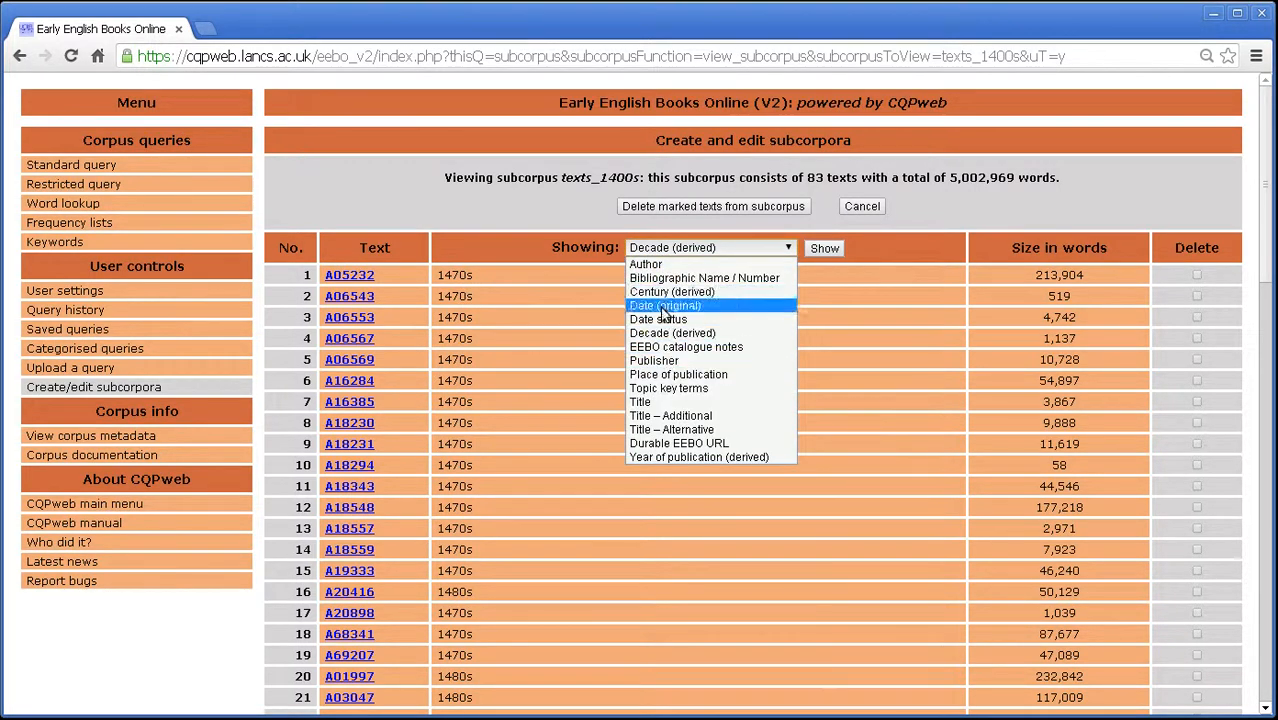
pyautogui.click(584, 246)
pyautogui.tripleClick(477, 276)
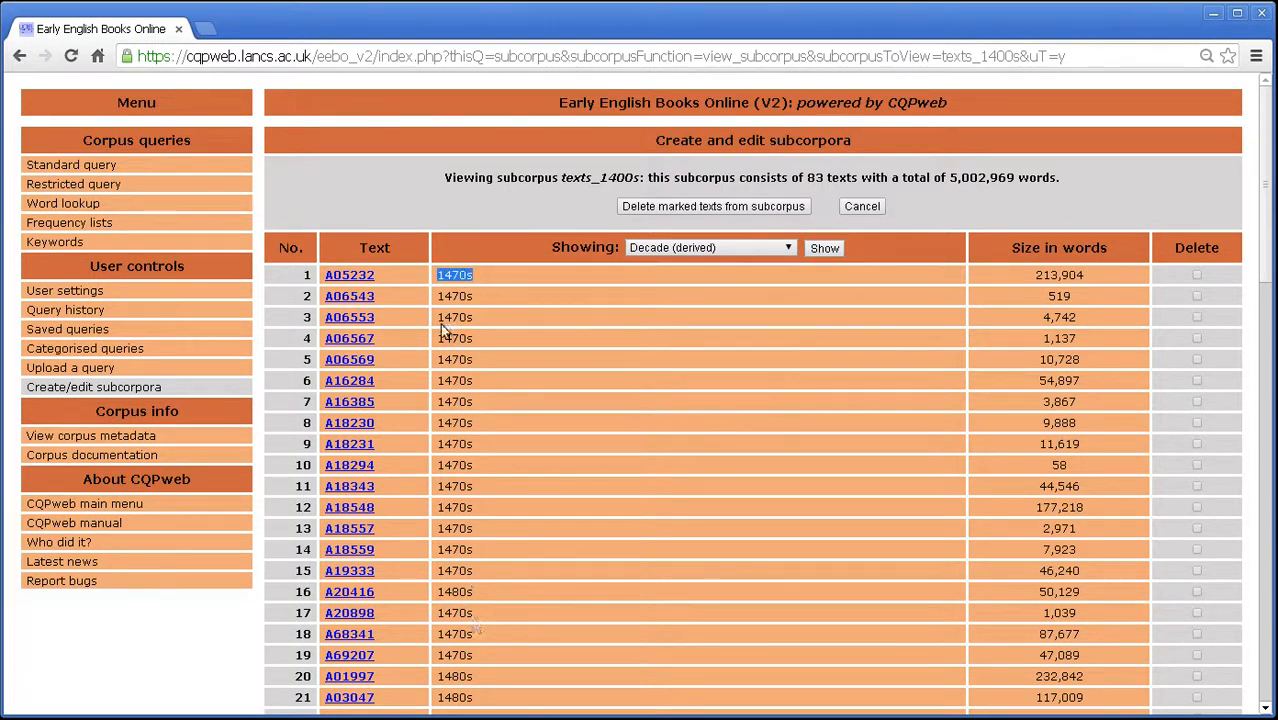
pyautogui.moveTo(1008, 248); pyautogui.dragTo(1112, 248)
pyautogui.tripleClick(1072, 275)
pyautogui.click(1040, 280)
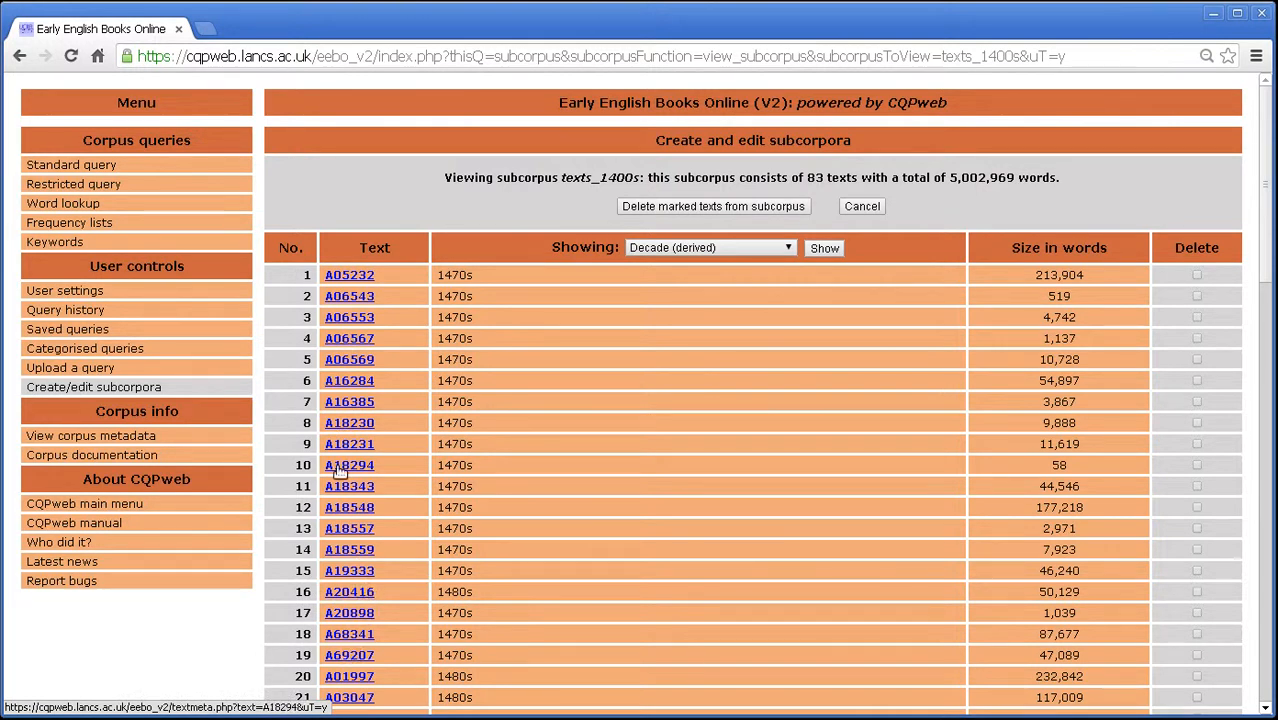
# Step: Open the metadata for text A05232 and look through the whole record
pyautogui.click(345, 279)
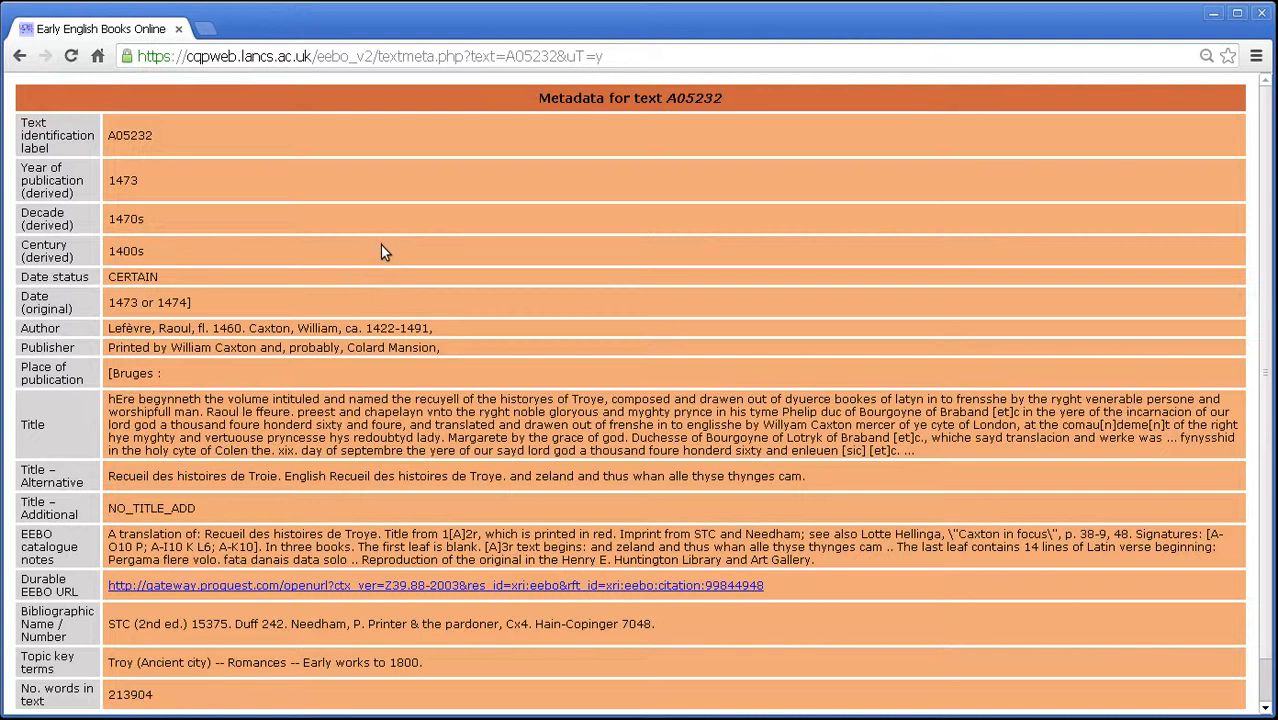
pyautogui.doubleClick(146, 143)
pyautogui.middleClick(320, 190)
pyautogui.scroll(-1, 324, 204)
pyautogui.middleClick(365, 272)
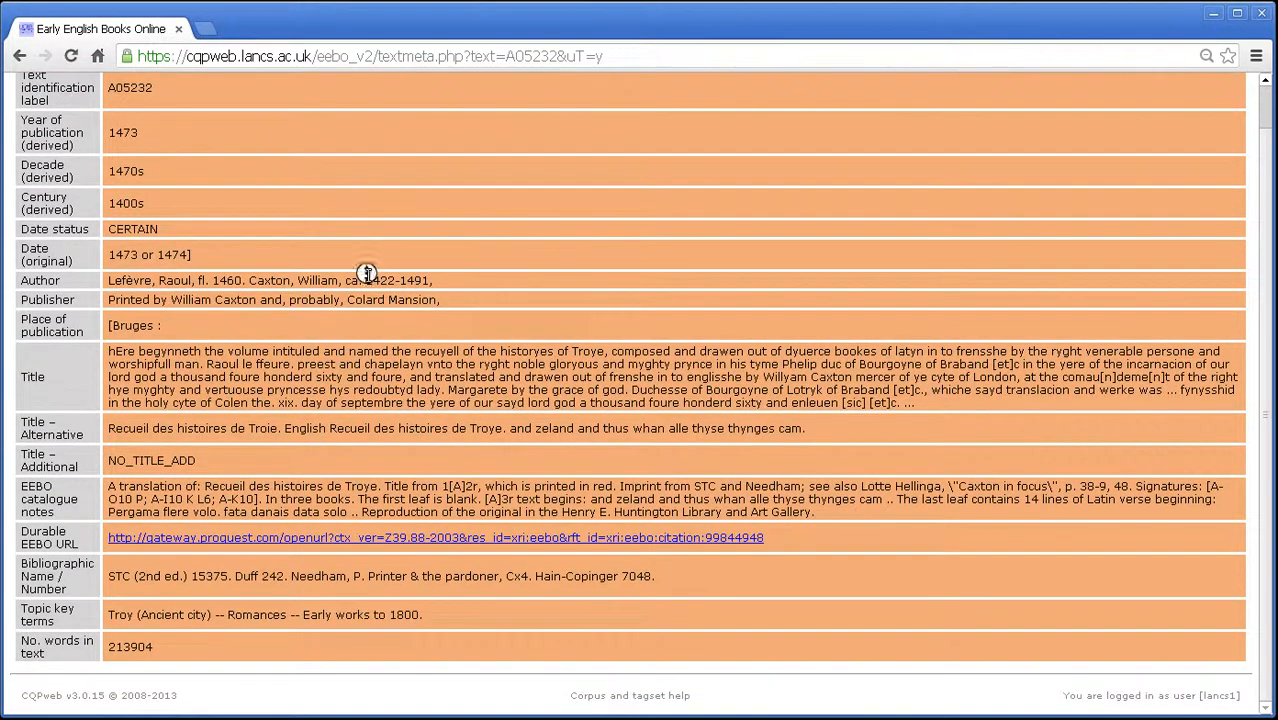
pyautogui.scroll(1, 367, 252)
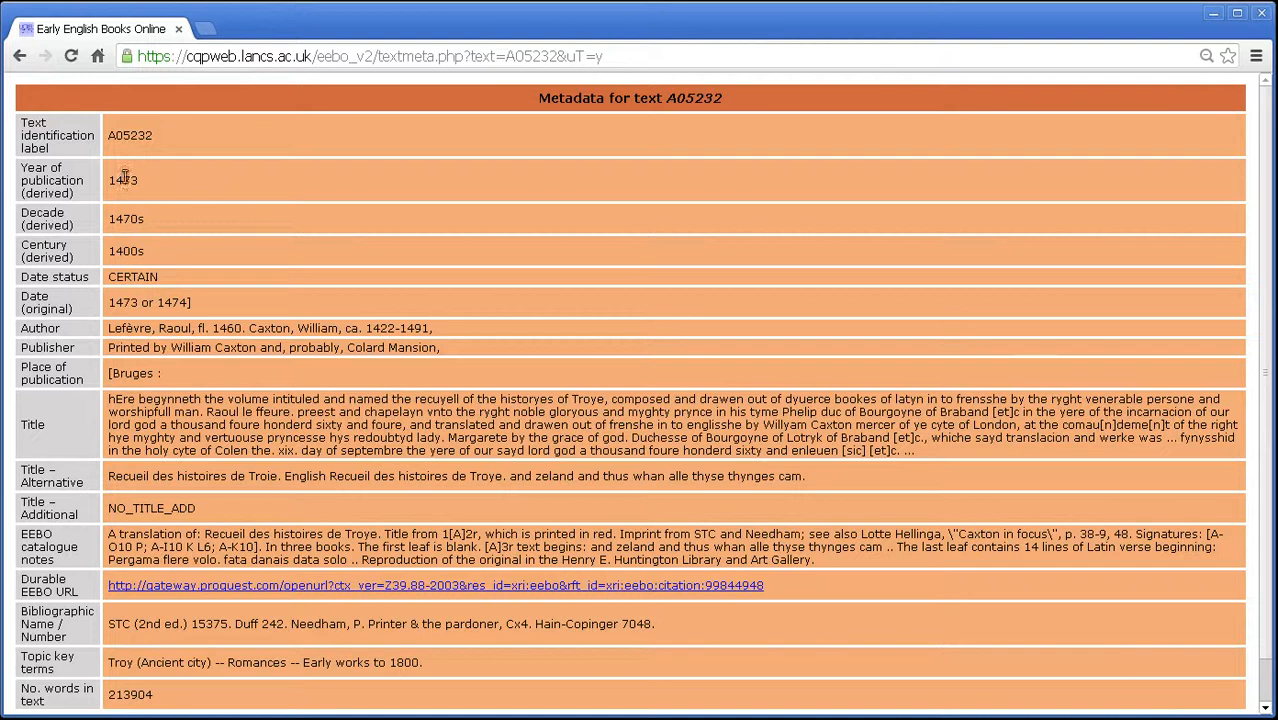
# Step: Examine the derived decade, derived century and date status fields in the text's metadata
pyautogui.tripleClick(36, 214)
pyautogui.tripleClick(40, 248)
pyautogui.tripleClick(52, 275)
pyautogui.click(77, 270)
pyautogui.tripleClick(52, 218)
pyautogui.tripleClick(56, 250)
pyautogui.doubleClick(58, 277)
pyautogui.tripleClick(58, 279)
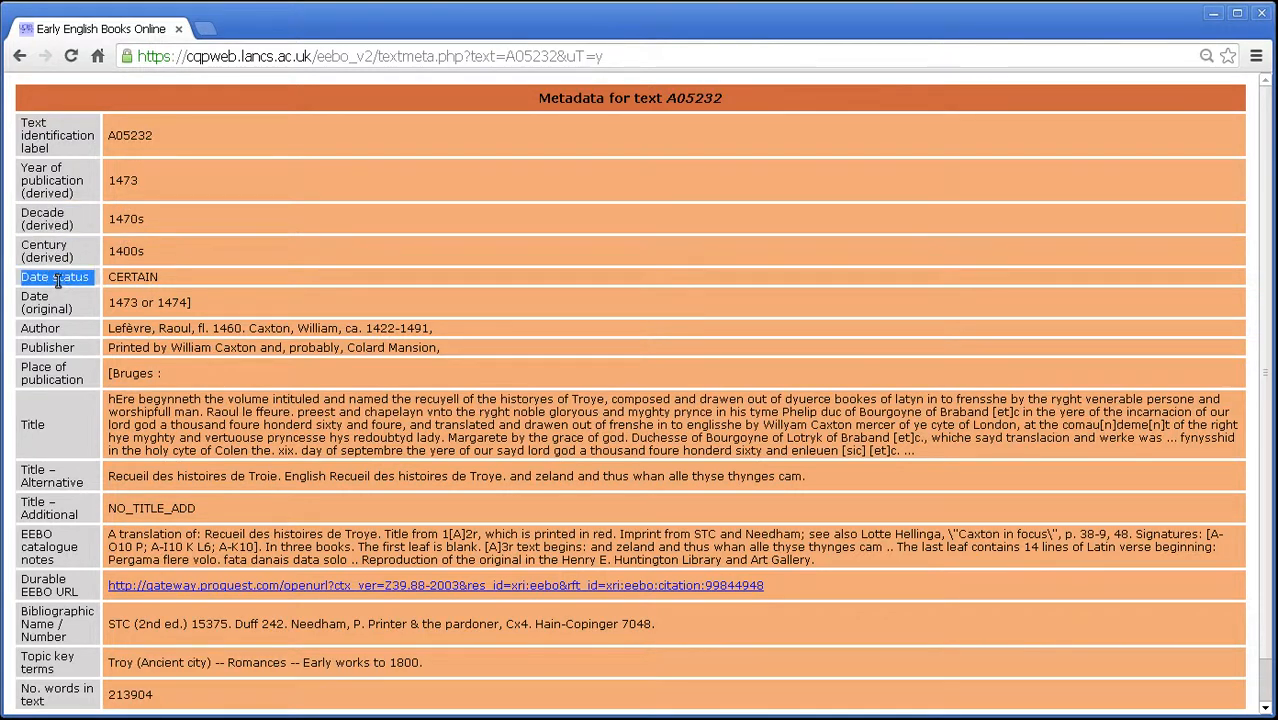
# Step: Leave the current text's metadata, view the metadata record for text A18231, and return to the subcorpus's text list
pyautogui.tripleClick(112, 279)
pyautogui.click(122, 247)
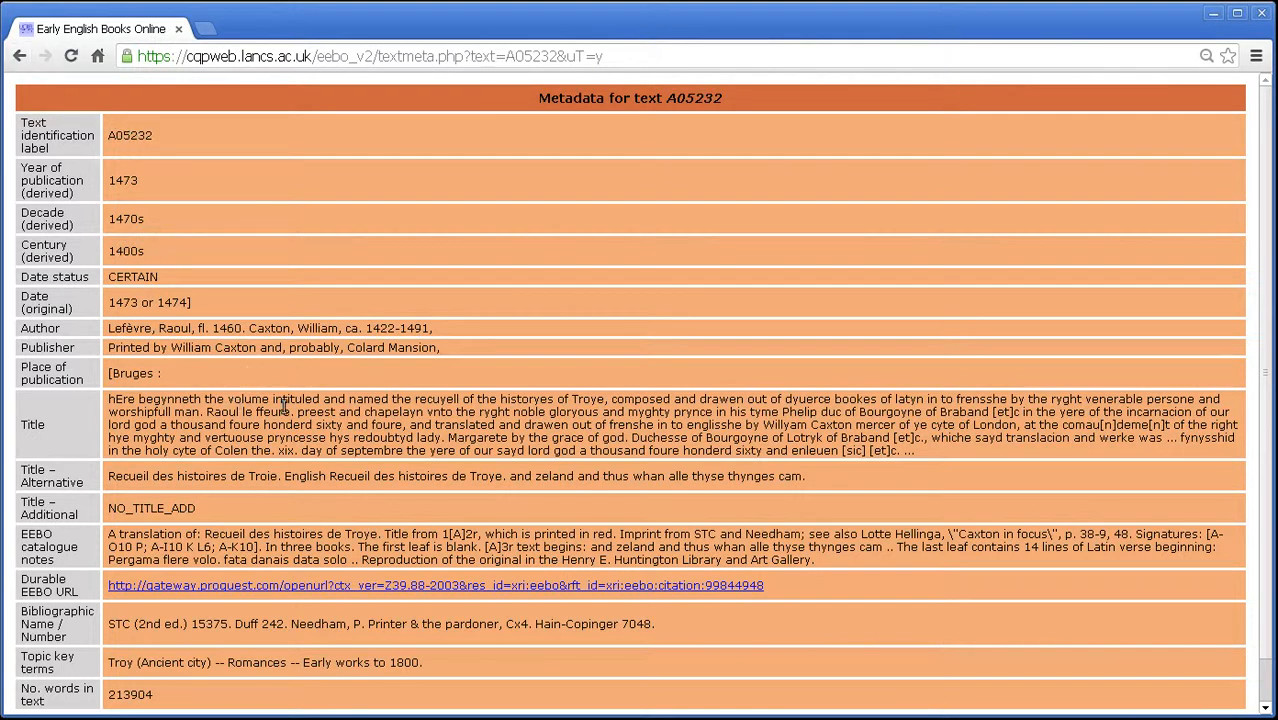
pyautogui.click(19, 56)
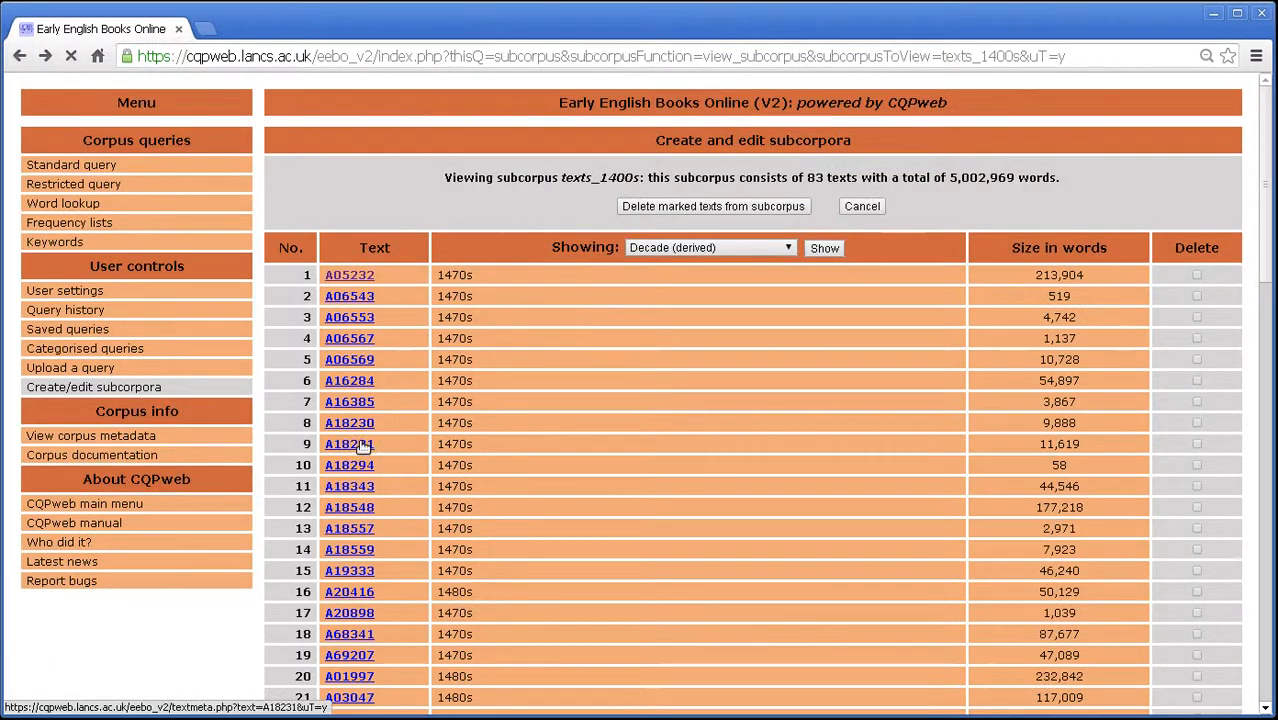
pyautogui.click(355, 444)
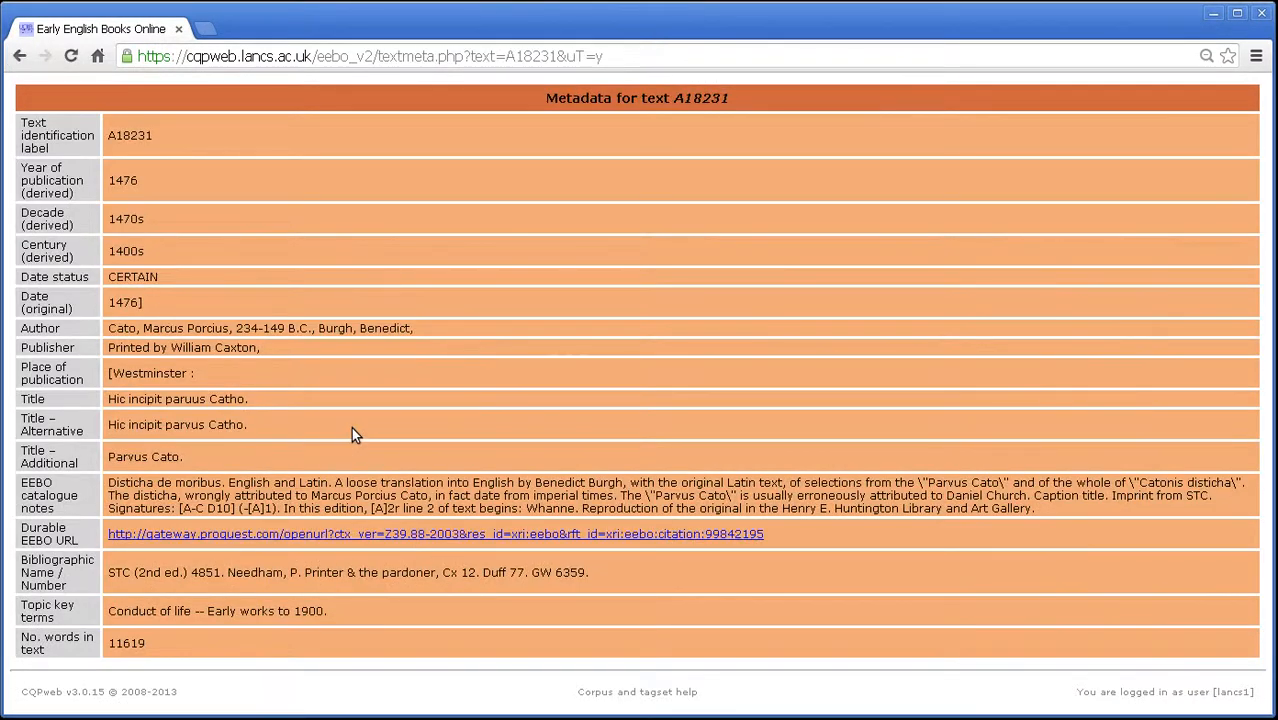
pyautogui.hotkey('alt', 'Left')
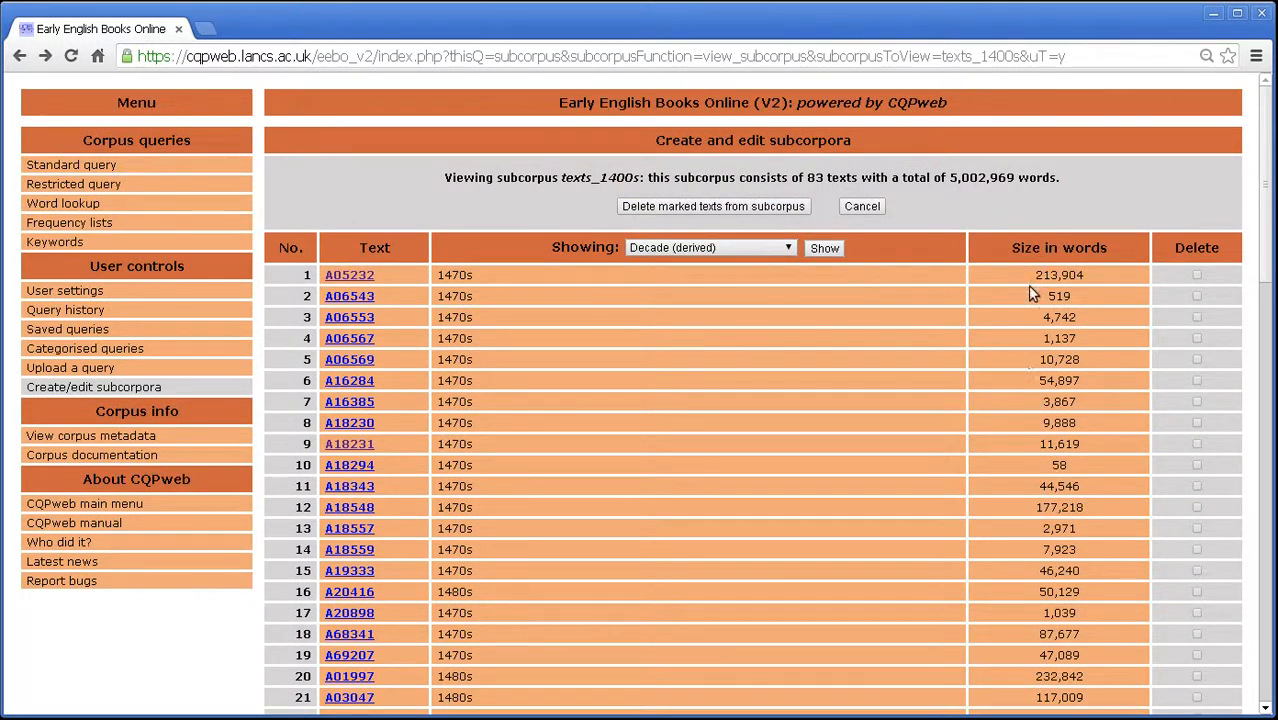
# Step: Check the subcorpus's total word count, view the metadata record for text A18294, and look through the full list of texts
pyautogui.moveTo(947, 178); pyautogui.dragTo(1010, 180)
pyautogui.click(616, 180)
pyautogui.scroll(-1, 995, 465)
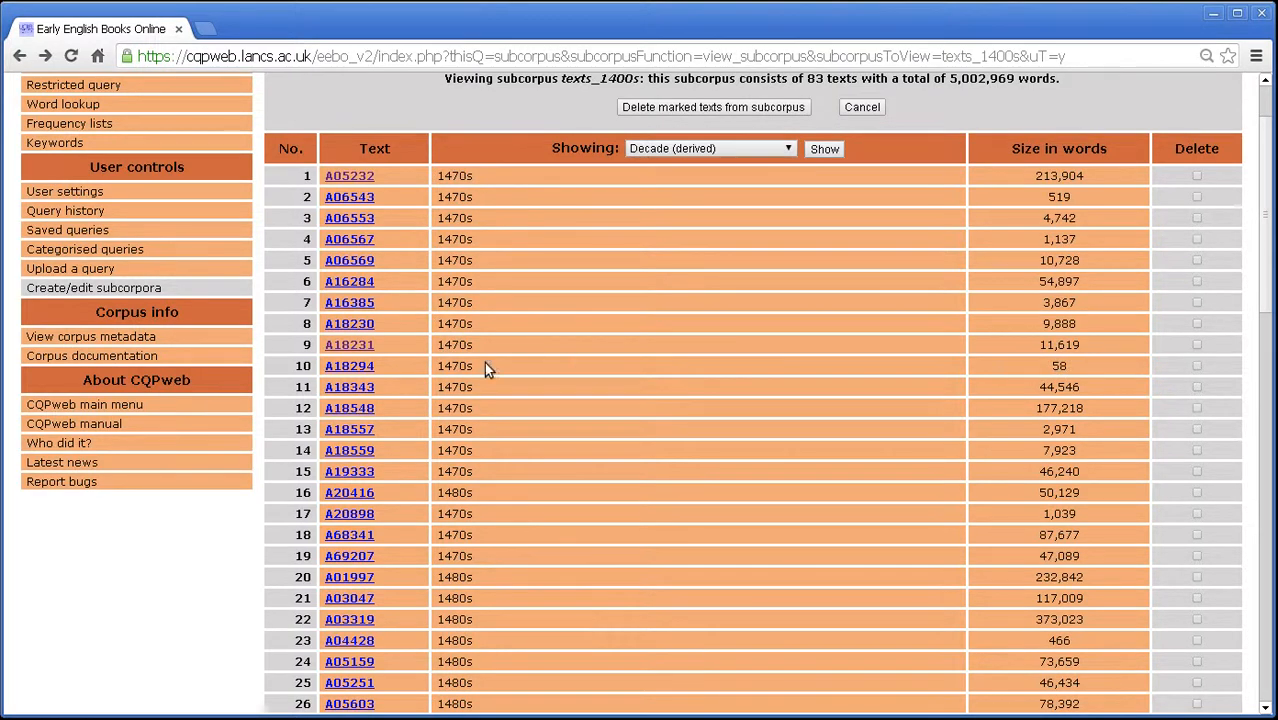
pyautogui.click(367, 370)
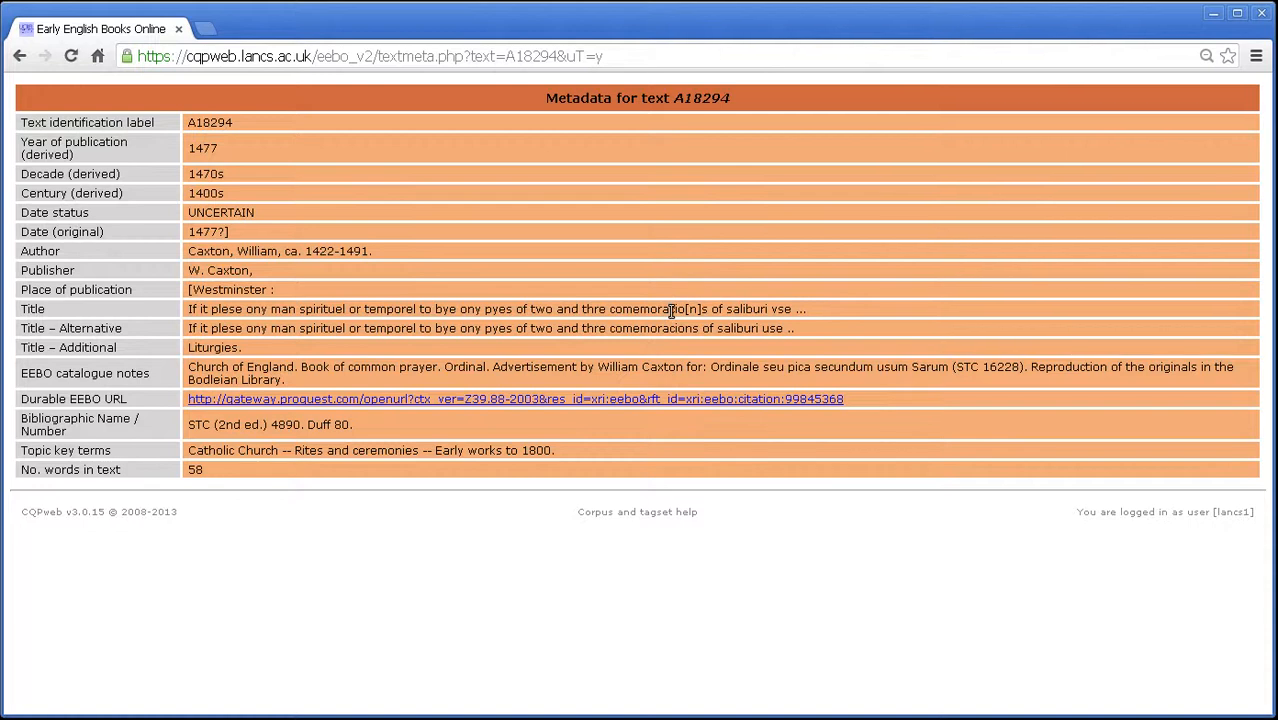
pyautogui.click(18, 56)
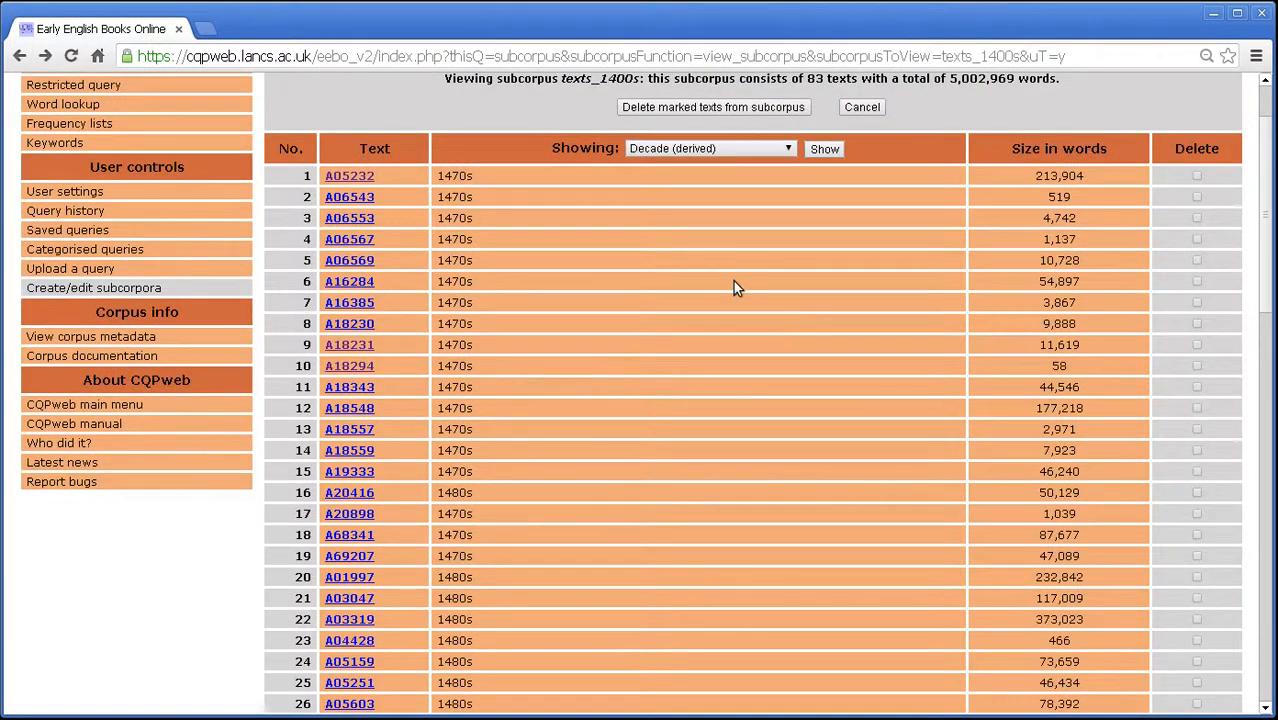
pyautogui.middleClick(876, 305)
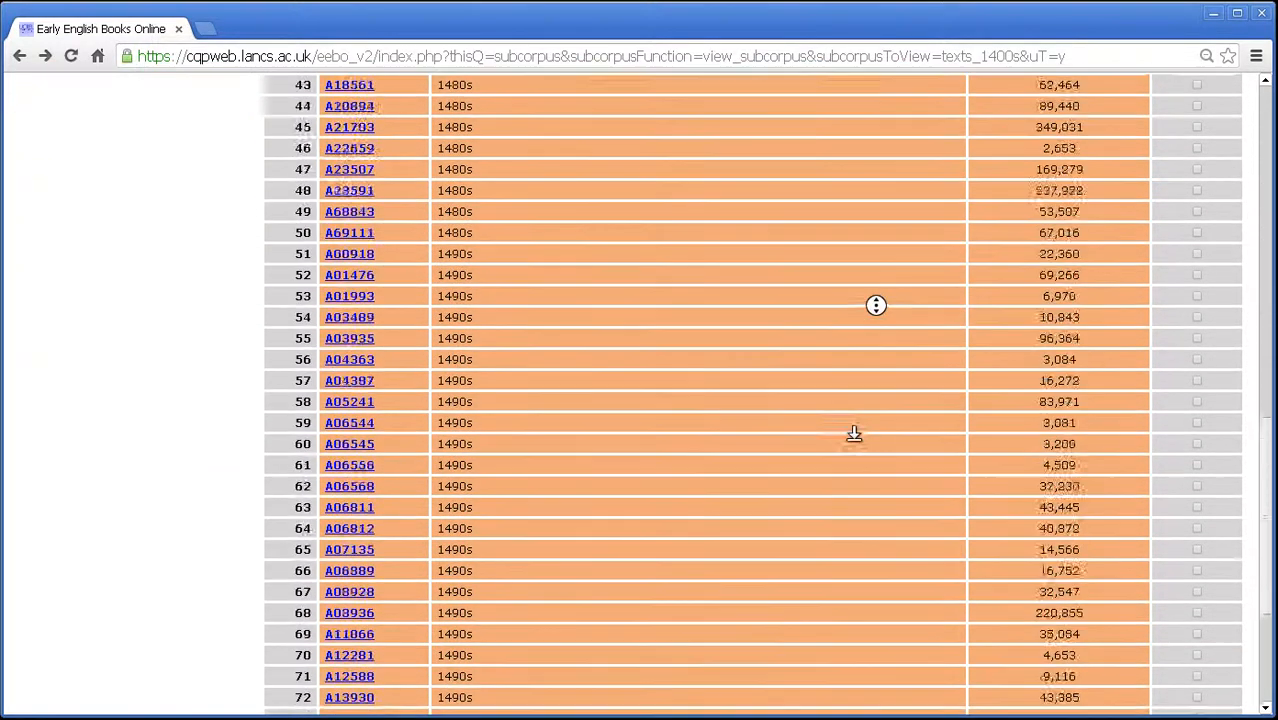
pyautogui.middleClick(855, 438)
pyautogui.middleClick(856, 562)
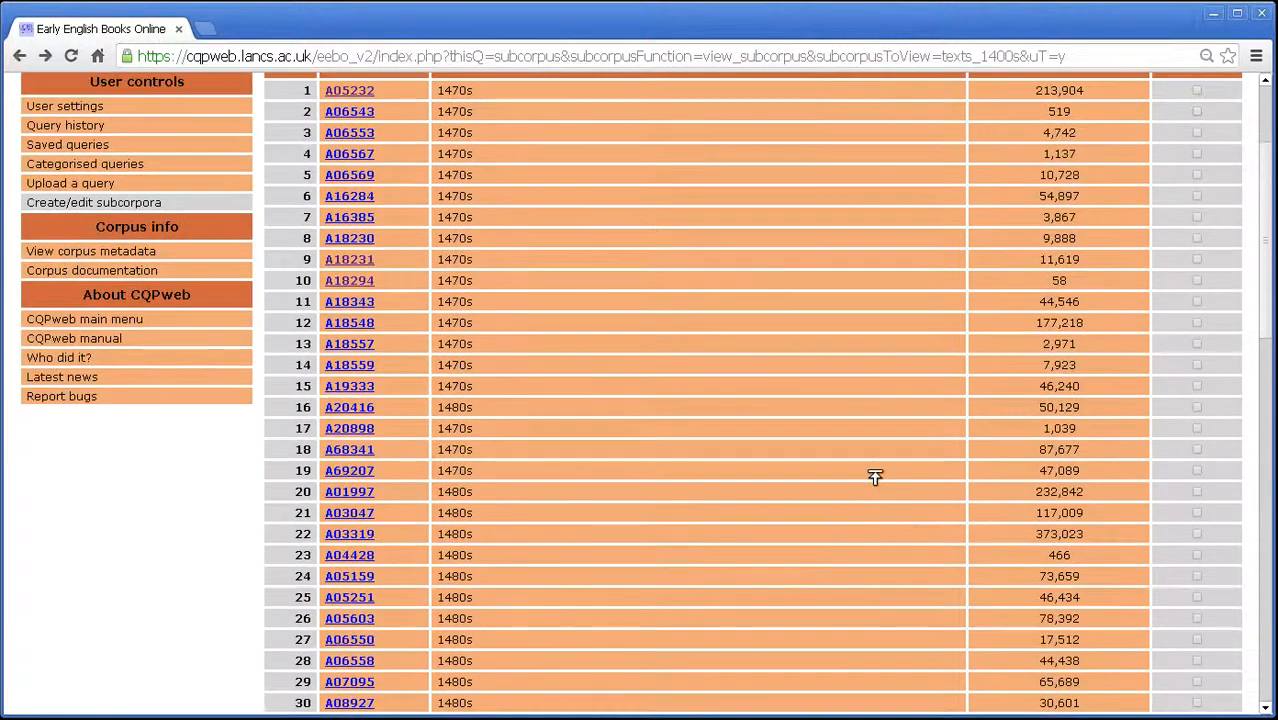
pyautogui.middleClick(890, 510)
pyautogui.middleClick(892, 474)
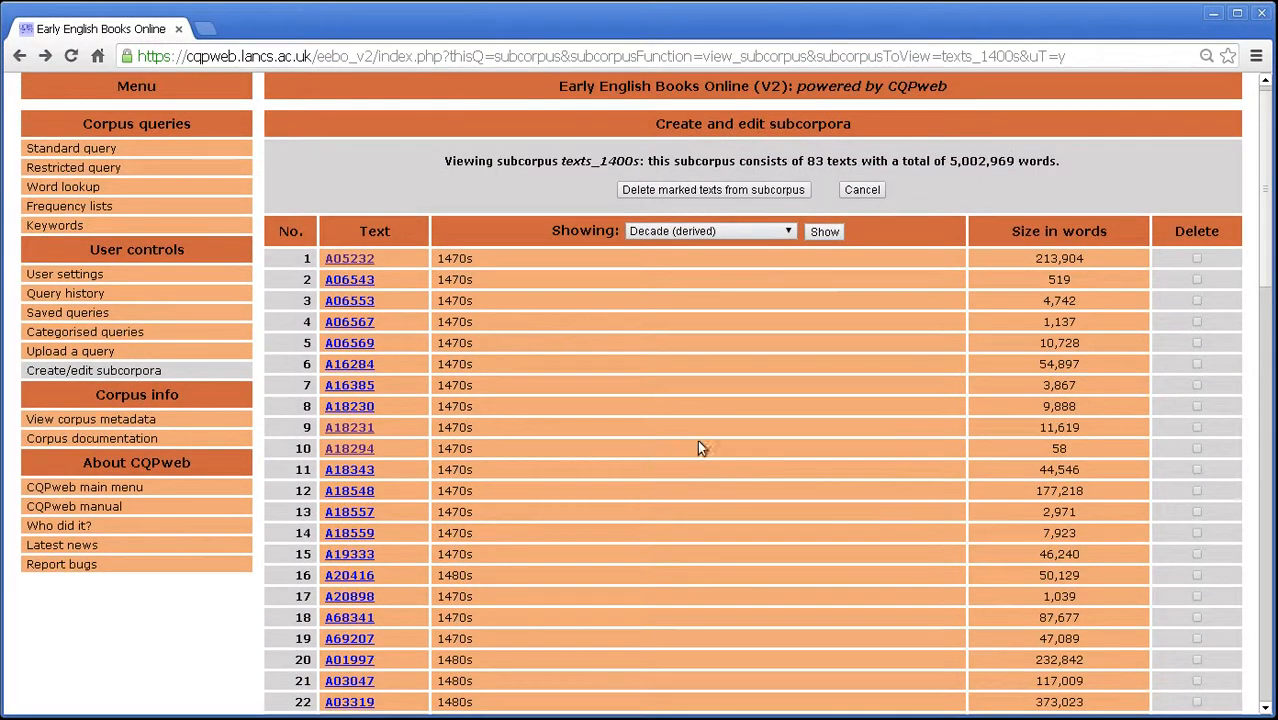
# Step: Copy the ID of text A18294 and delete that text from the texts_1400s subcorpus
pyautogui.moveTo(376, 449); pyautogui.dragTo(322, 449)
pyautogui.hotkey('ctrl', 'c')
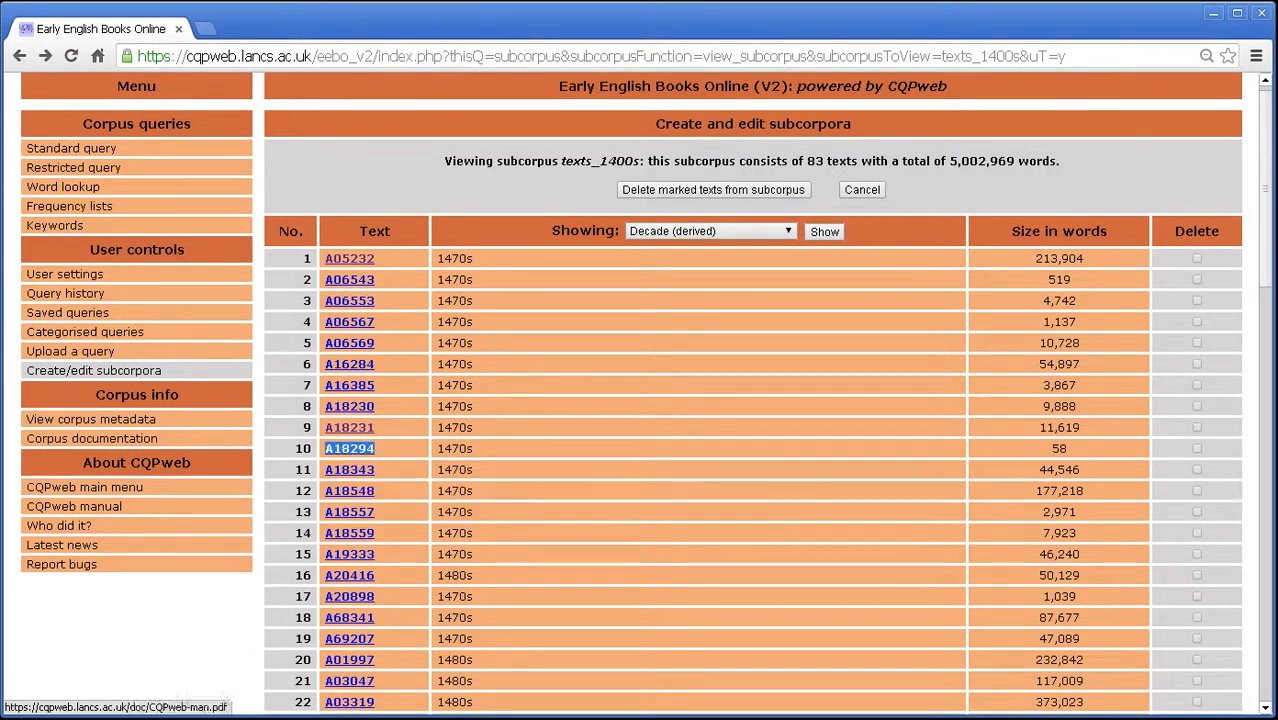
pyautogui.click(547, 473)
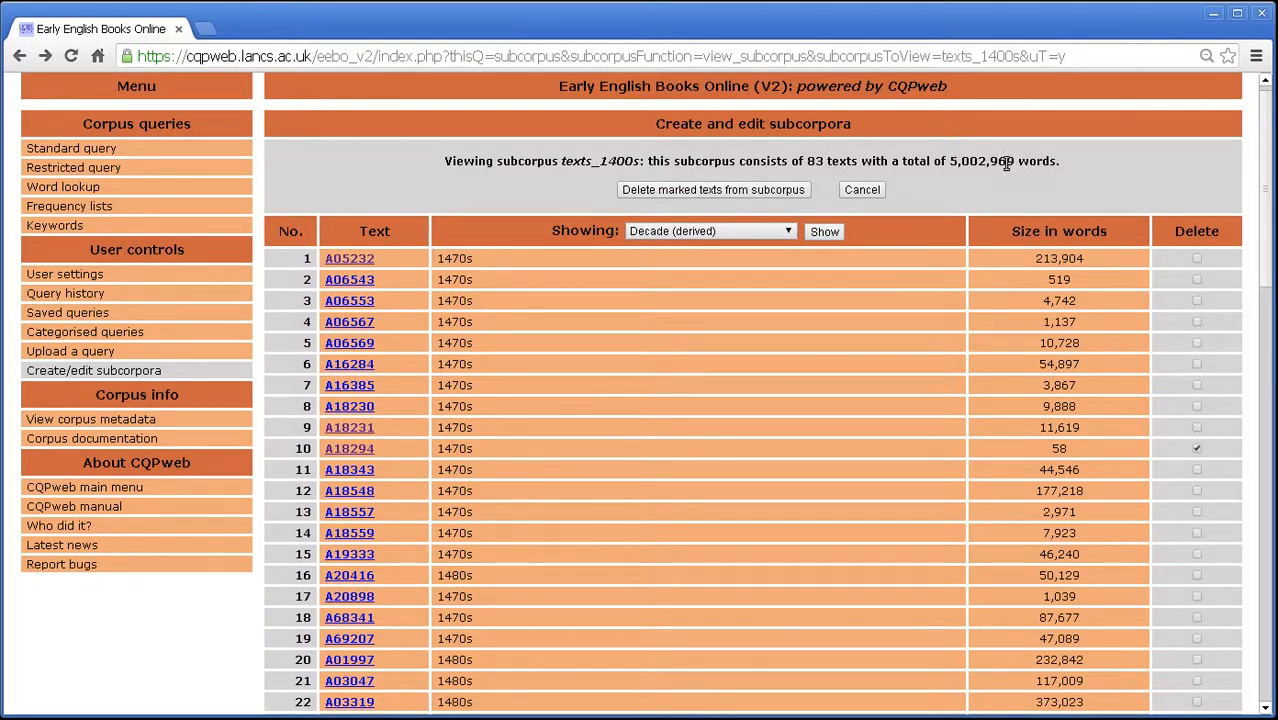
pyautogui.click(663, 190)
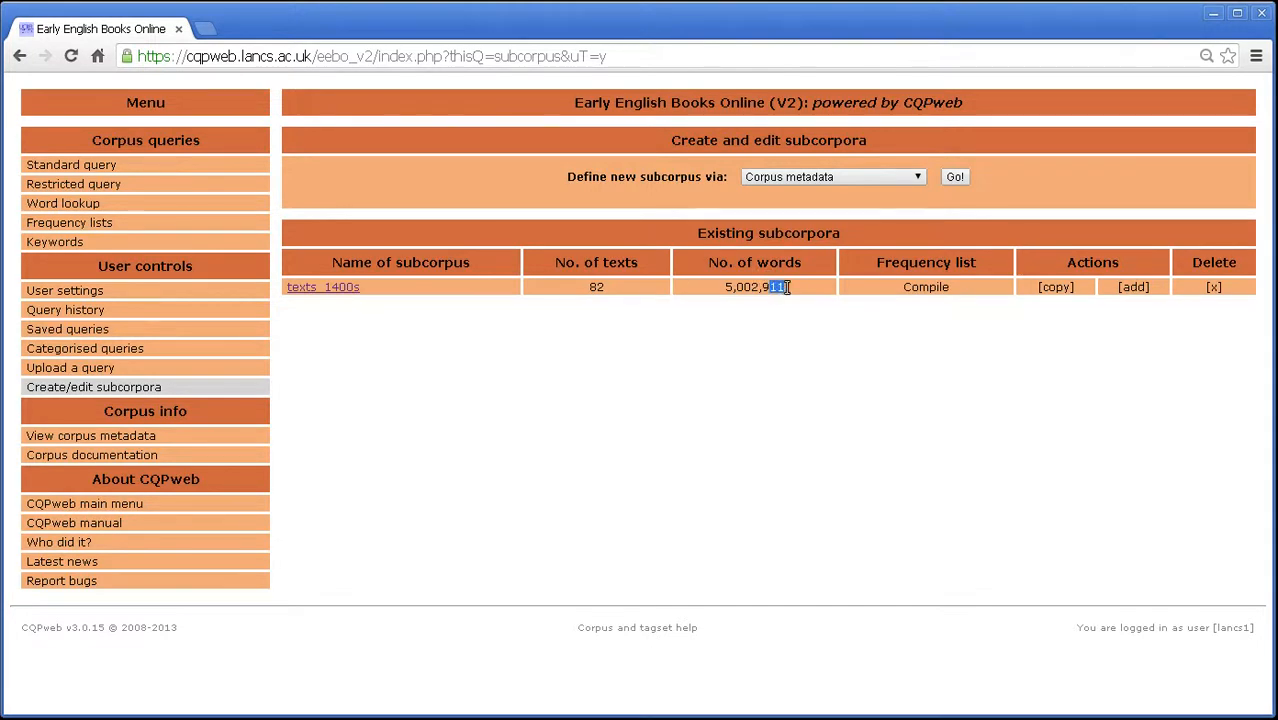
pyautogui.click(740, 300)
pyautogui.click(784, 287)
# Step: Add text A18294 to the texts_1400s subcorpus by its filename
pyautogui.click(1134, 288)
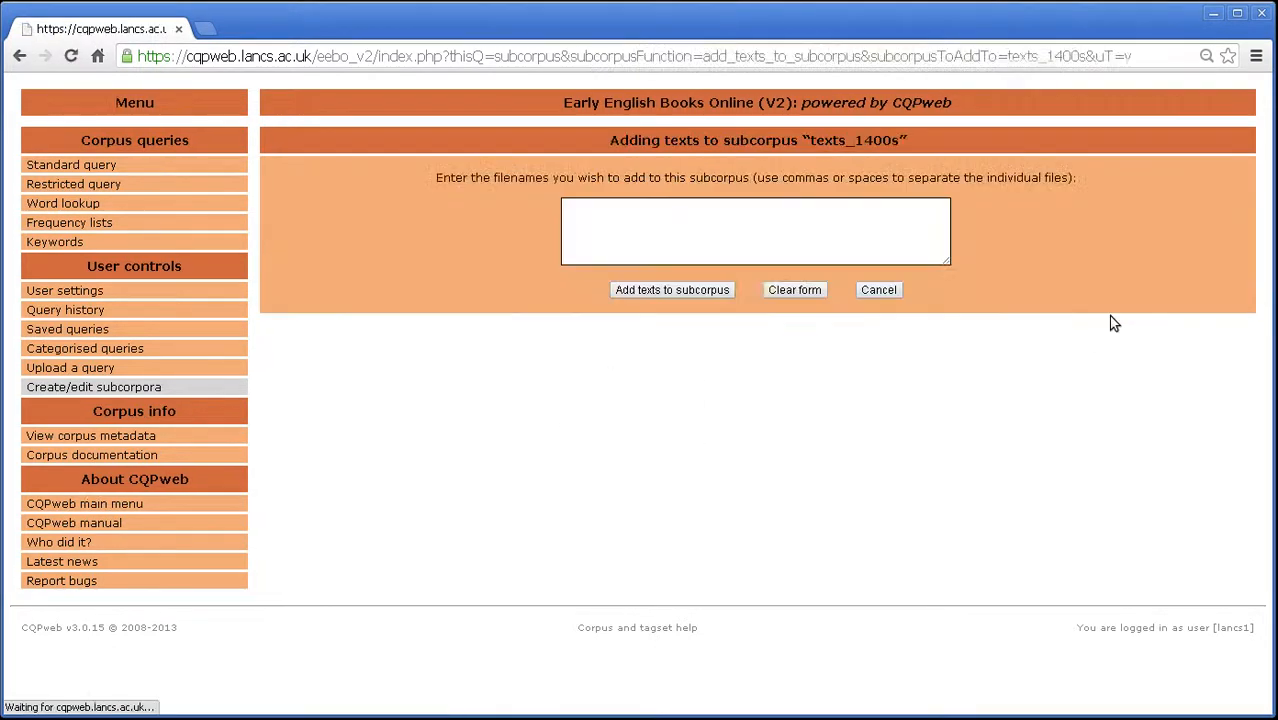
pyautogui.rightClick(814, 238)
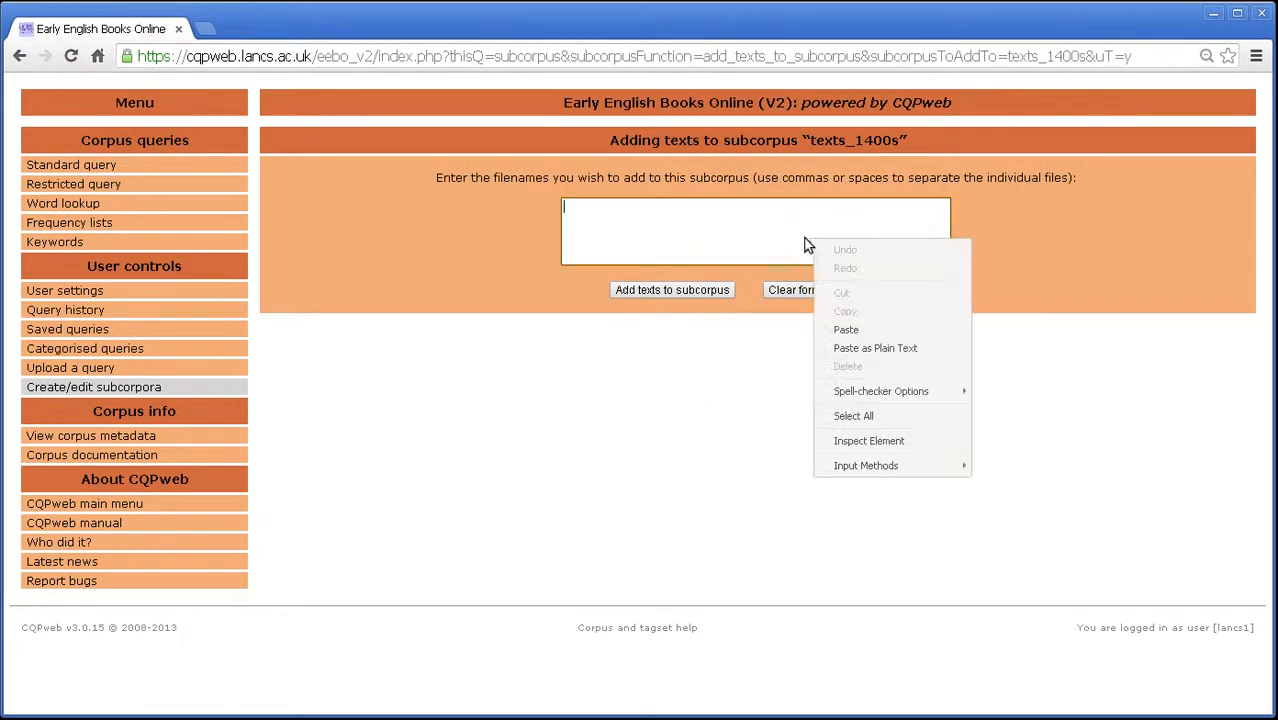
pyautogui.click(845, 331)
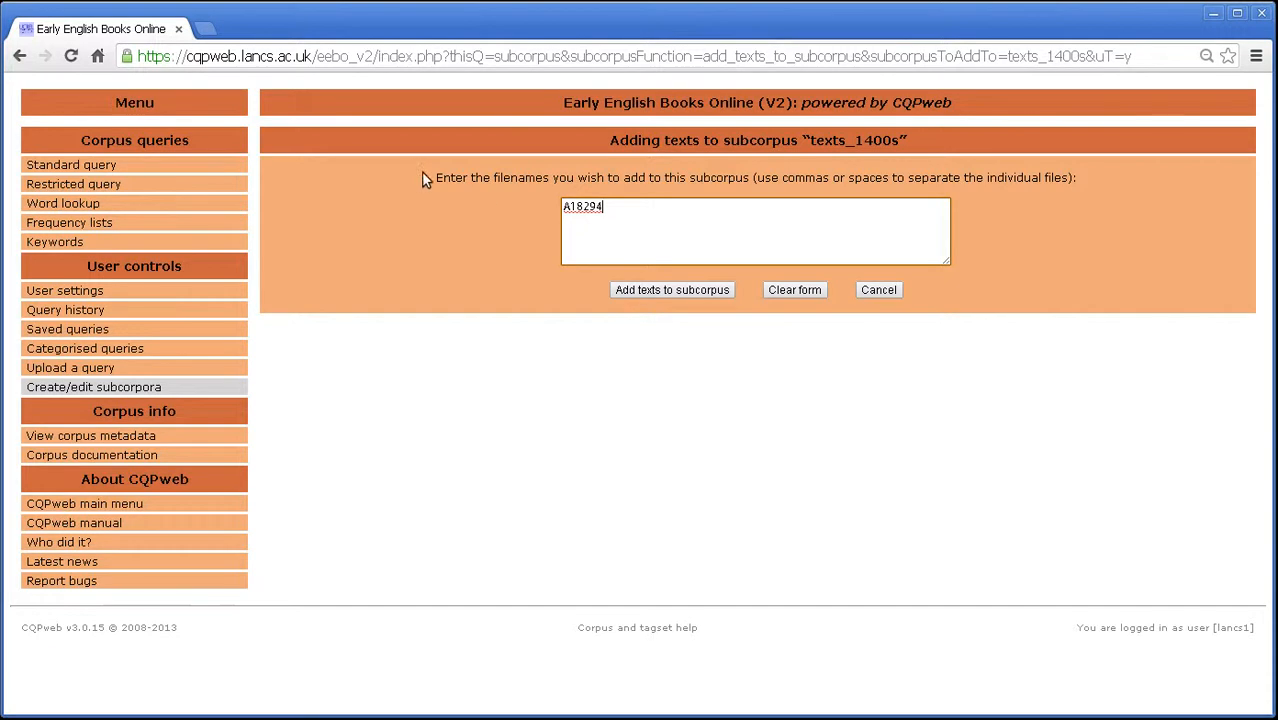
pyautogui.moveTo(438, 178); pyautogui.dragTo(1071, 182)
pyautogui.click(1071, 182)
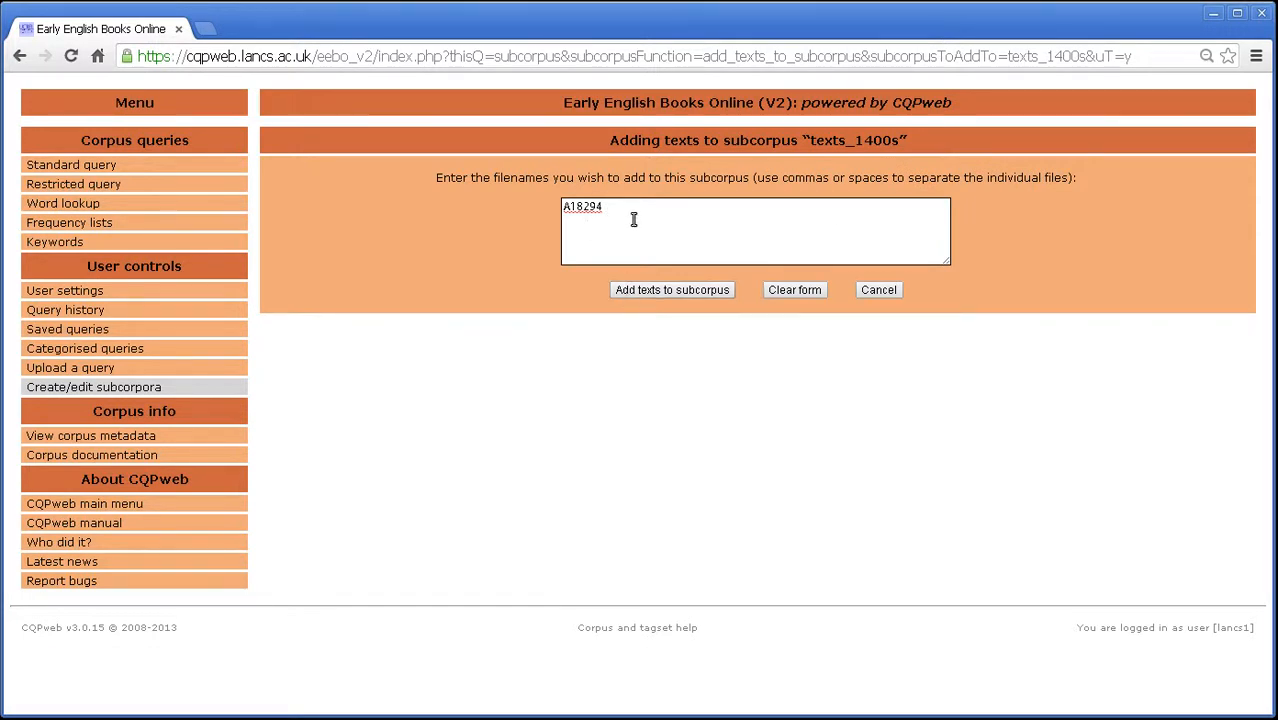
pyautogui.click(648, 294)
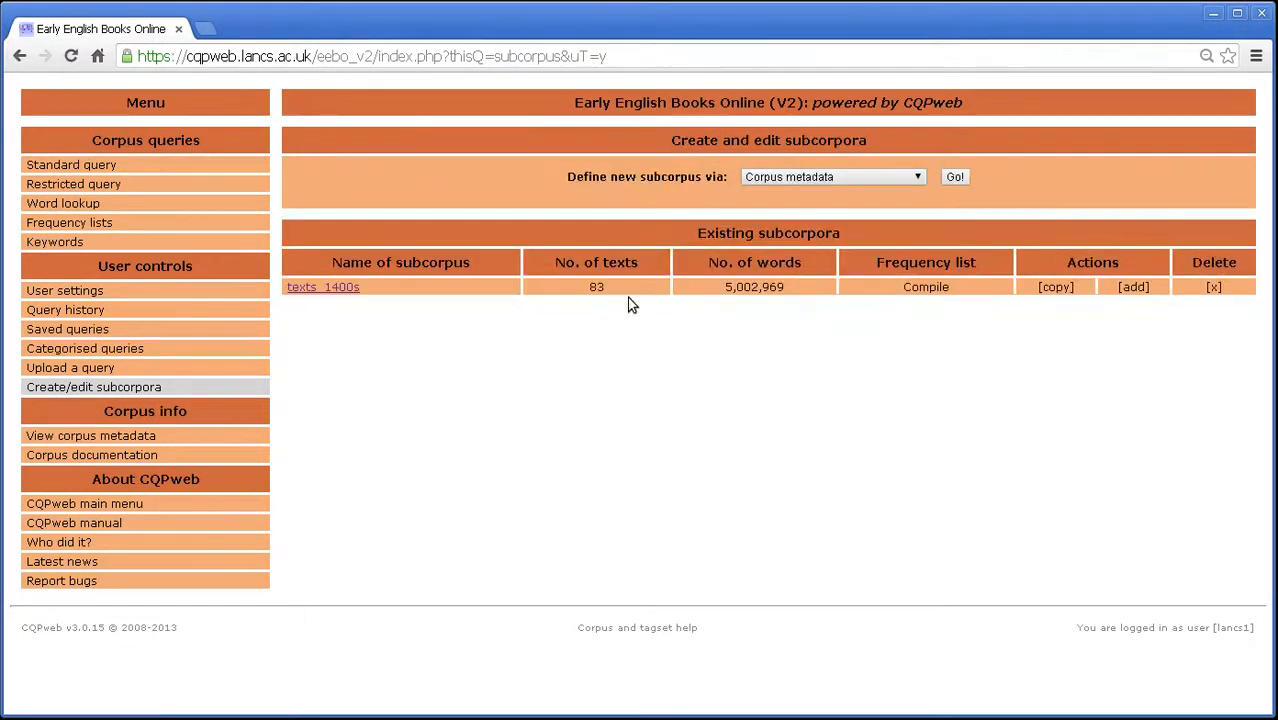
# Step: Check the text and word counts of texts_1400s, view its list of texts, and return to the existing subcorpora
pyautogui.doubleClick(596, 287)
pyautogui.click(710, 288)
pyautogui.moveTo(718, 287); pyautogui.dragTo(757, 292)
pyautogui.click(308, 292)
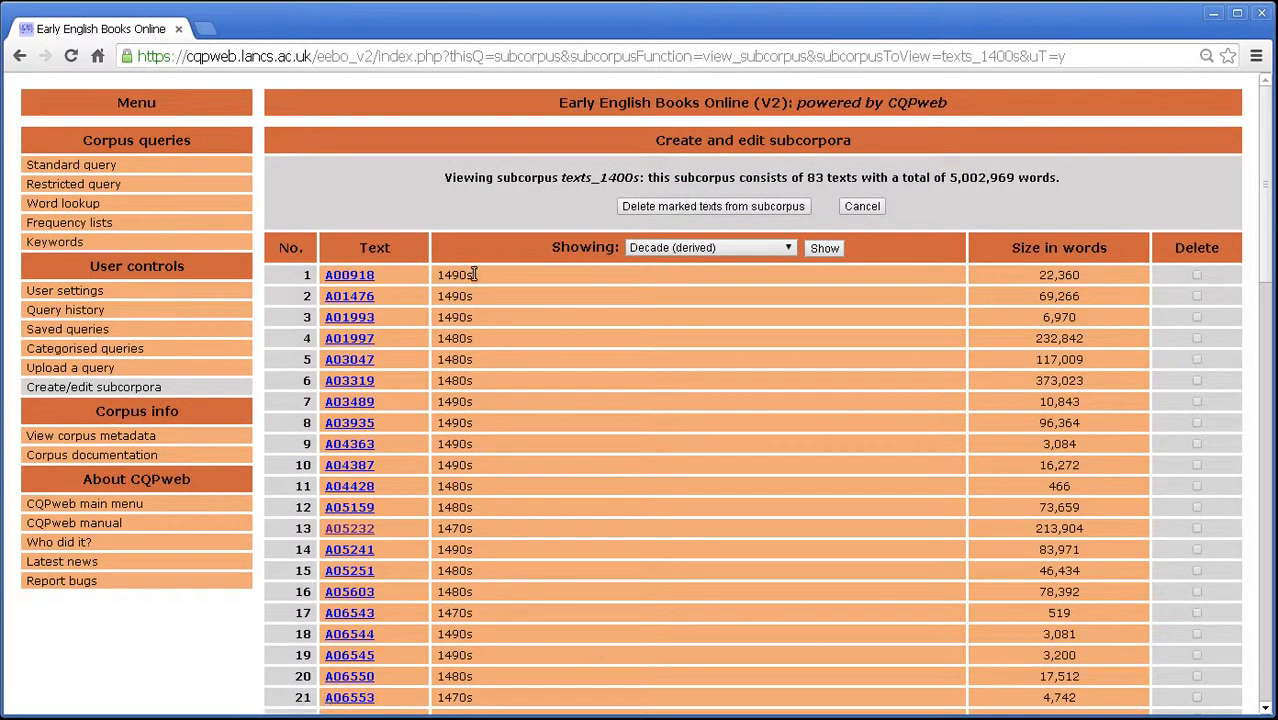
pyautogui.click(857, 205)
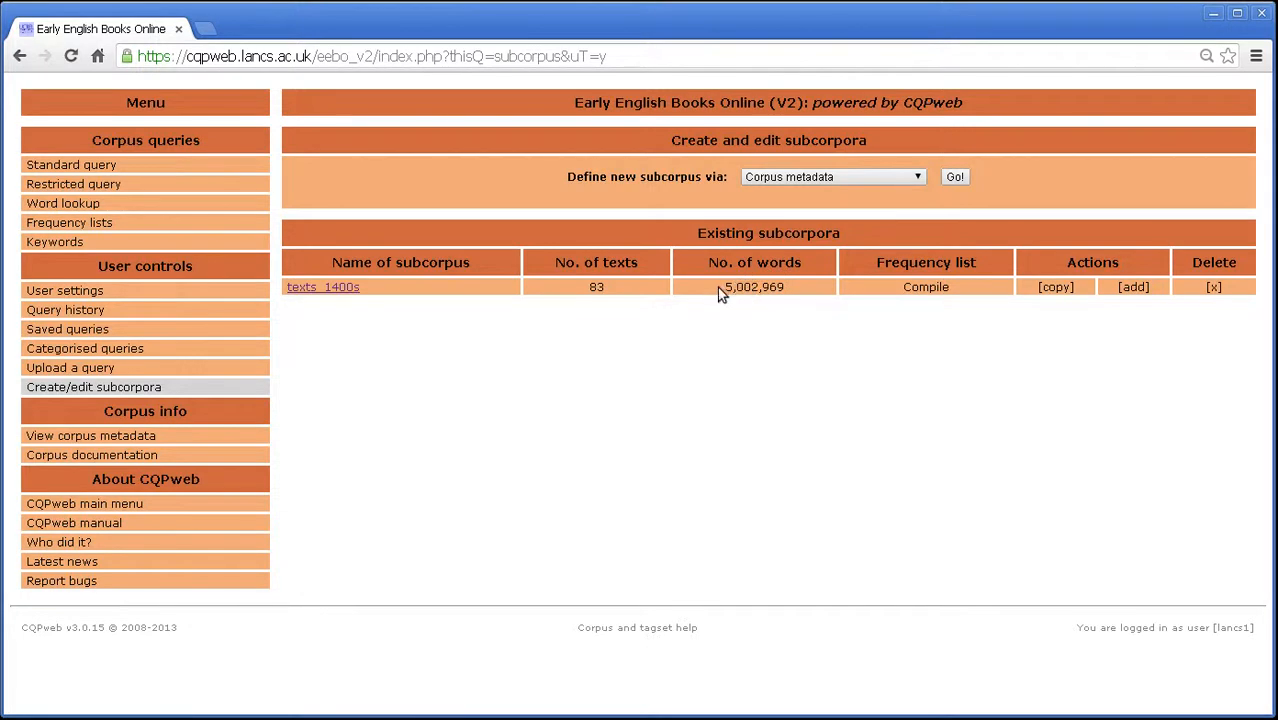
# Step: Define a new subcorpus via manual entry of filenames, name it manual, and enter A18294 as its first filename
pyautogui.click(818, 180)
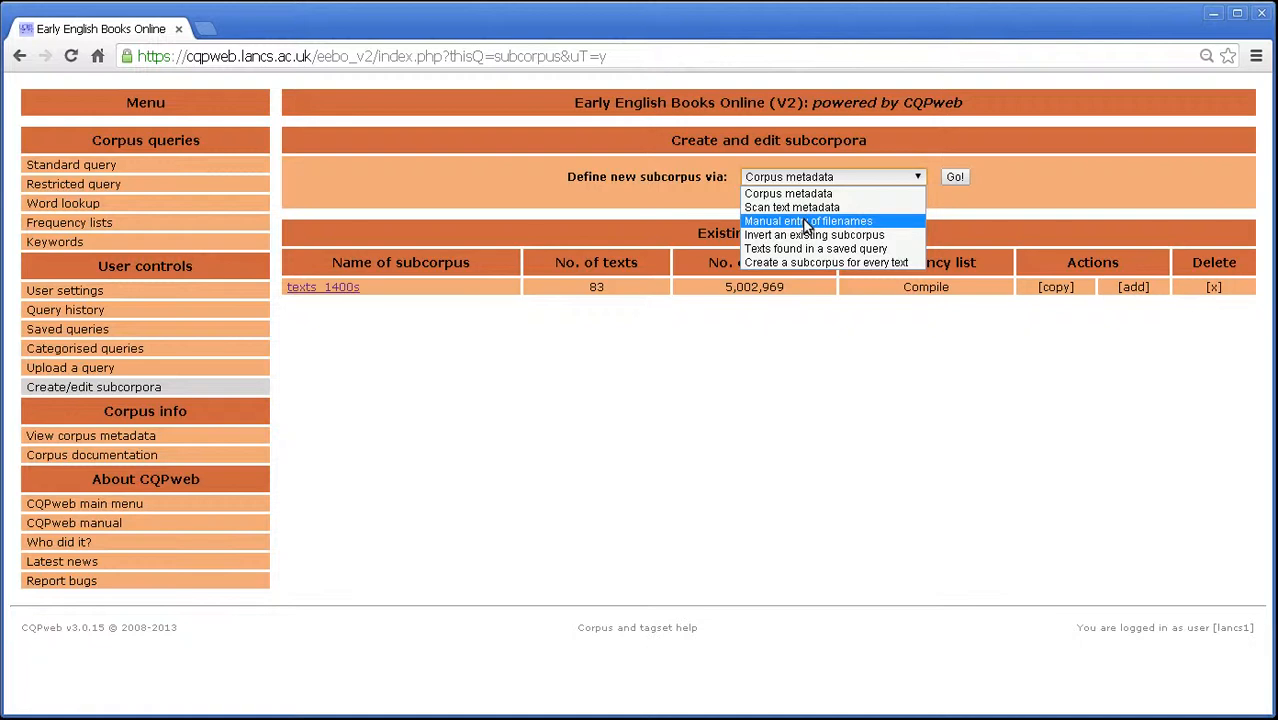
pyautogui.click(862, 222)
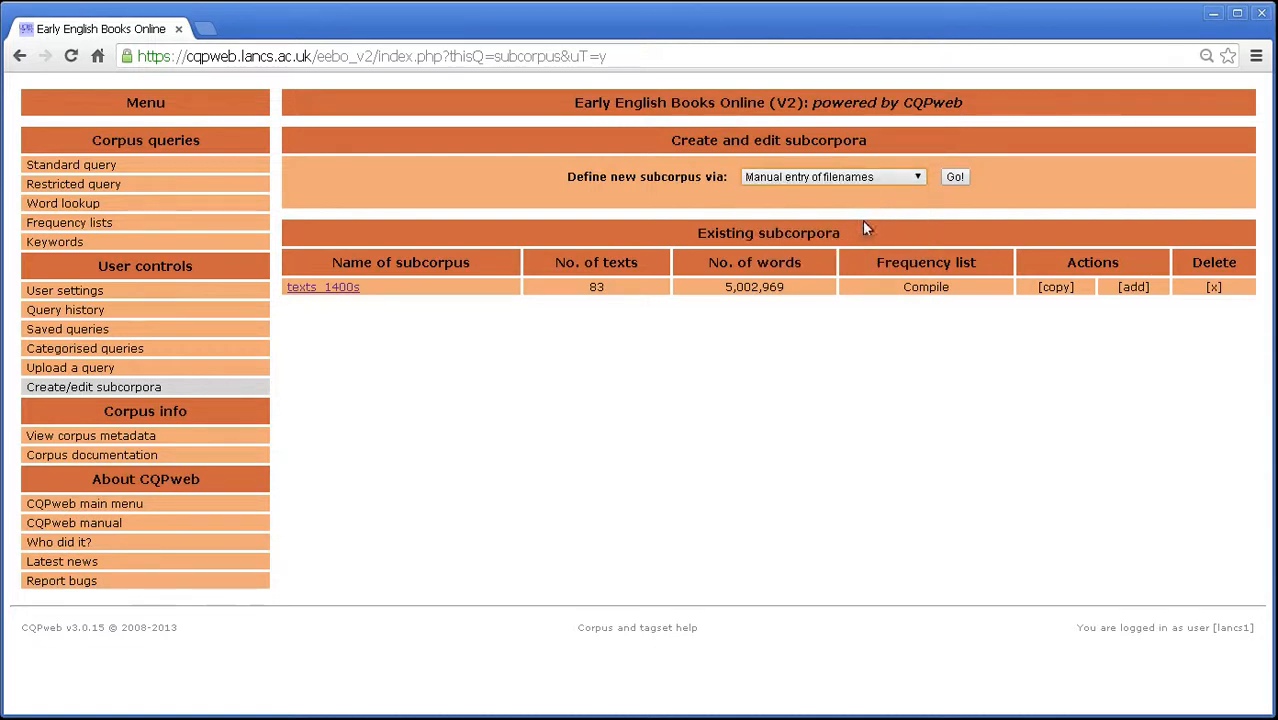
pyautogui.click(962, 178)
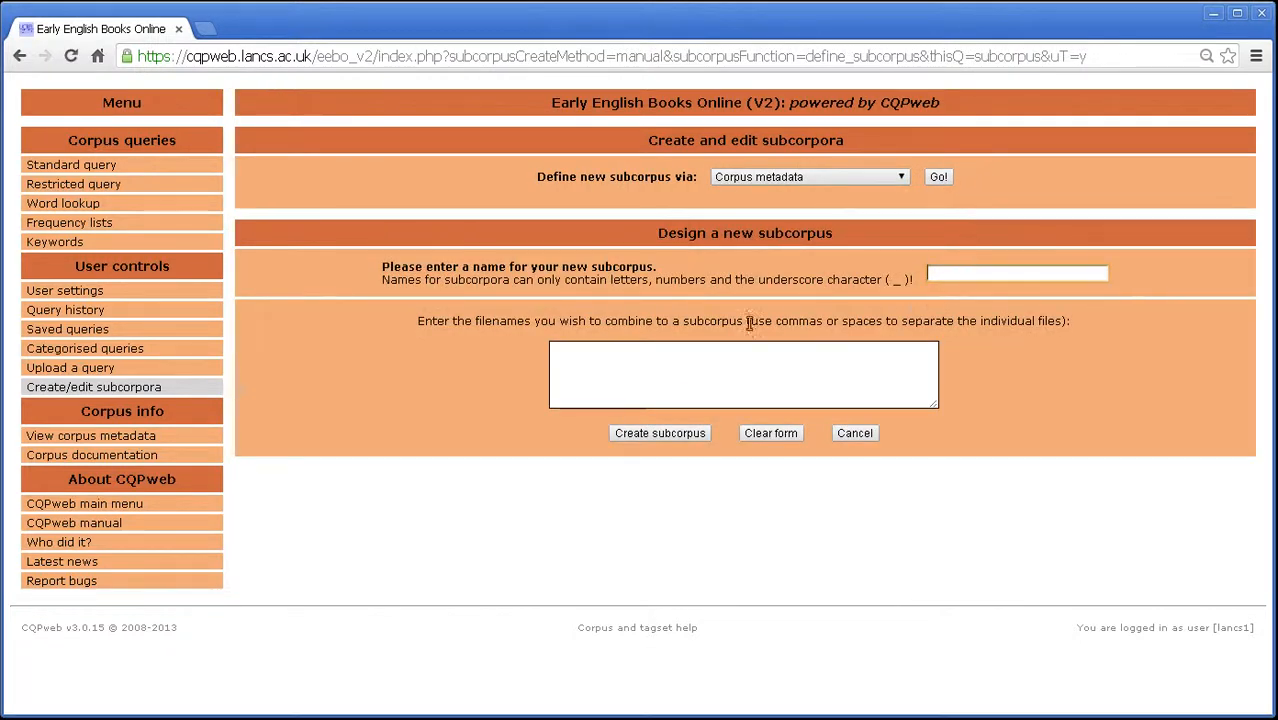
pyautogui.click(941, 275)
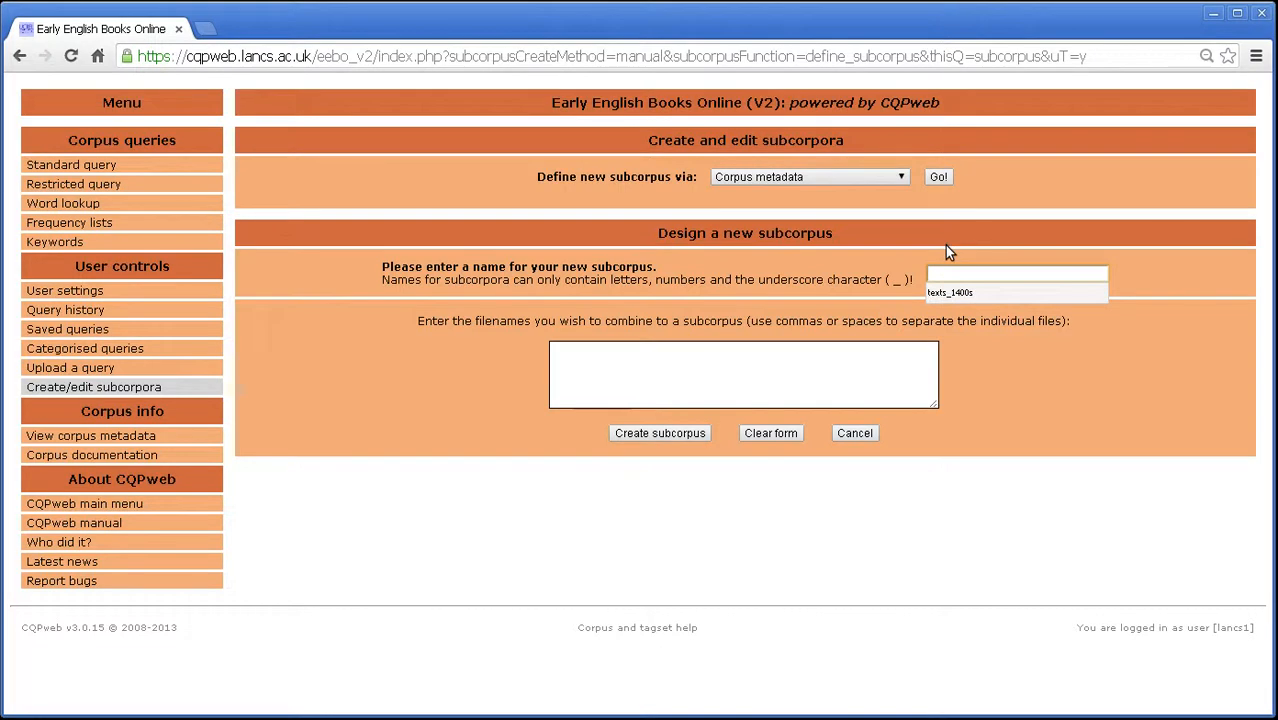
pyautogui.write('manual')
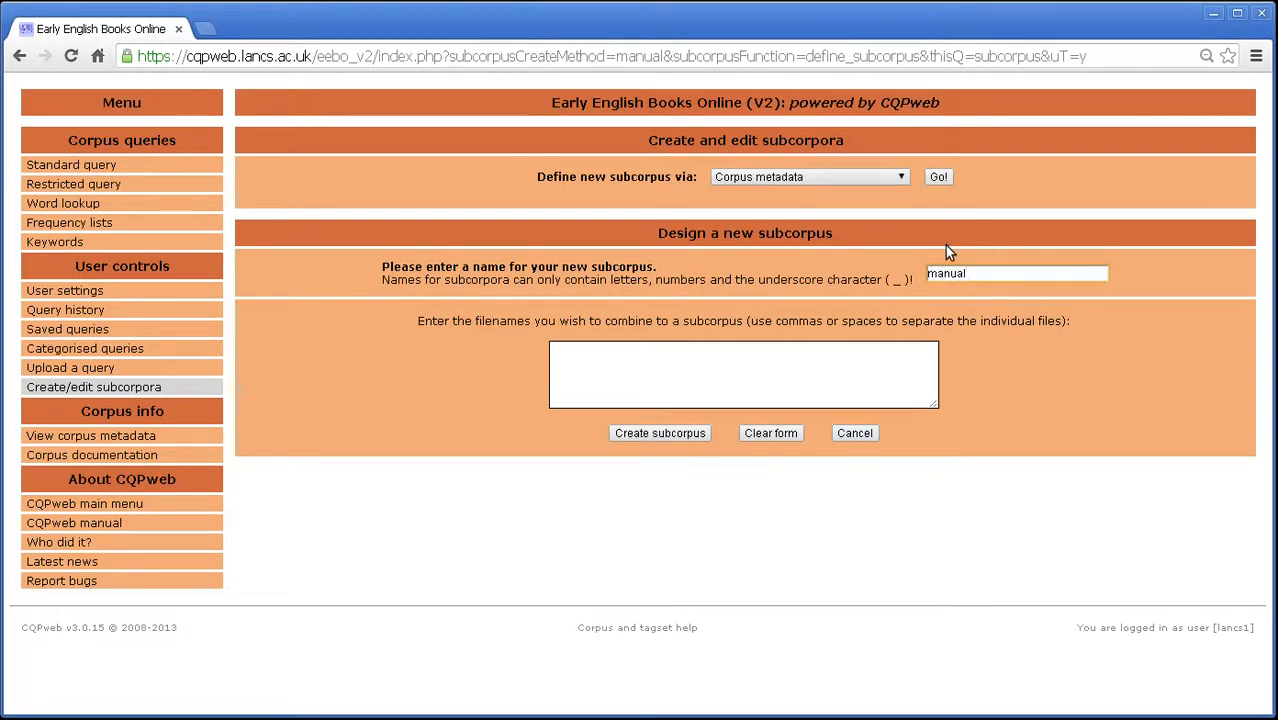
pyautogui.click(889, 250)
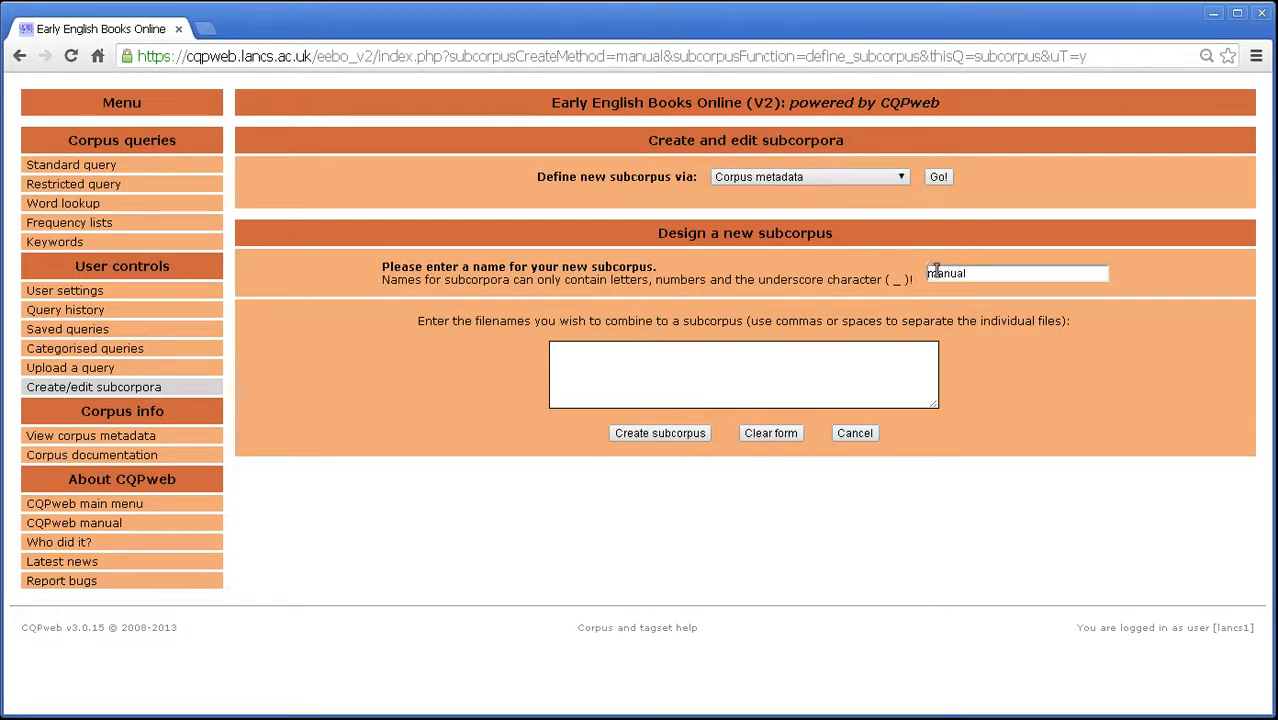
pyautogui.click(712, 364)
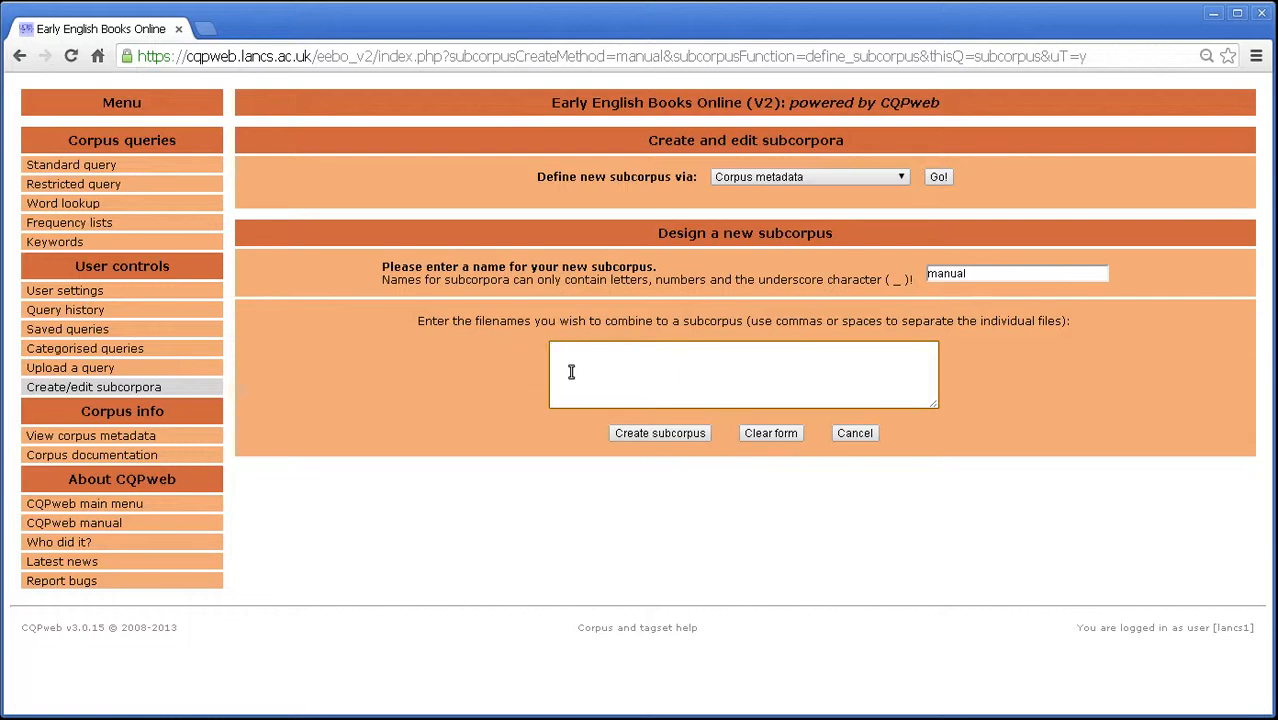
pyautogui.hotkey('ctrl', 'v')
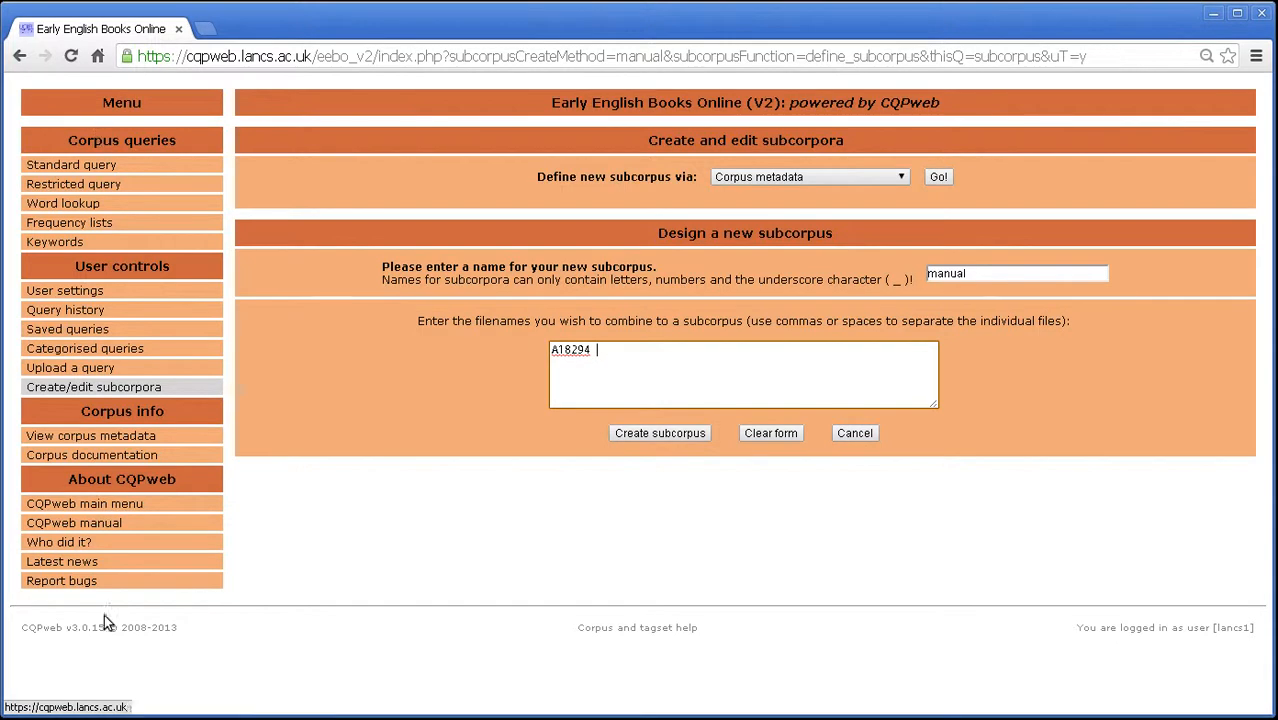
# Step: Run a standard query for "something" on the whole corpus in a separate browser tab
pyautogui.middleClick(113, 168)
pyautogui.click(272, 37)
pyautogui.click(288, 190)
pyautogui.write('something')
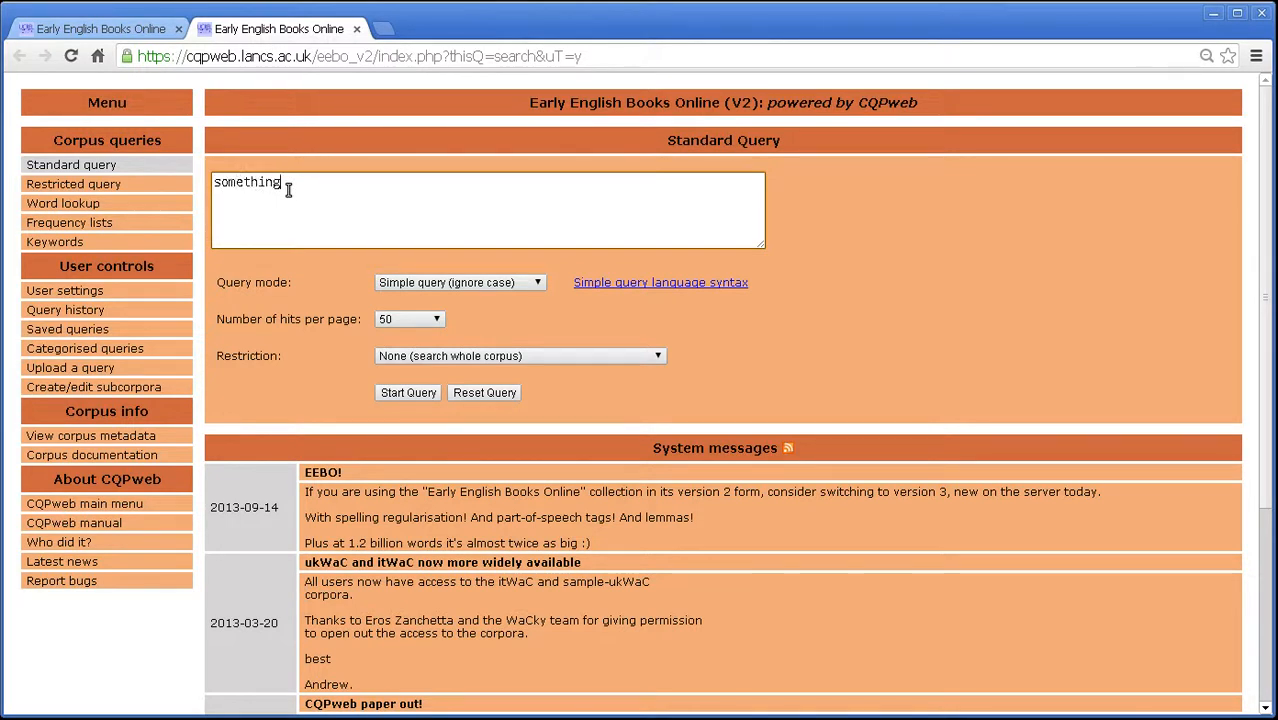
pyautogui.click(390, 397)
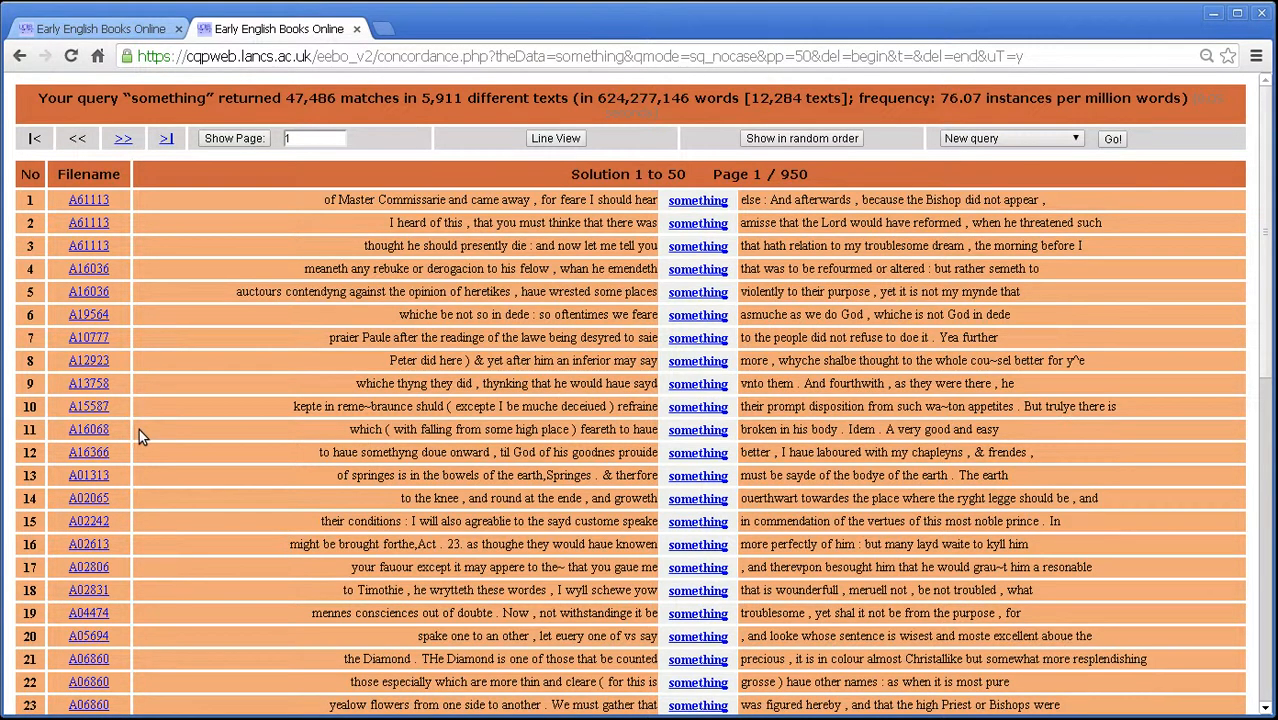
# Step: Copy filename A16068 from the concordance and add it, separated by a comma, to the manual subcorpus's filenames
pyautogui.moveTo(114, 427); pyautogui.dragTo(66, 430)
pyautogui.hotkey('ctrl', 'c')
pyautogui.click(95, 29)
pyautogui.click(644, 365)
pyautogui.write(',')
pyautogui.hotkey('ctrl', 'v')
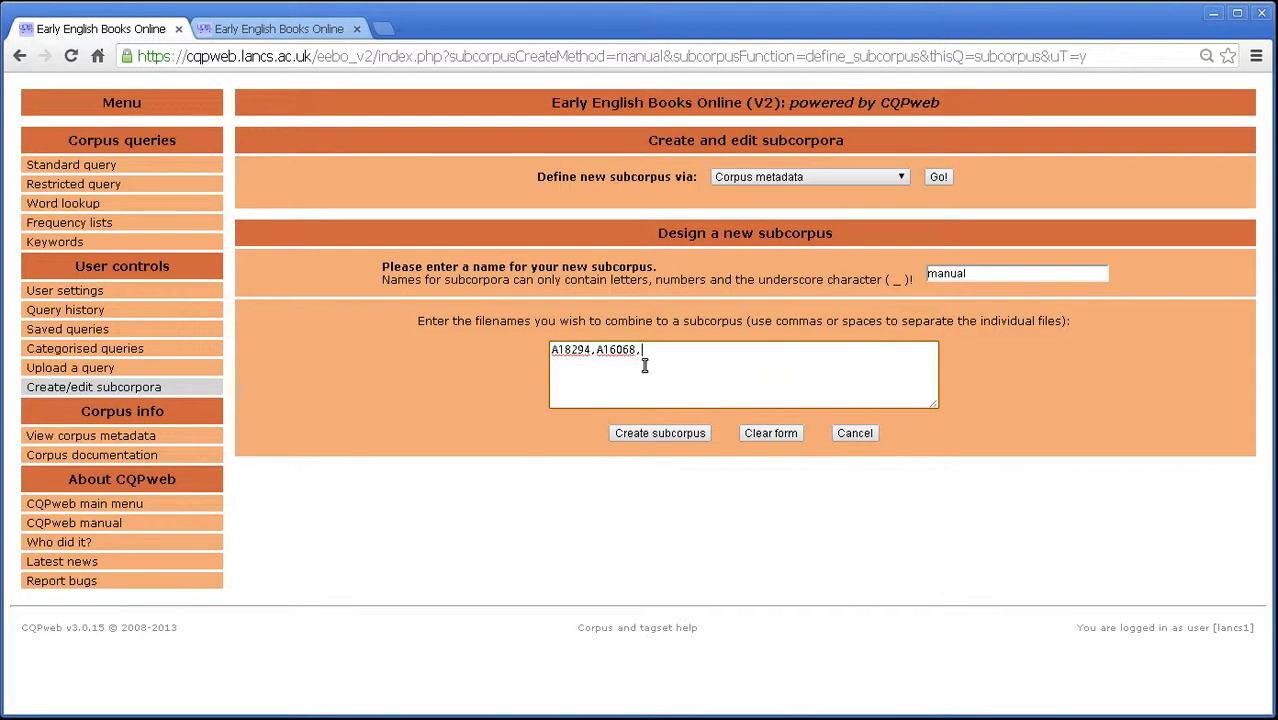
# Step: Copy filename A20479 from further down the concordance and append it to the manual subcorpus's filenames
pyautogui.click(293, 36)
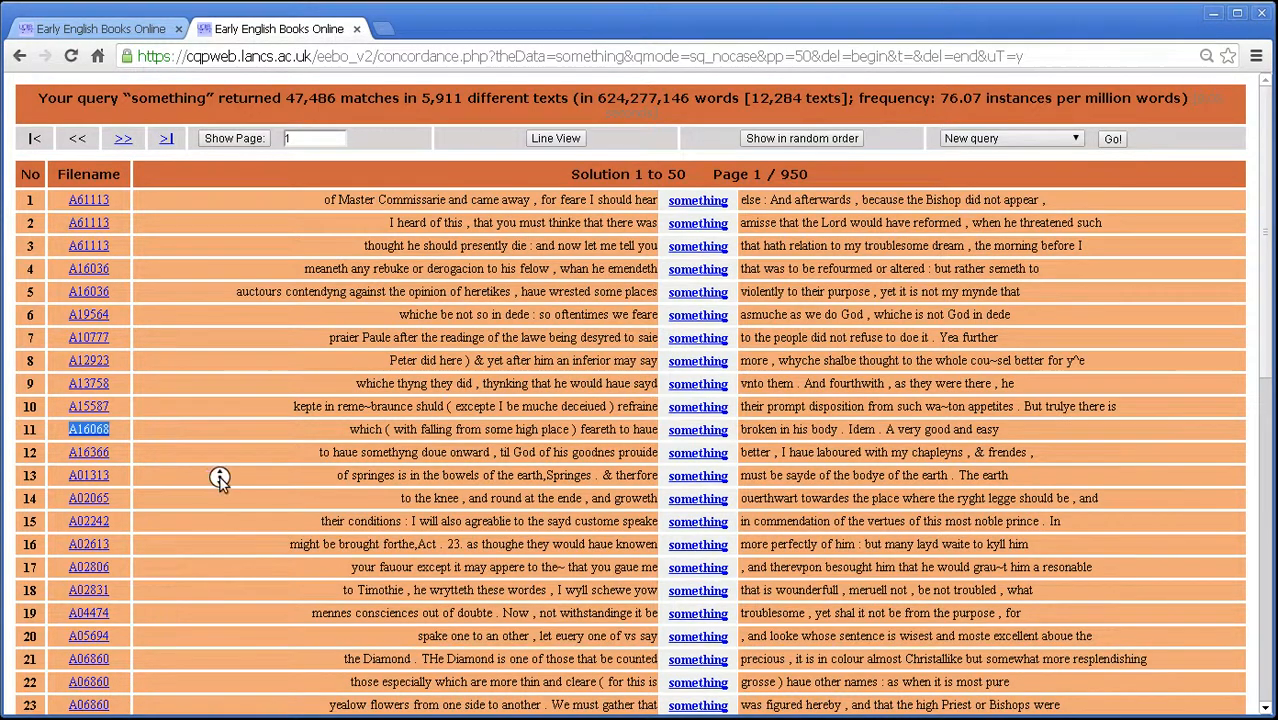
pyautogui.scroll(-5, 234, 628)
pyautogui.moveTo(117, 574); pyautogui.dragTo(67, 575)
pyautogui.hotkey('ctrl', 'c')
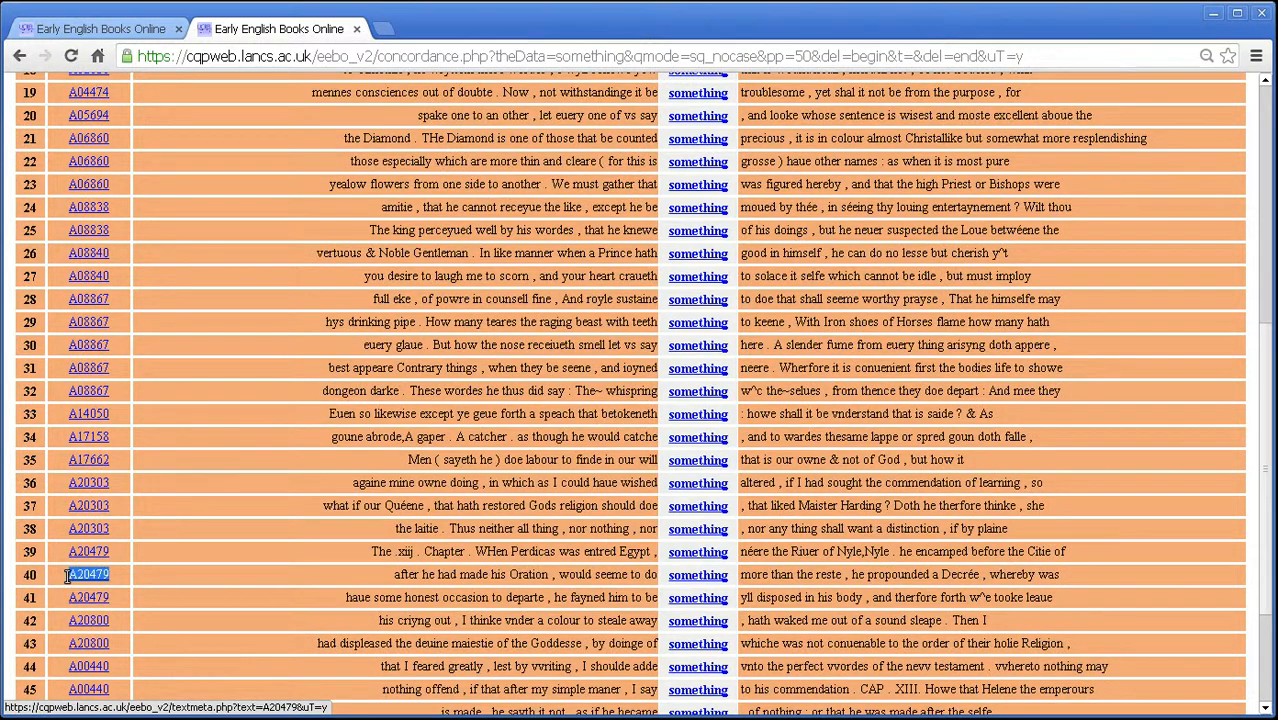
pyautogui.moveTo(90, 483)
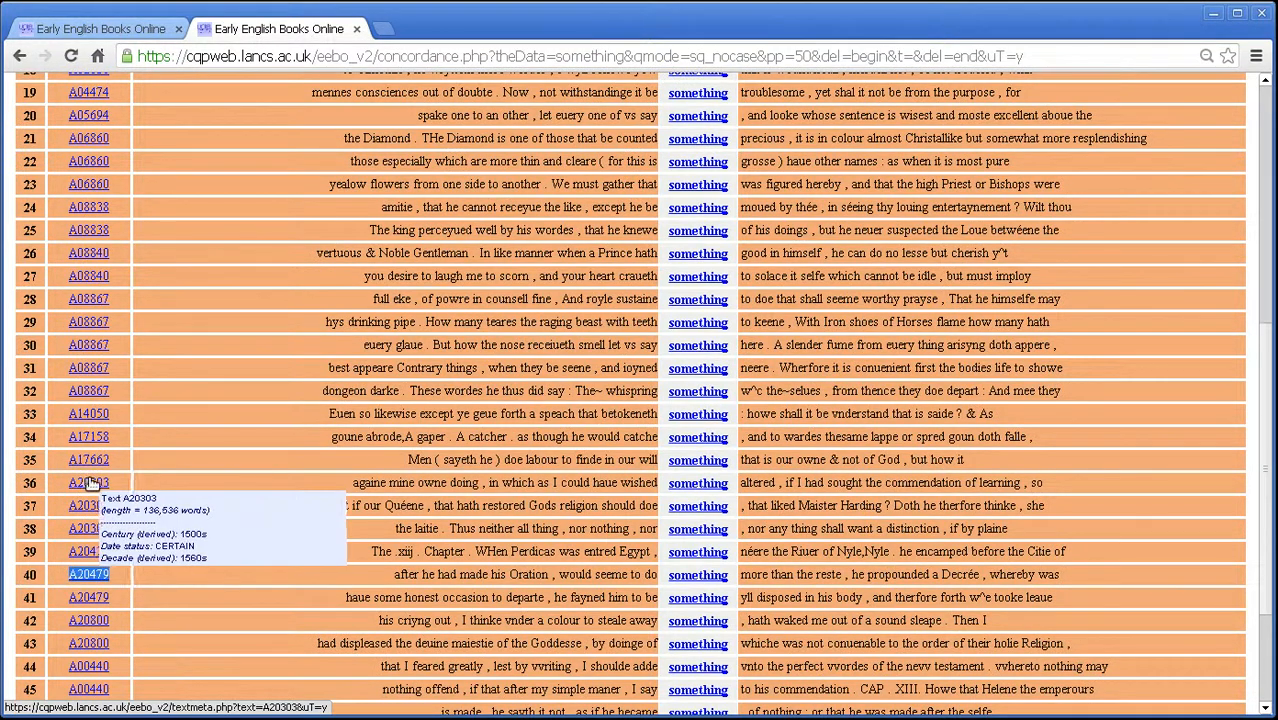
pyautogui.click(150, 30)
pyautogui.click(721, 352)
pyautogui.hotkey('ctrl', 'v')
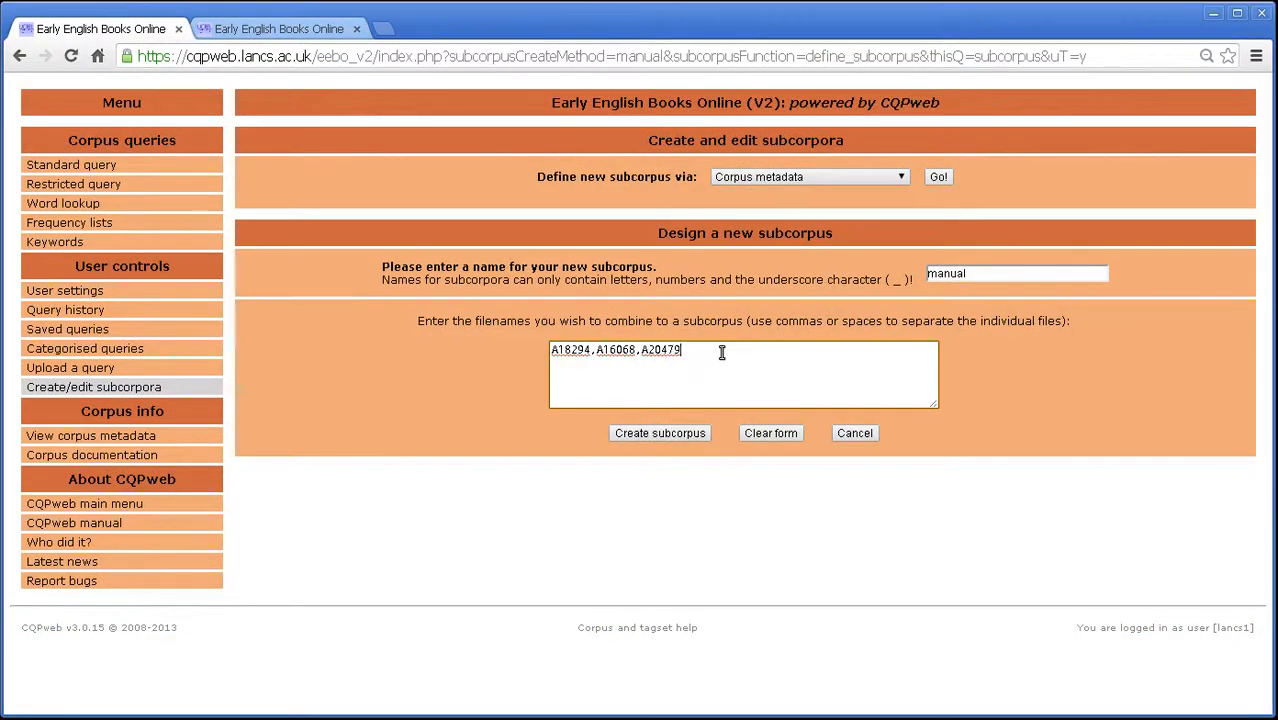
# Step: Copy filename A00941 from the last line of the concordance, append it to the manual subcorpus's filenames, and create the subcorpus
pyautogui.click(280, 29)
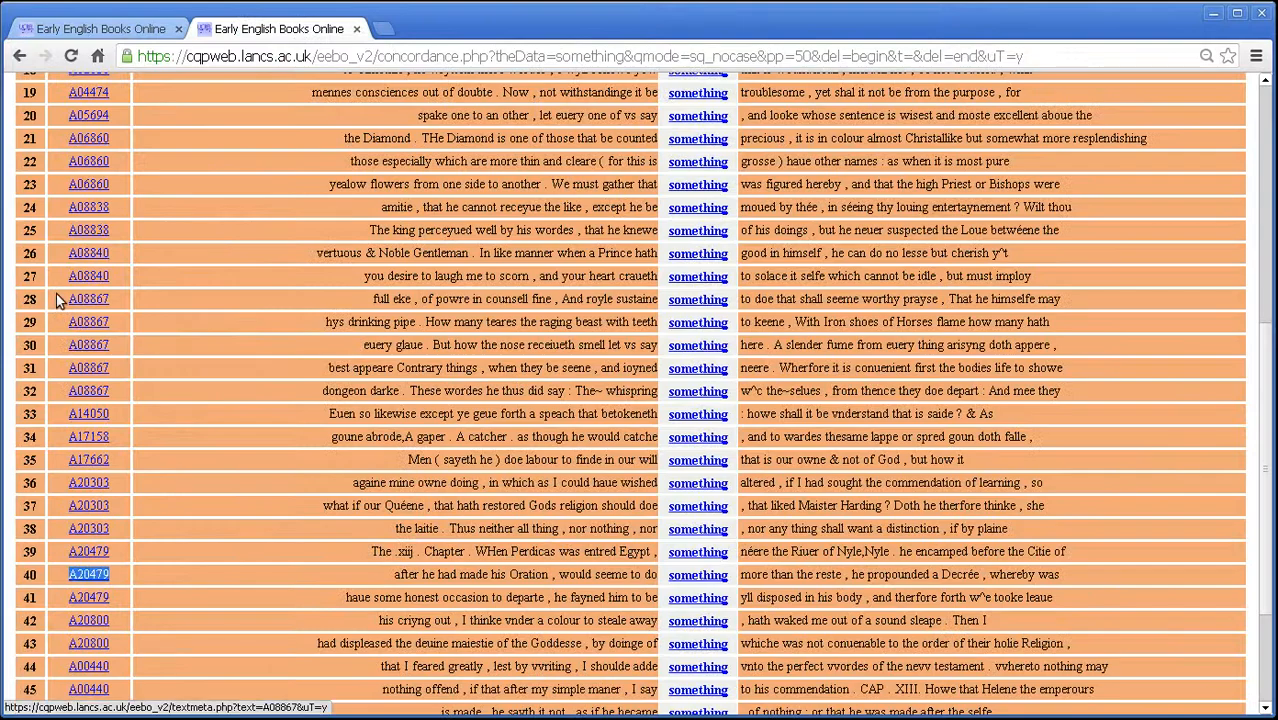
pyautogui.scroll(-4, 250, 542)
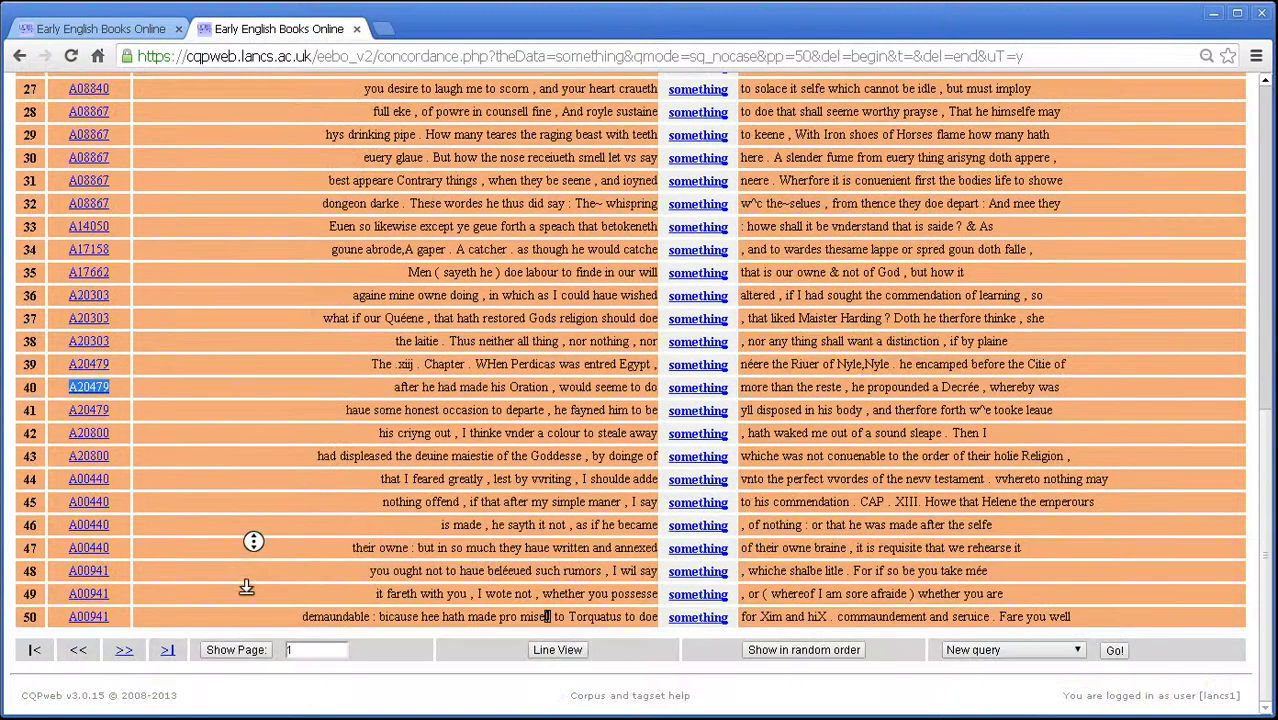
pyautogui.moveTo(114, 617); pyautogui.dragTo(61, 617)
pyautogui.hotkey('ctrl', 'c')
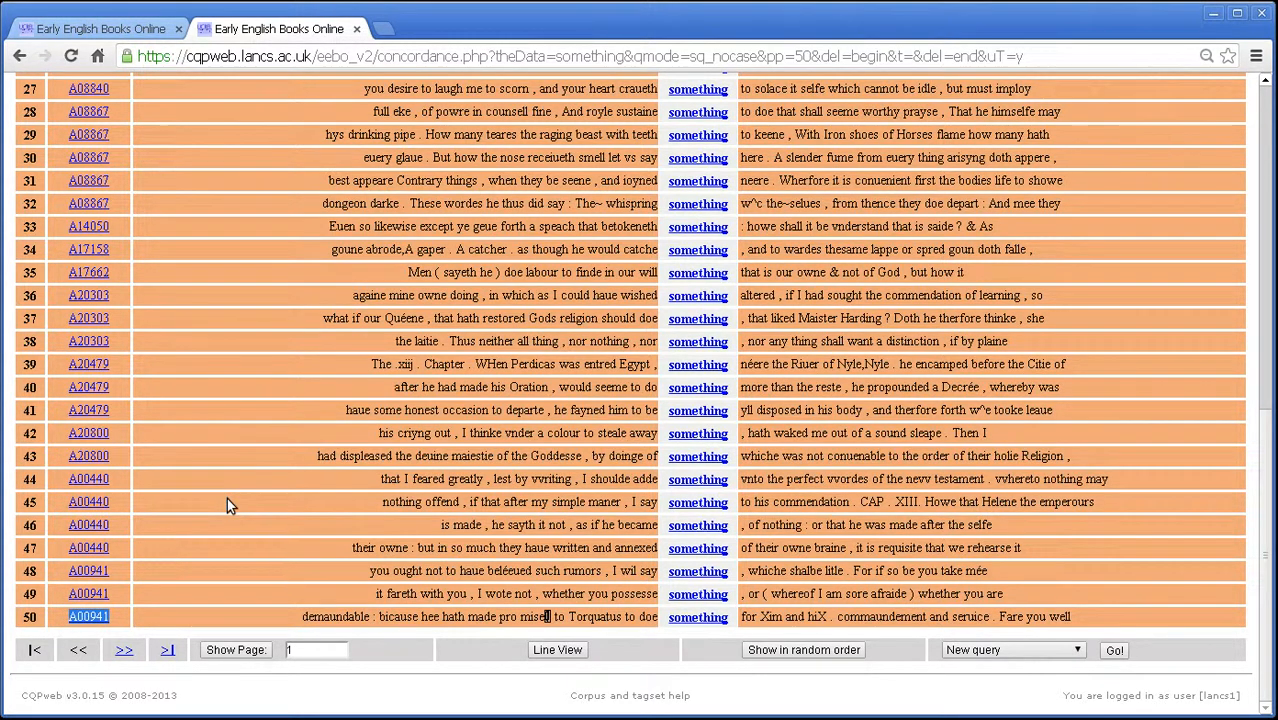
pyautogui.click(115, 28)
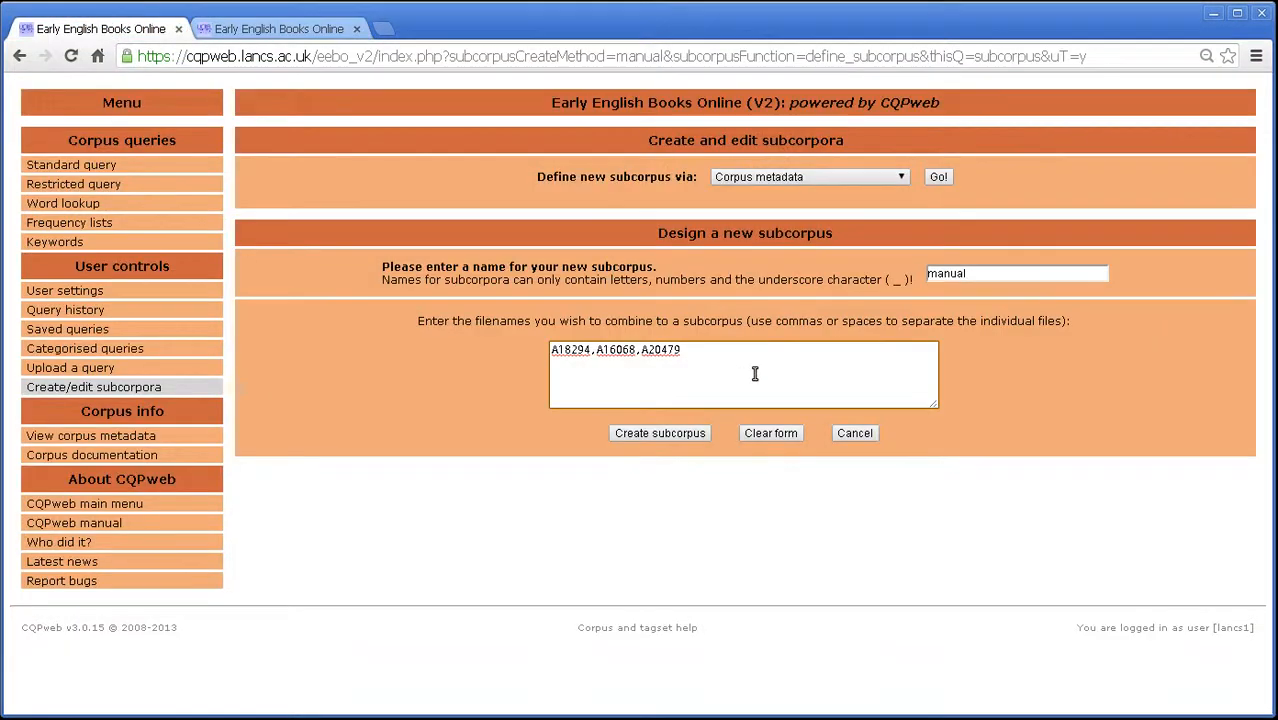
pyautogui.write(',')
pyautogui.hotkey('ctrl', 'v')
pyautogui.click(669, 434)
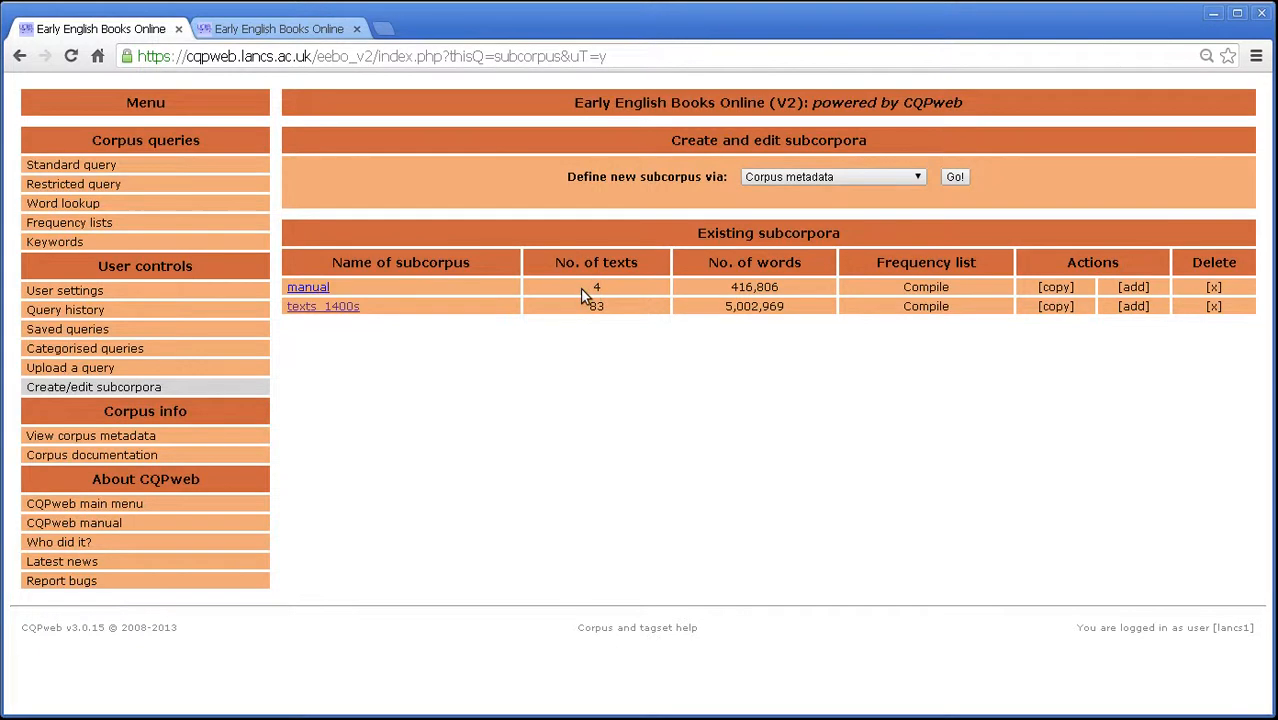
# Step: View the manual subcorpus and examine the metadata of texts A20479, A18294, A16068 and A00941, returning to the list of existing subcorpora
pyautogui.doubleClick(743, 288)
pyautogui.click(320, 288)
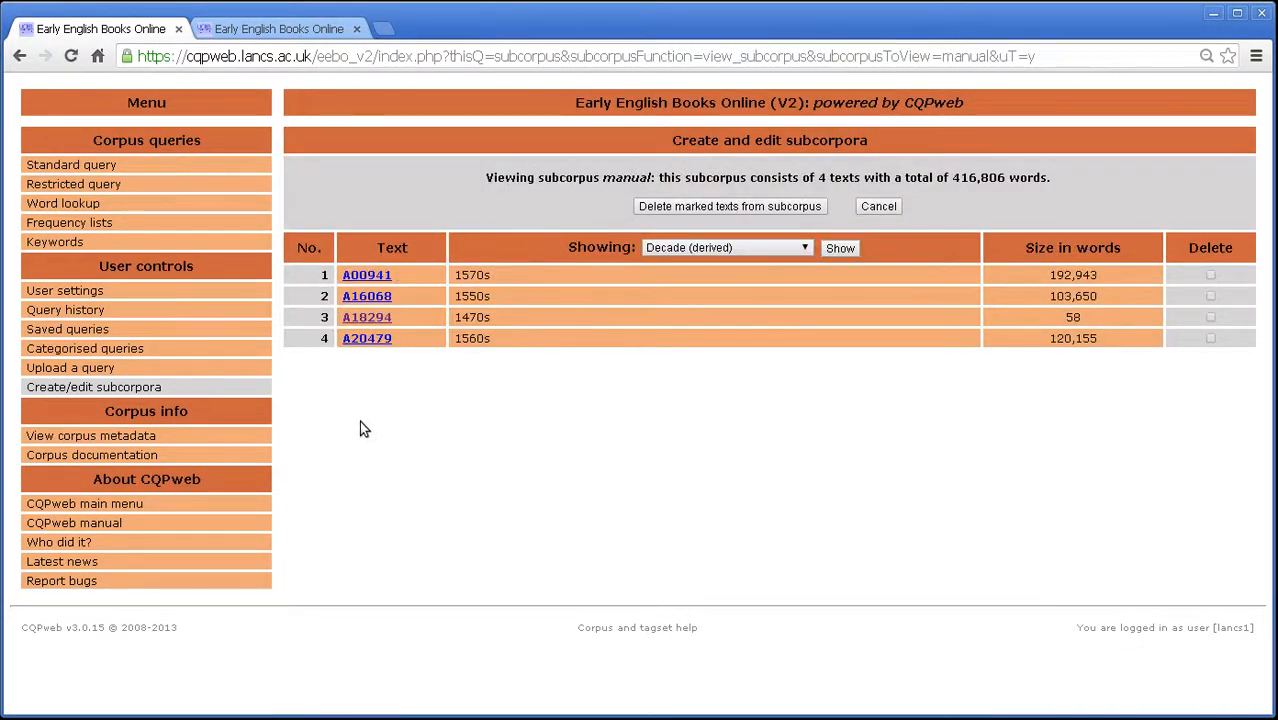
pyautogui.click(388, 339)
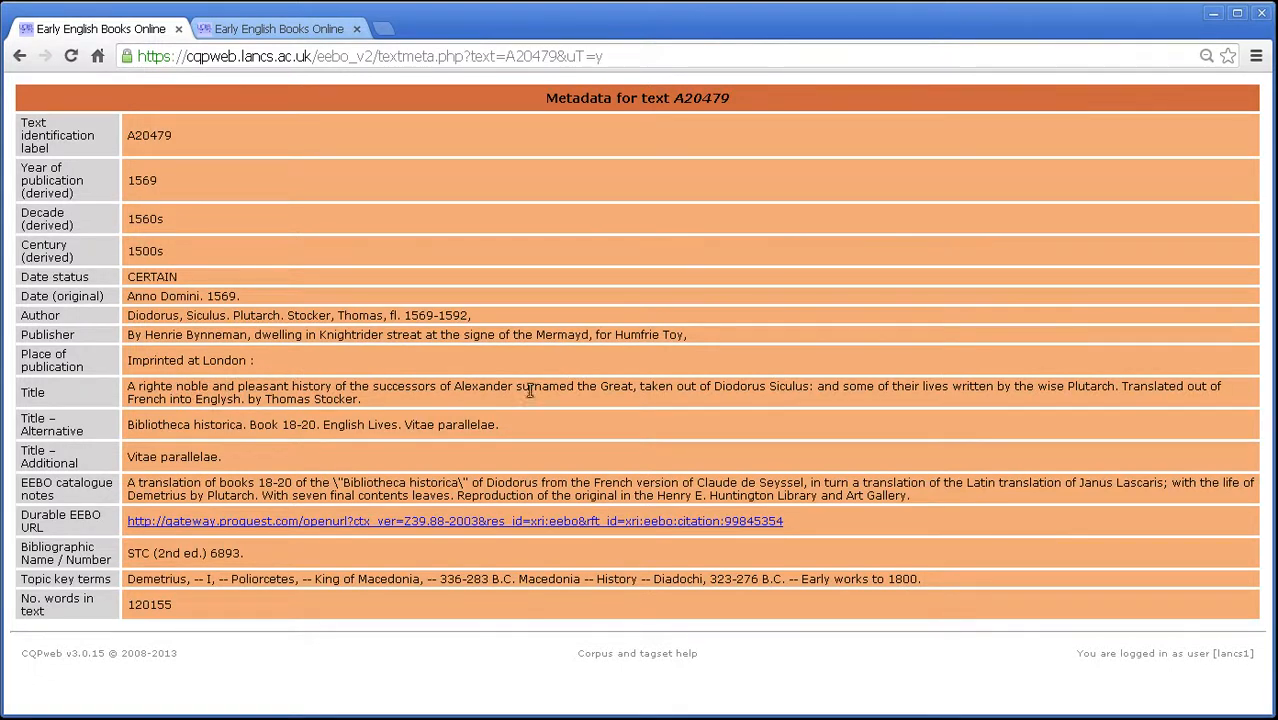
pyautogui.hotkey('alt', 'Left')
pyautogui.click(388, 318)
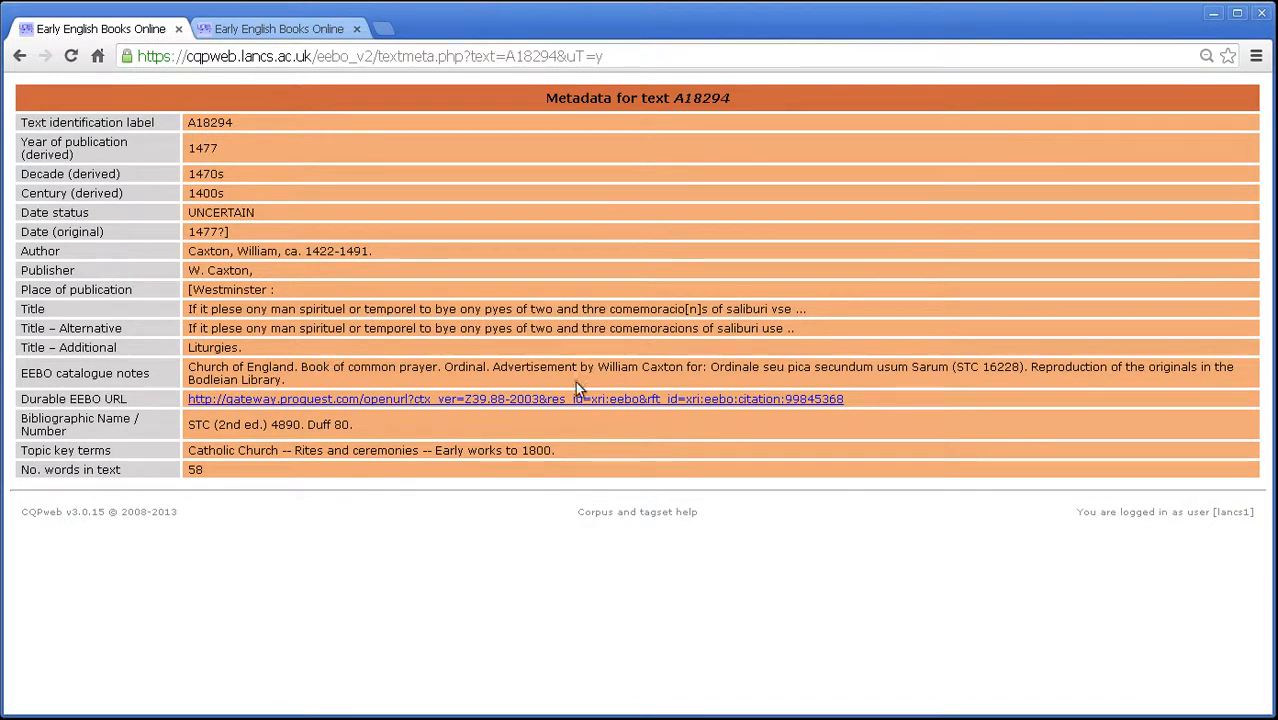
pyautogui.hotkey('alt', 'Left')
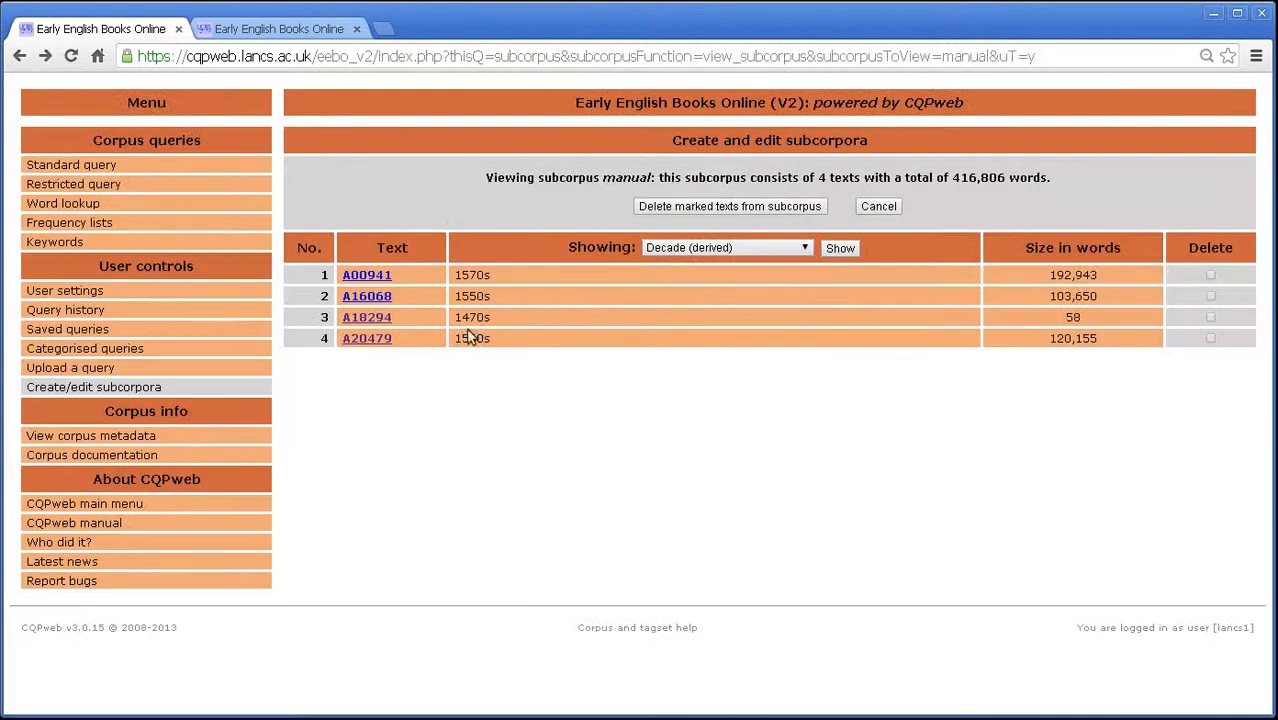
pyautogui.click(396, 299)
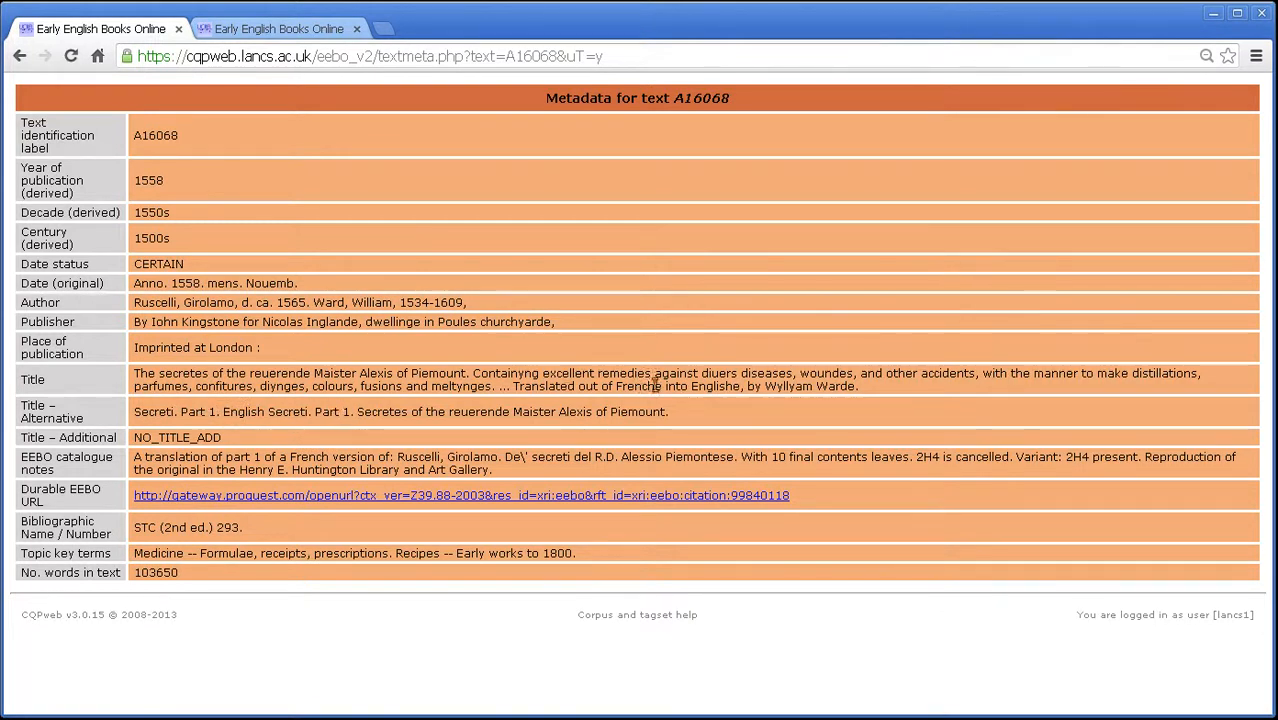
pyautogui.hotkey('alt', 'Left')
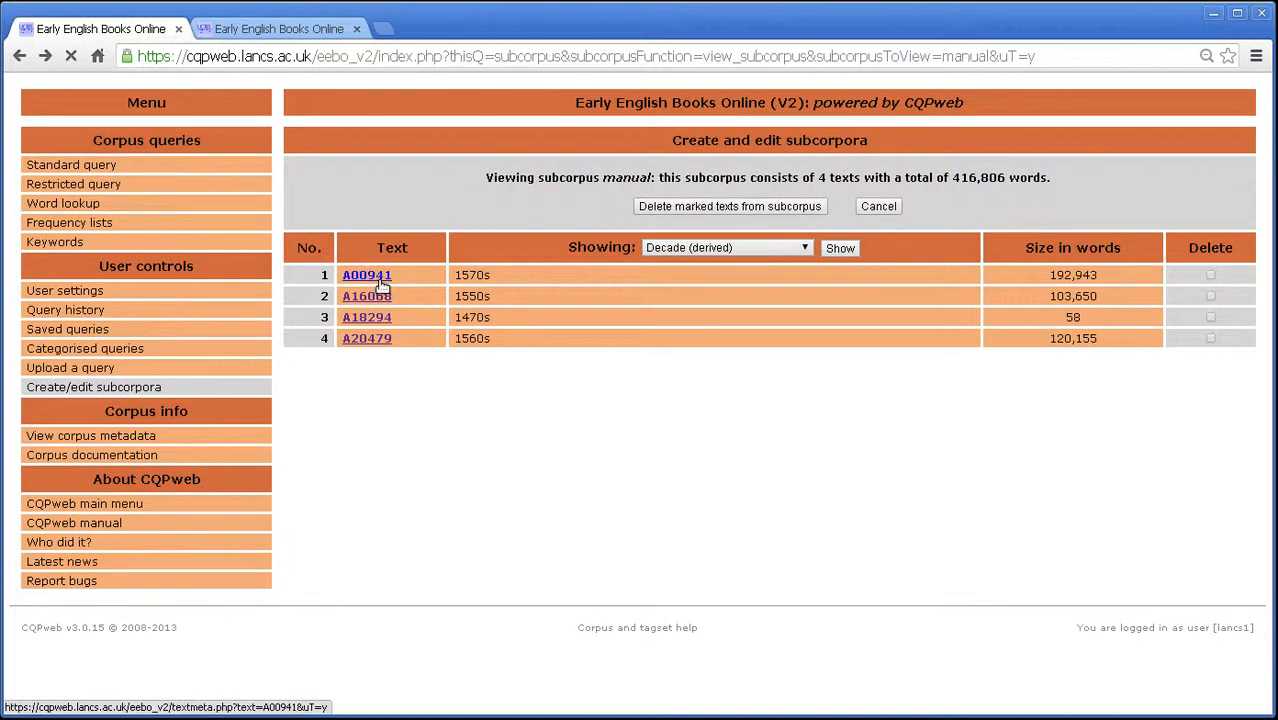
pyautogui.click(380, 277)
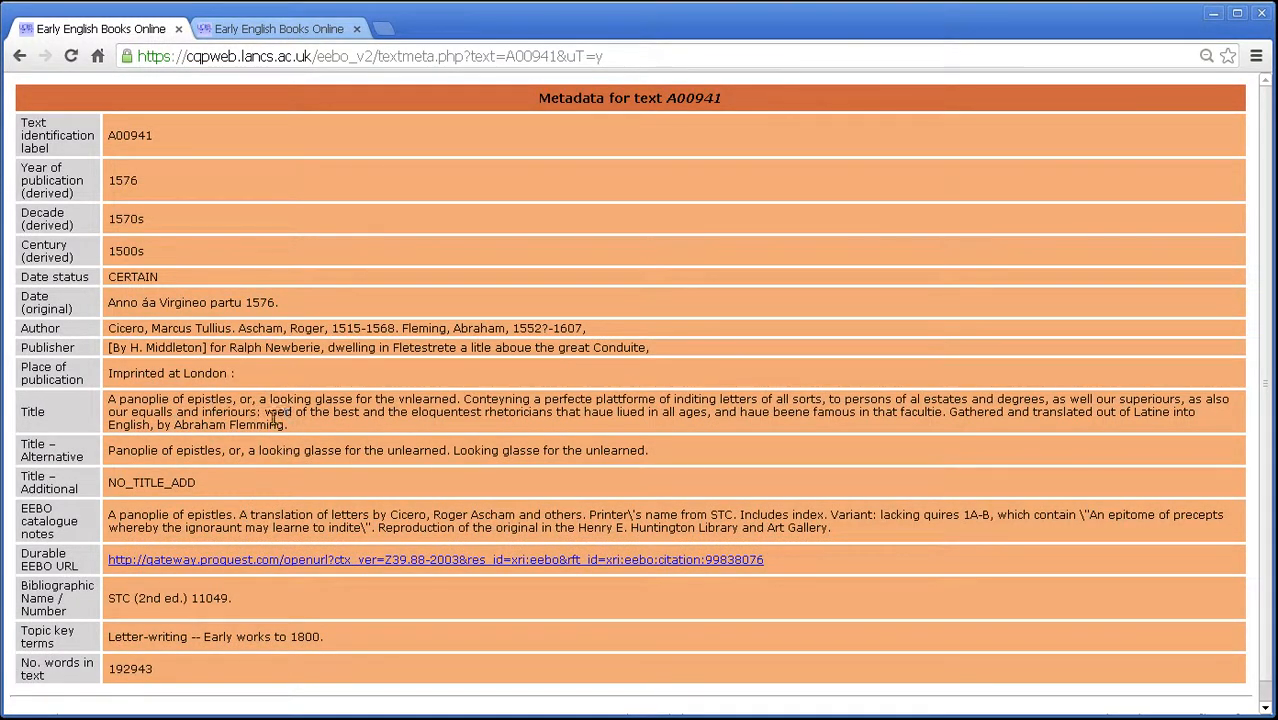
pyautogui.hotkey('alt', 'Left')
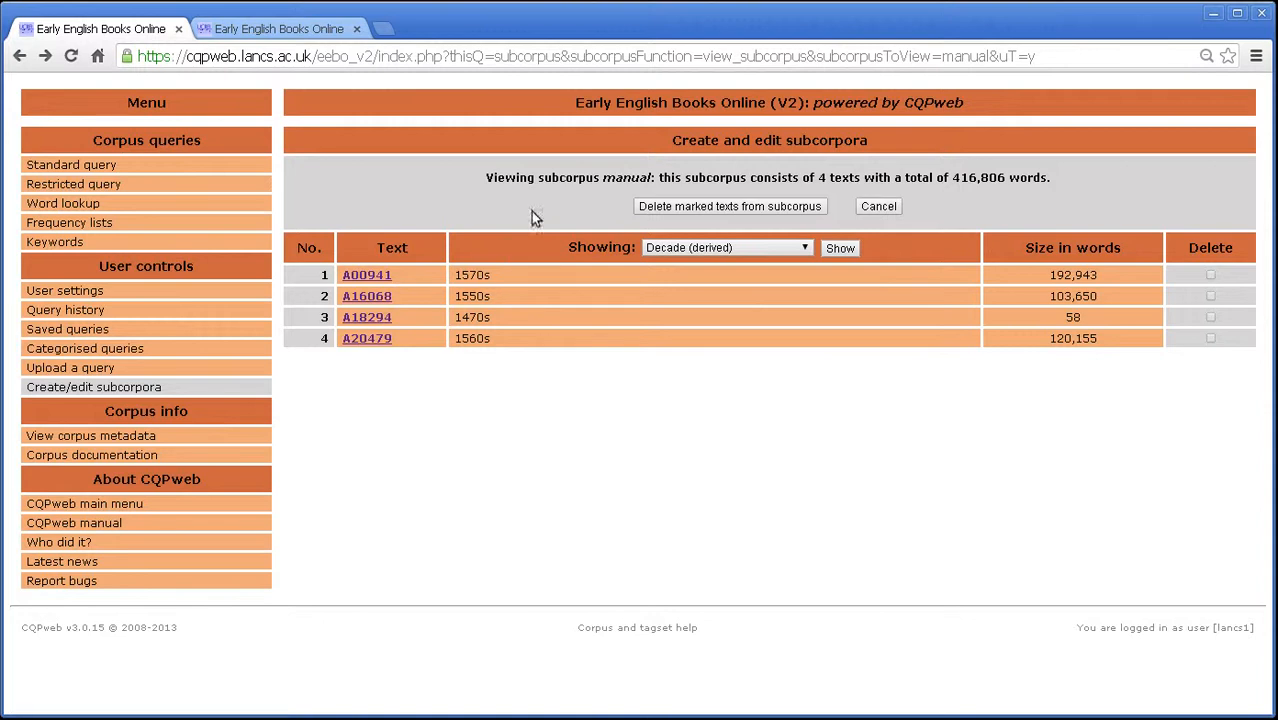
pyautogui.click(879, 207)
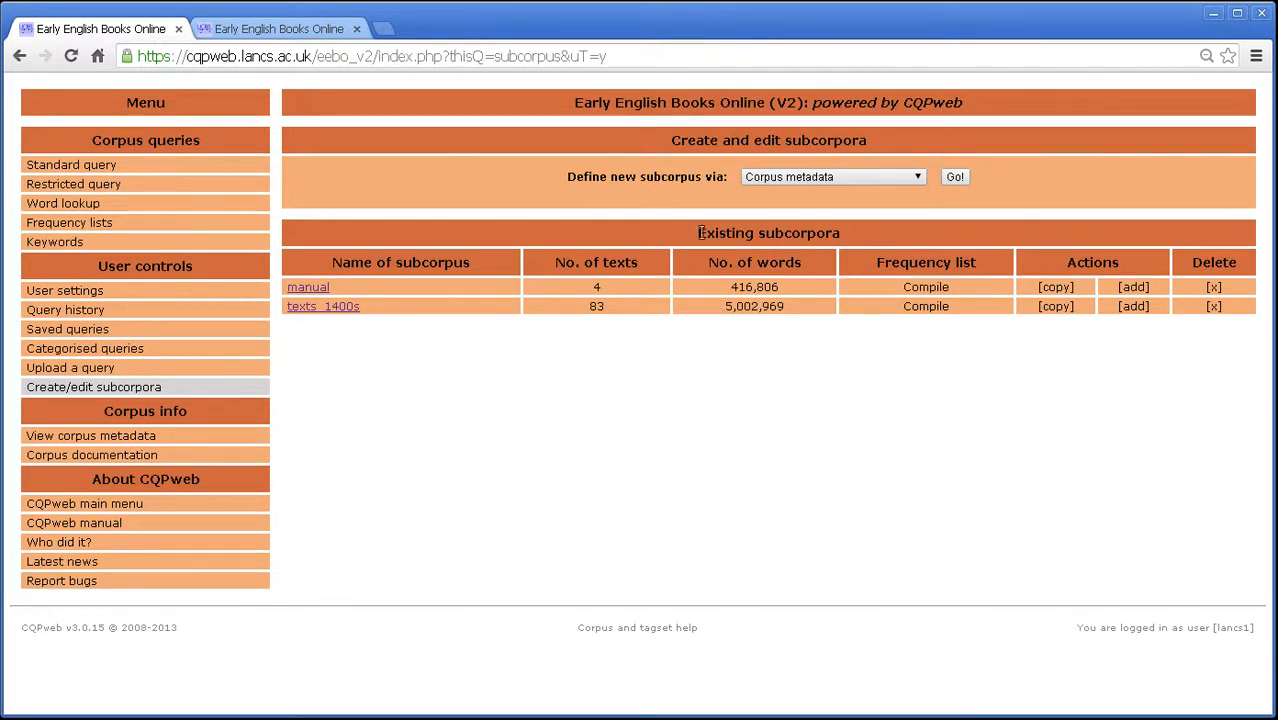
# Step: Create a new subcorpus named inverted_1400s by inverting the existing subcorpus texts_1400s
pyautogui.click(760, 179)
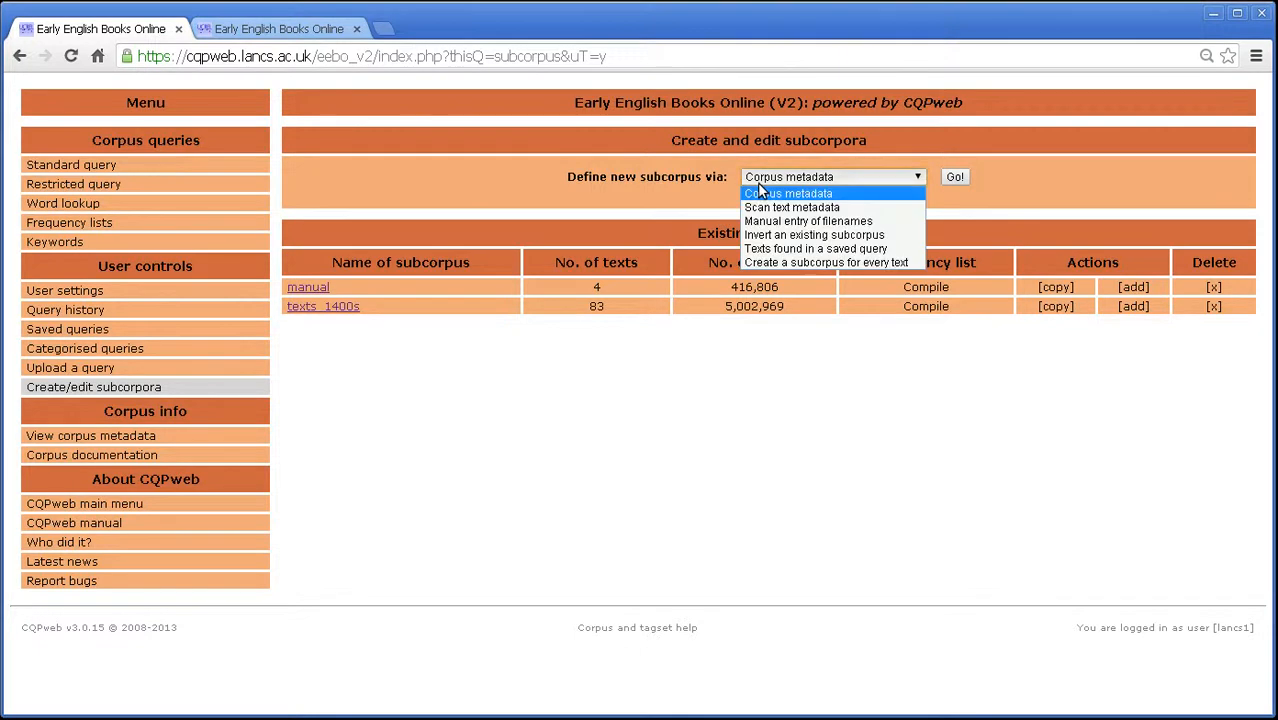
pyautogui.click(803, 236)
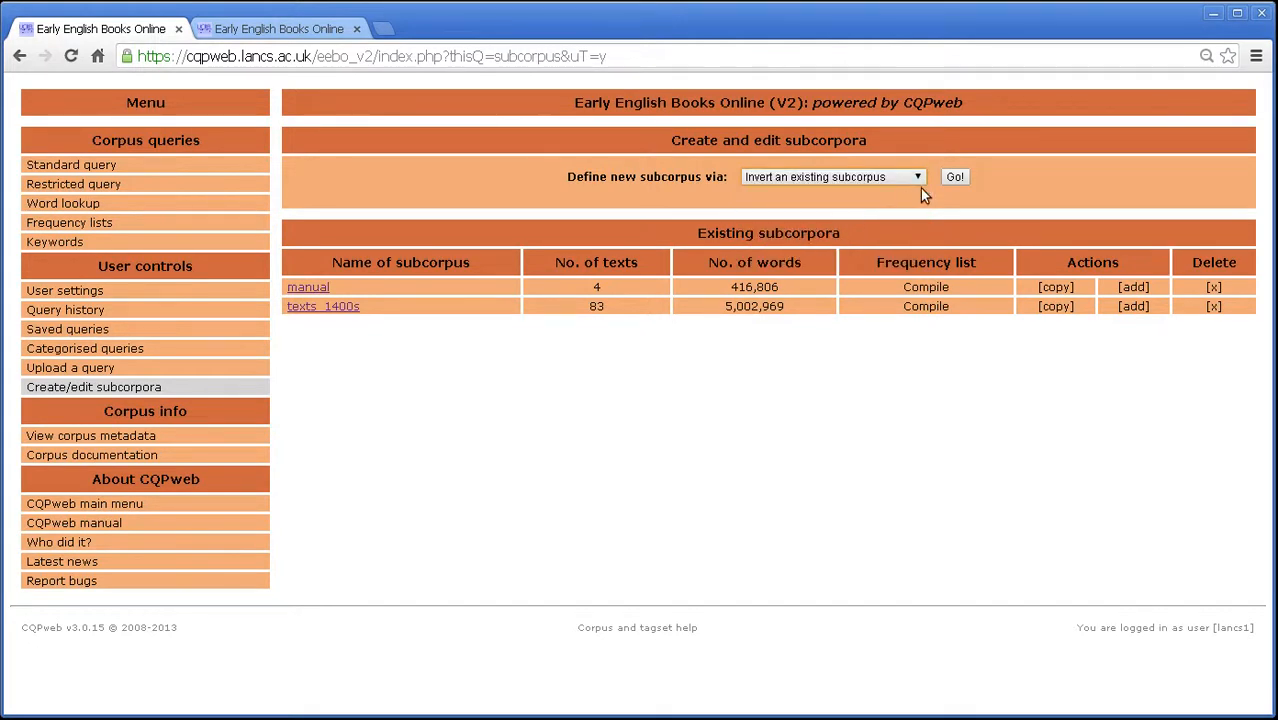
pyautogui.click(947, 174)
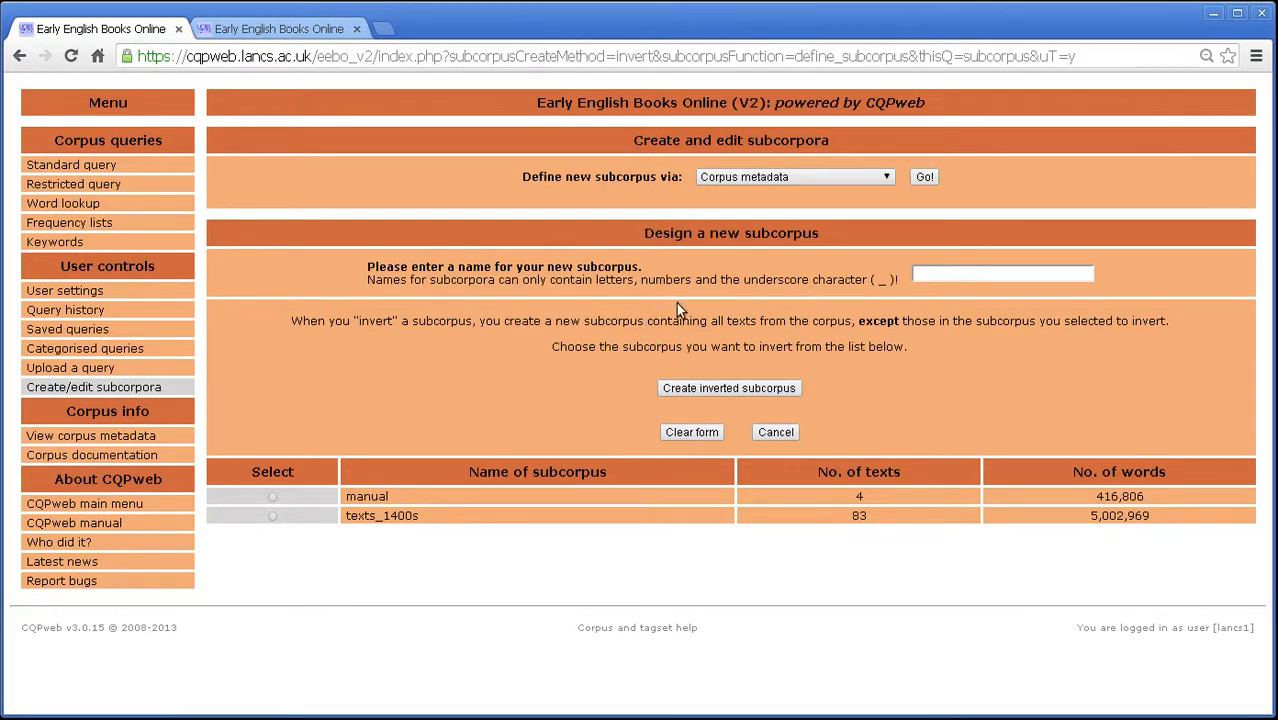
pyautogui.doubleClick(834, 321)
pyautogui.moveTo(865, 321); pyautogui.dragTo(1167, 323)
pyautogui.click(1083, 345)
pyautogui.click(274, 518)
pyautogui.click(973, 268)
pyautogui.write('inverted_1400s')
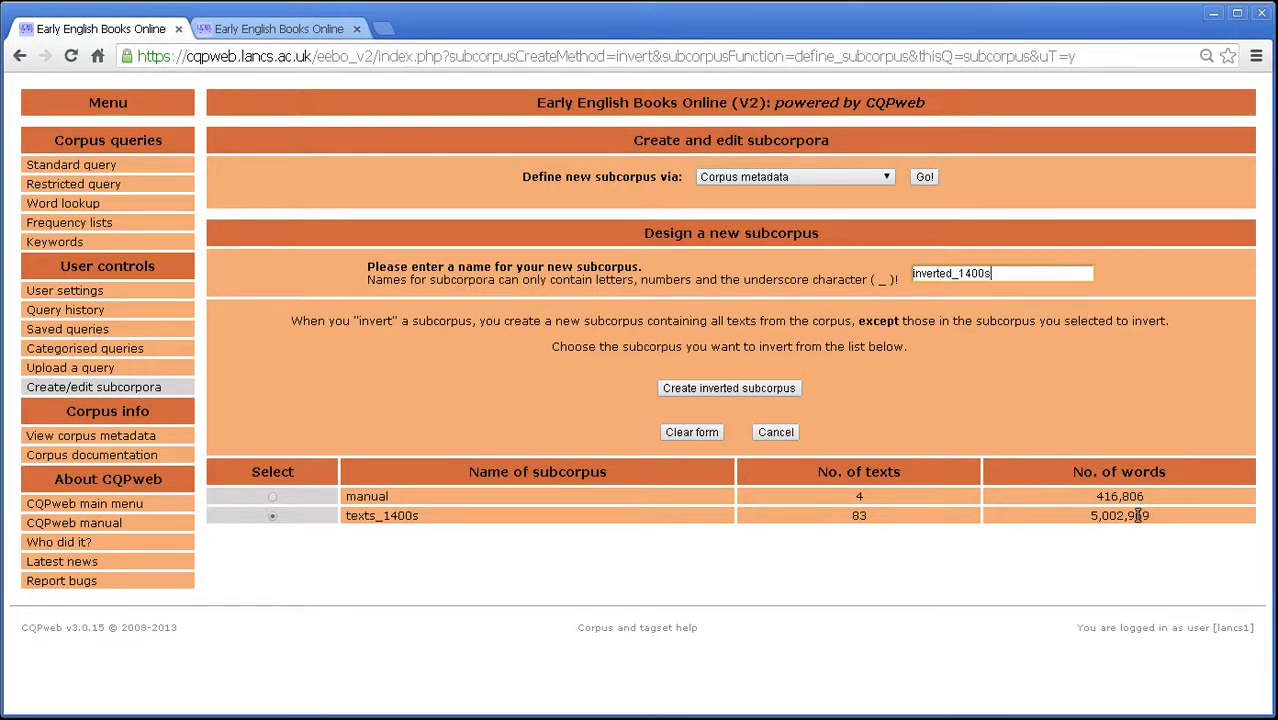
pyautogui.click(708, 394)
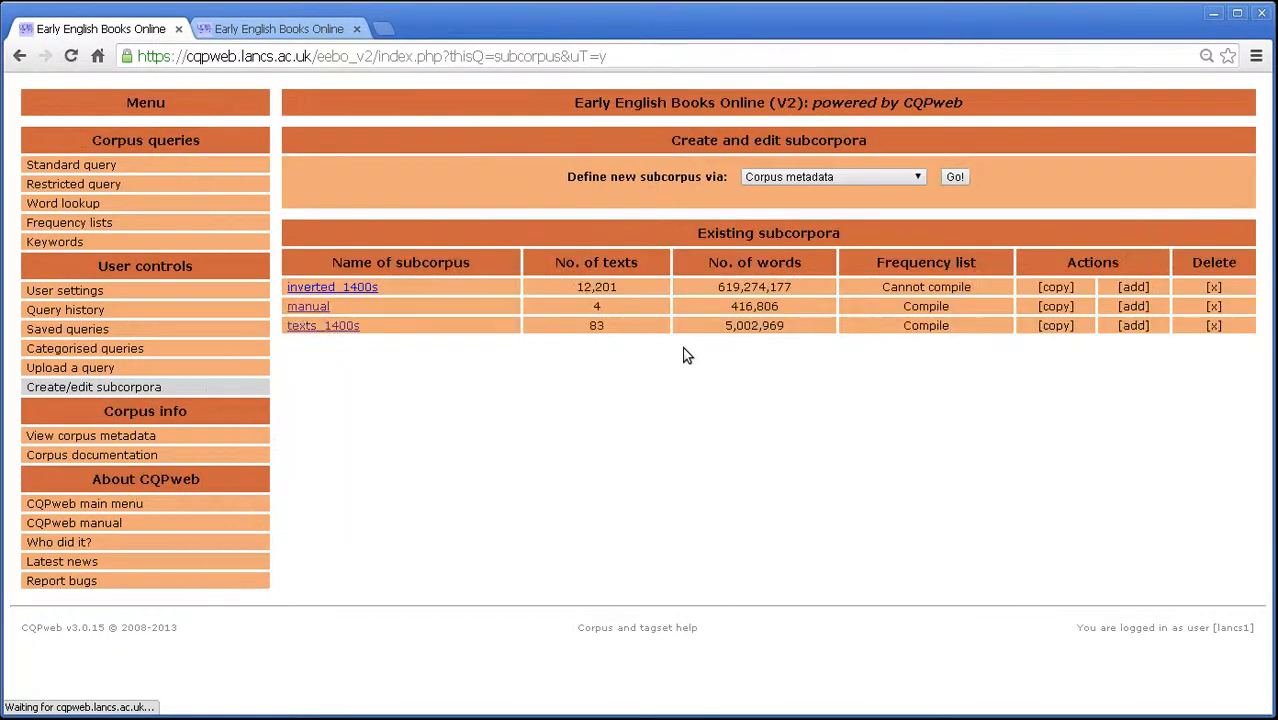
pyautogui.moveTo(716, 288); pyautogui.dragTo(763, 290)
pyautogui.click(733, 288)
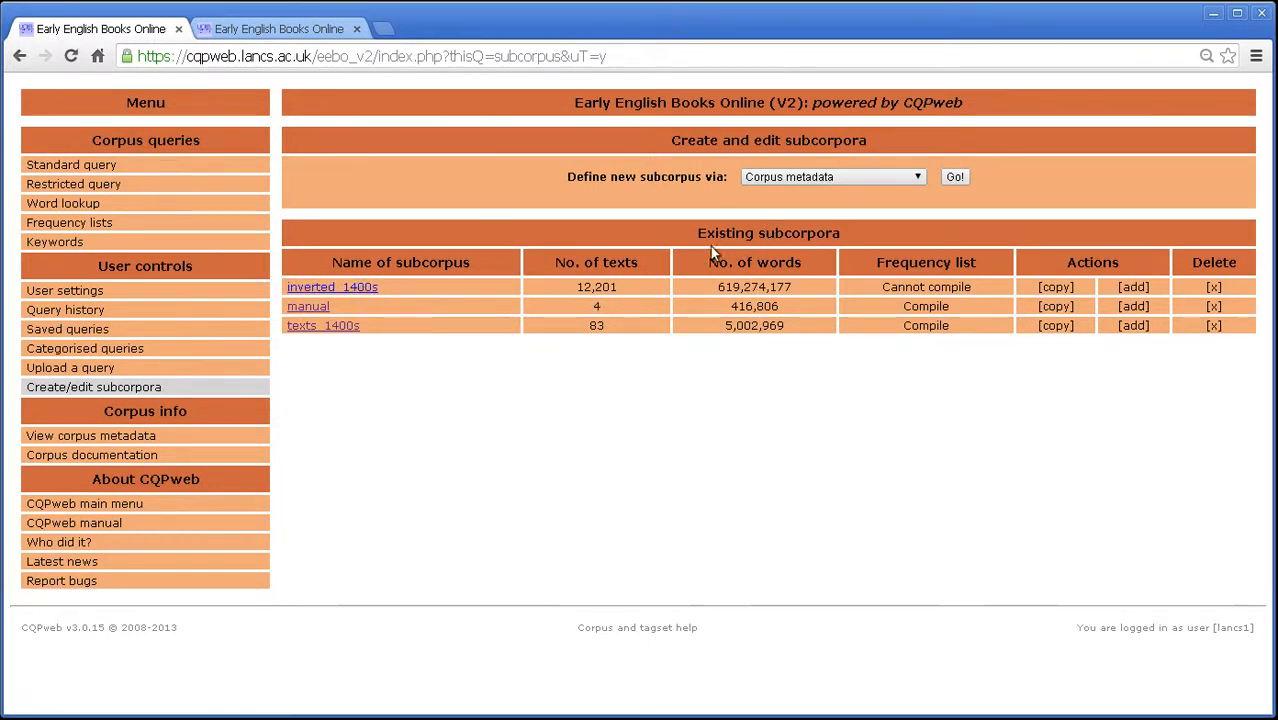
# Step: Define a new subcorpus via Scan text metadata and review the metadata fields available for searching
pyautogui.click(827, 177)
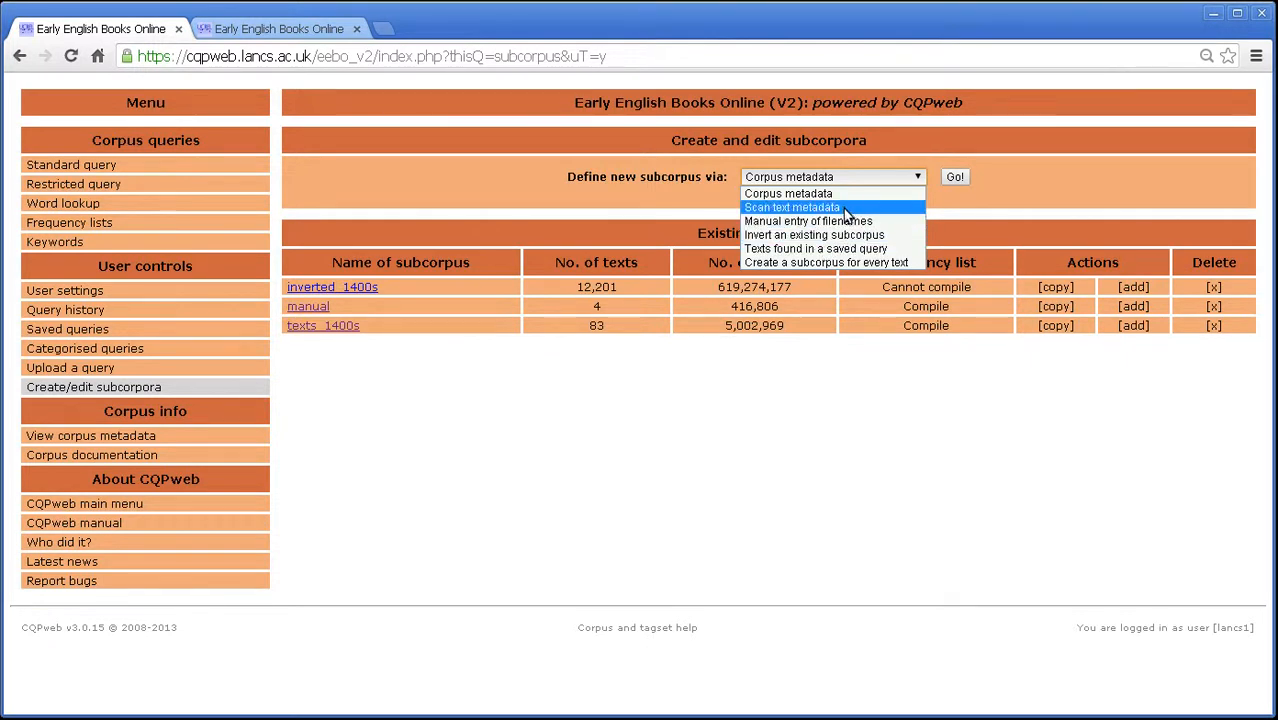
pyautogui.click(846, 208)
pyautogui.click(957, 177)
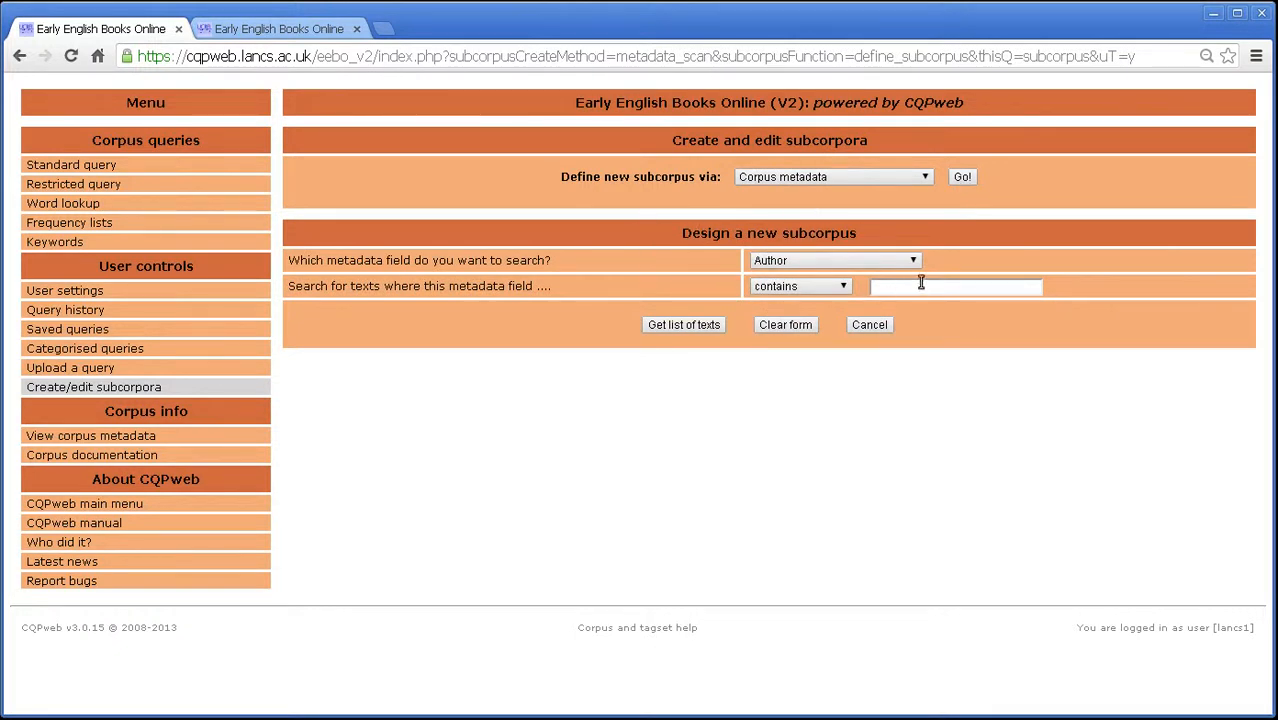
pyautogui.click(879, 263)
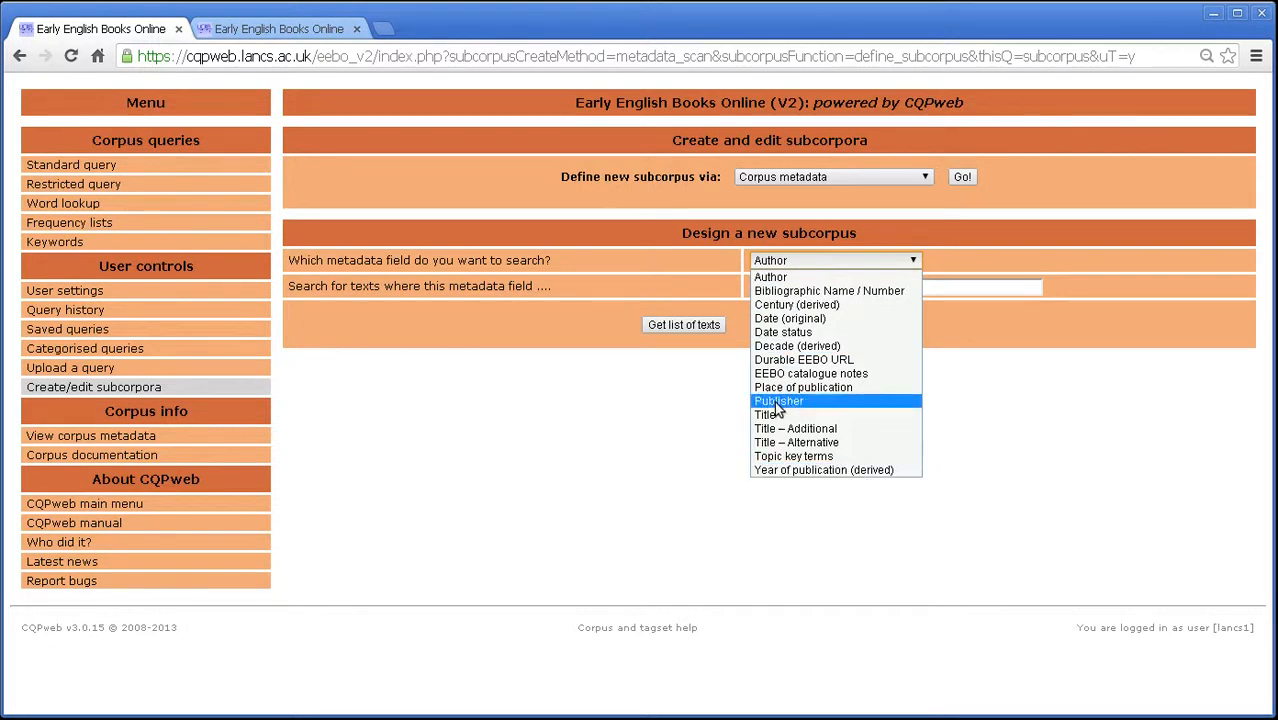
pyautogui.click(1027, 230)
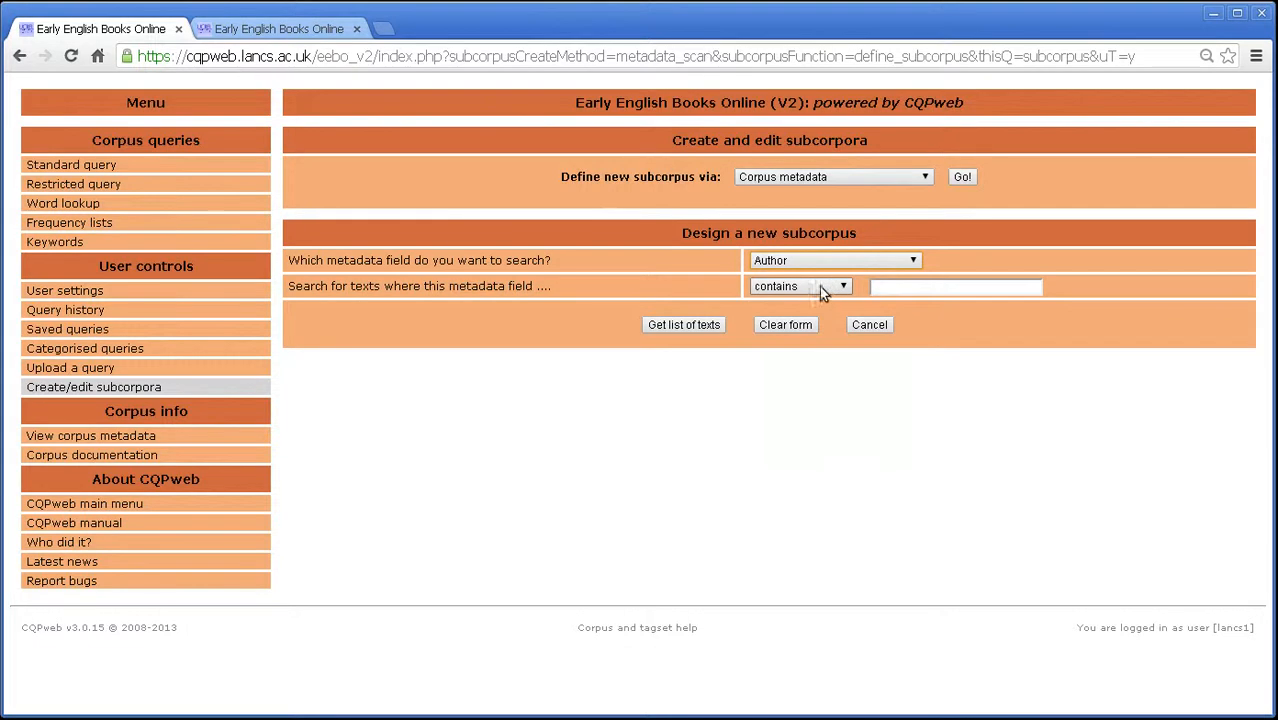
pyautogui.click(858, 256)
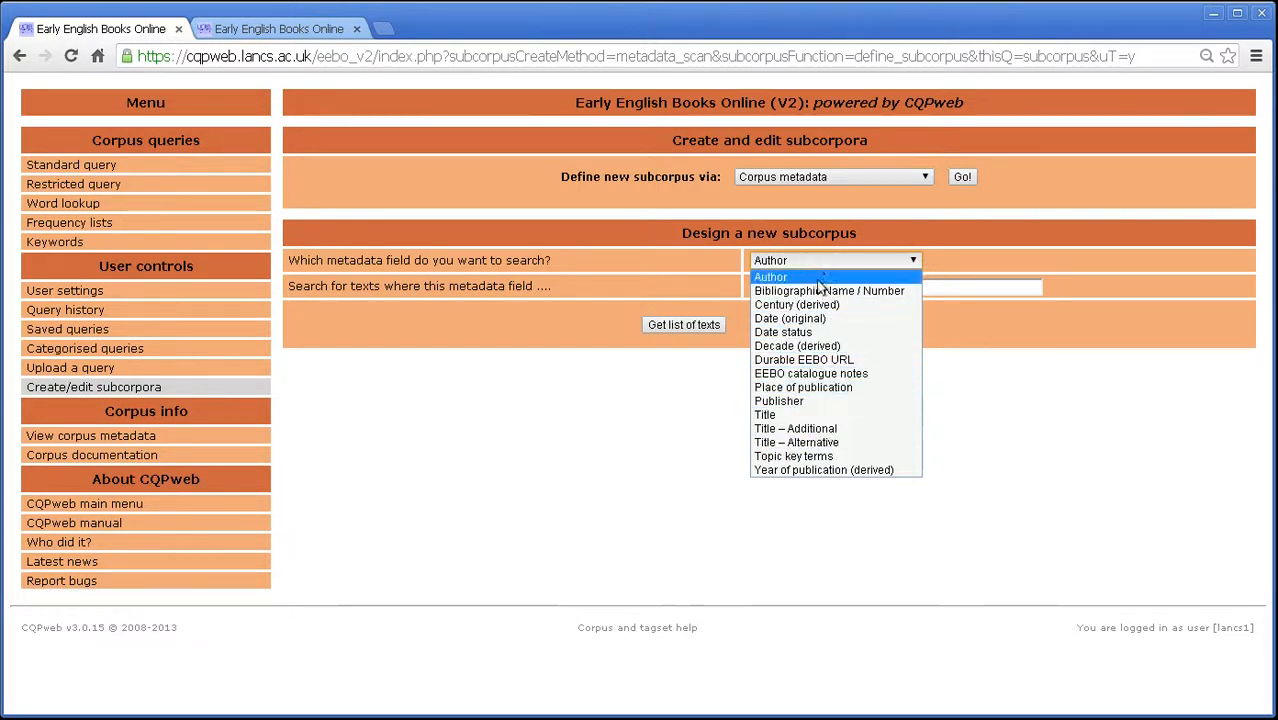
pyautogui.click(895, 278)
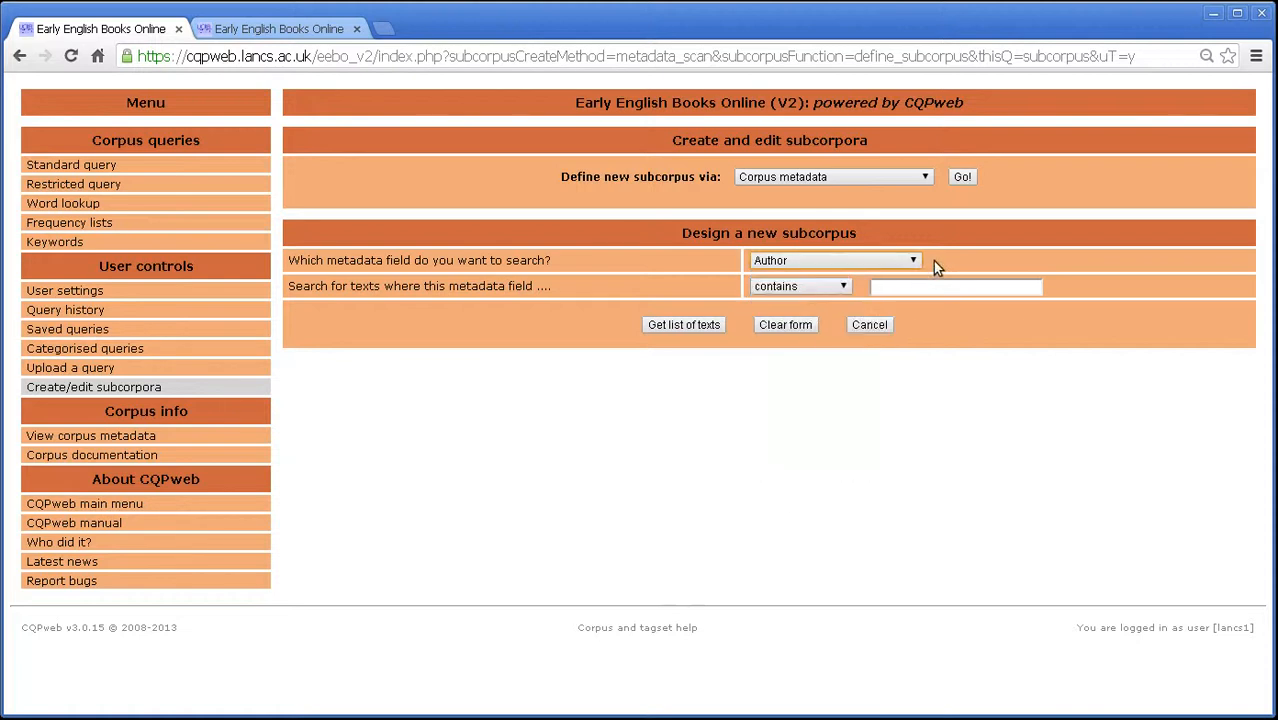
# Step: Get the list of texts where the Topic key terms metadata field contains "medicine"
pyautogui.click(853, 261)
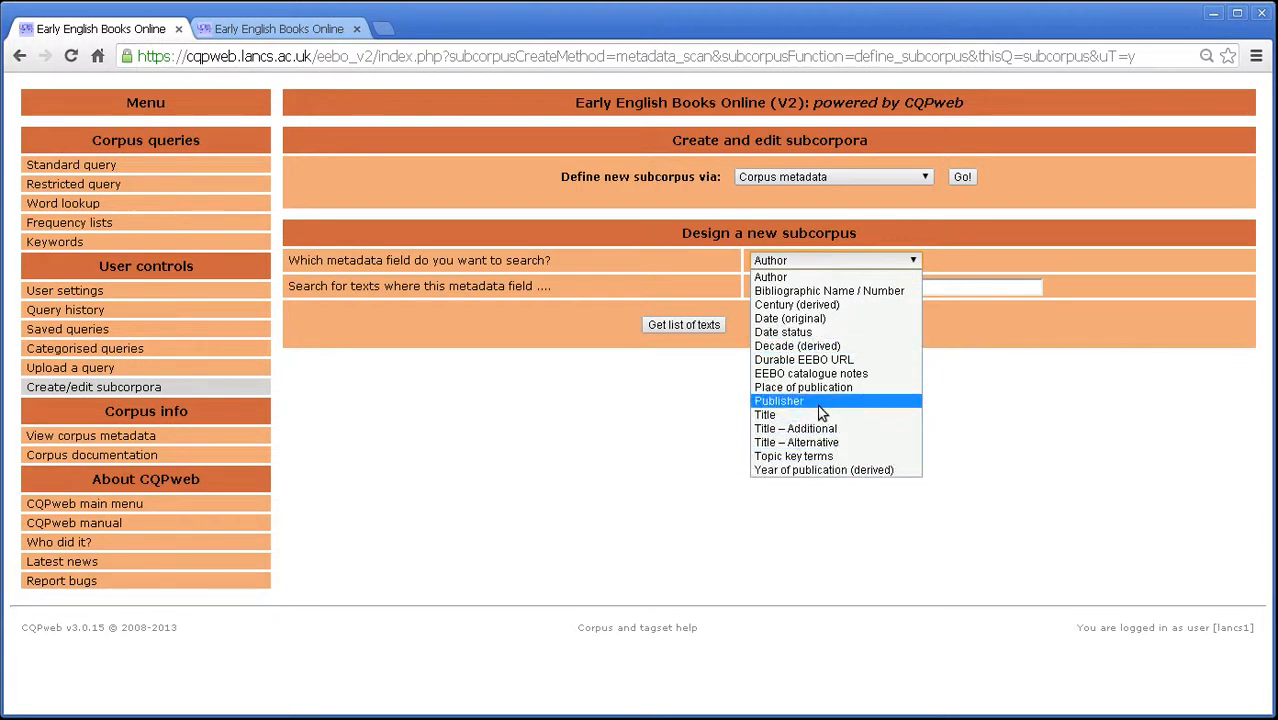
pyautogui.click(792, 457)
pyautogui.click(878, 286)
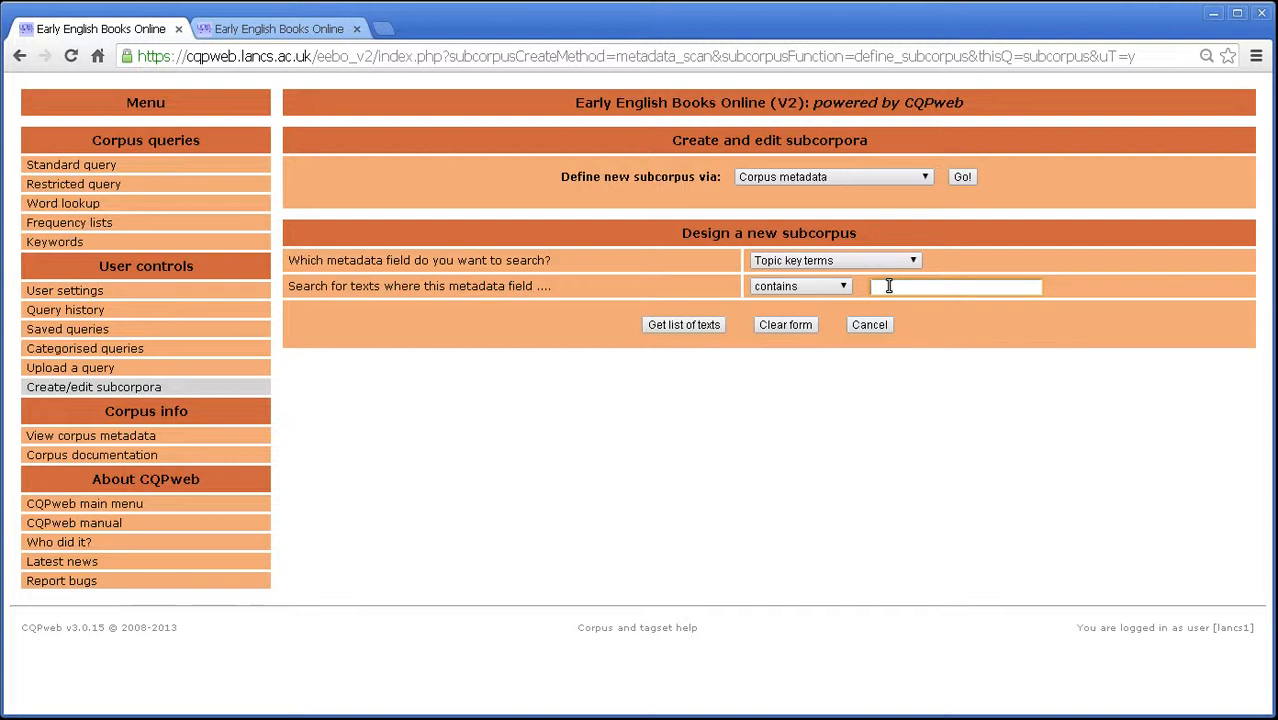
pyautogui.write('mele')
pyautogui.press('Left')
pyautogui.press('Left')
pyautogui.press('Left')
pyautogui.press('Left')
pyautogui.press('BackSpace')
pyautogui.write('i')
pyautogui.click(684, 325)
pyautogui.click(667, 326)
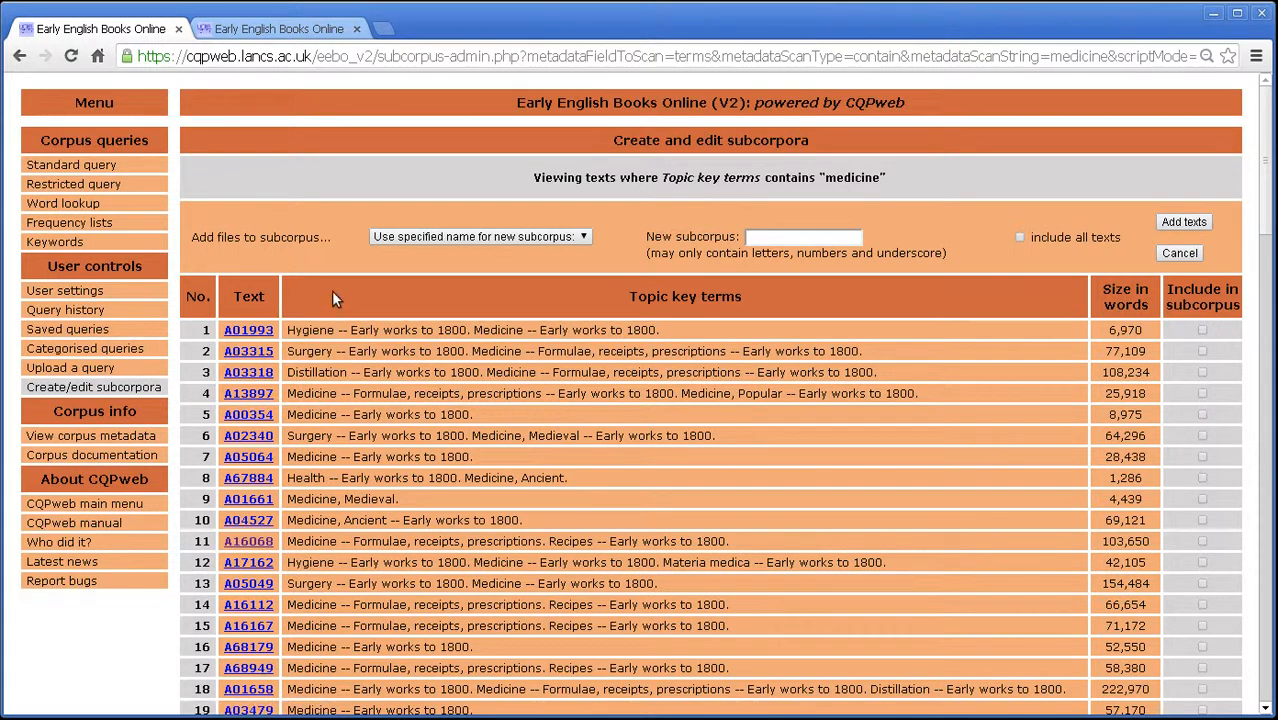
# Step: Look through the whole list of medicine texts and examine their topic key terms
pyautogui.scroll(-1, 340, 293)
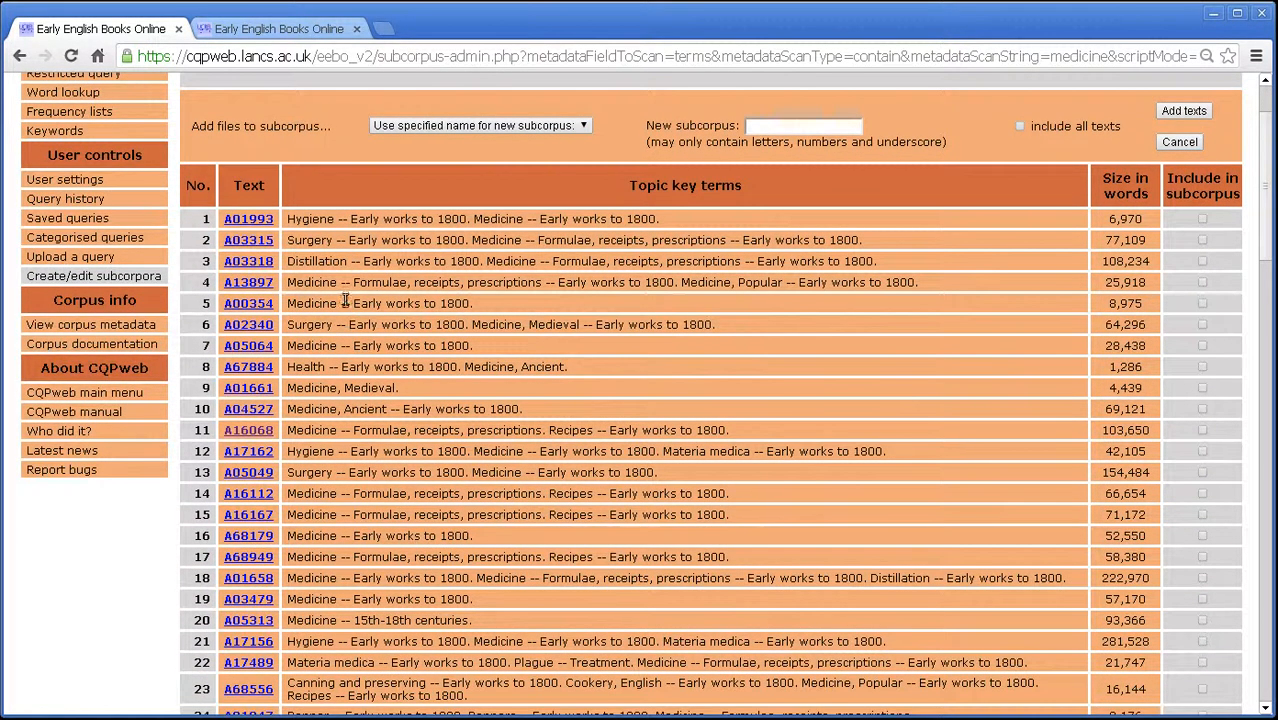
pyautogui.middleClick(354, 279)
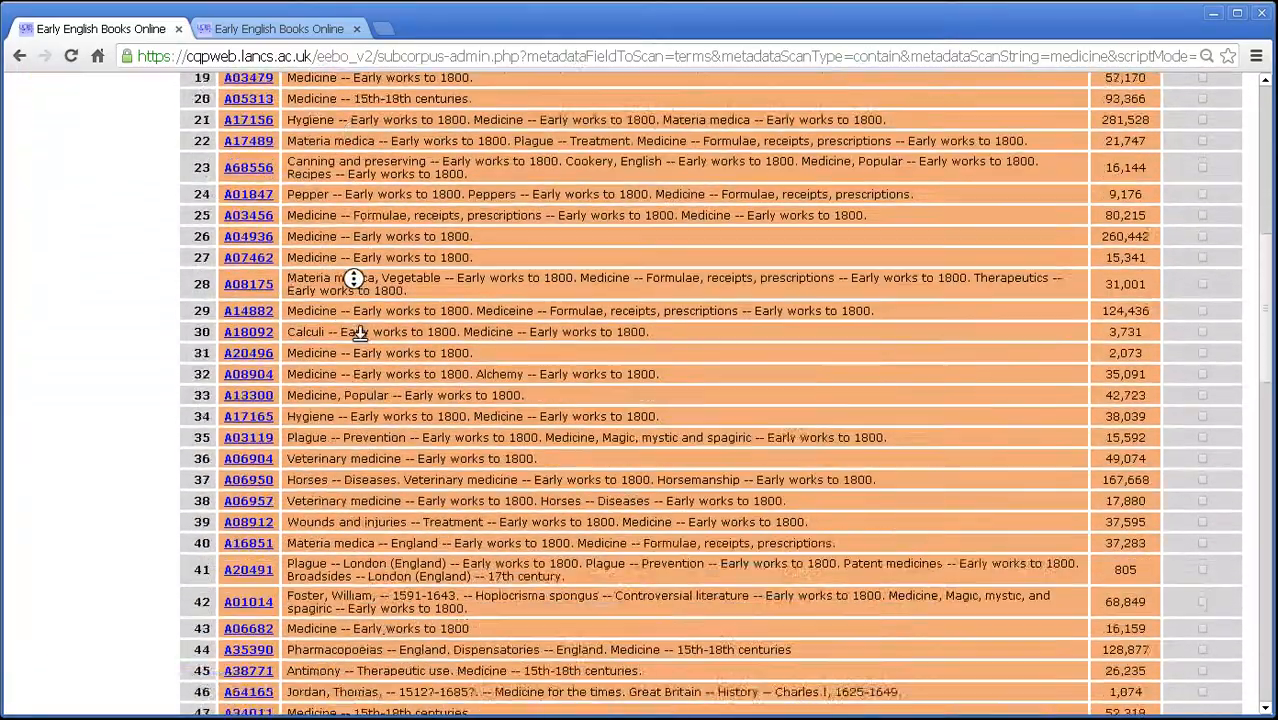
pyautogui.middleClick(360, 332)
pyautogui.middleClick(375, 267)
pyautogui.middleClick(370, 311)
pyautogui.middleClick(388, 260)
pyautogui.middleClick(387, 298)
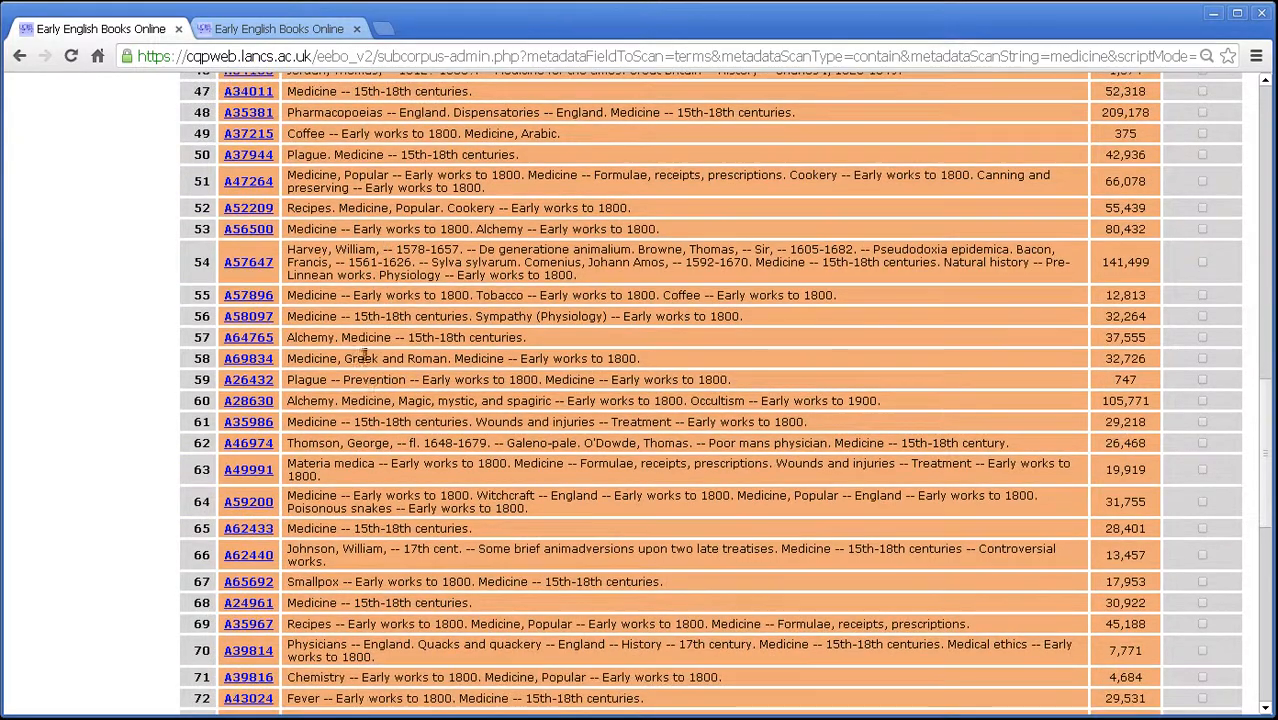
pyautogui.doubleClick(322, 318)
pyautogui.middleClick(379, 397)
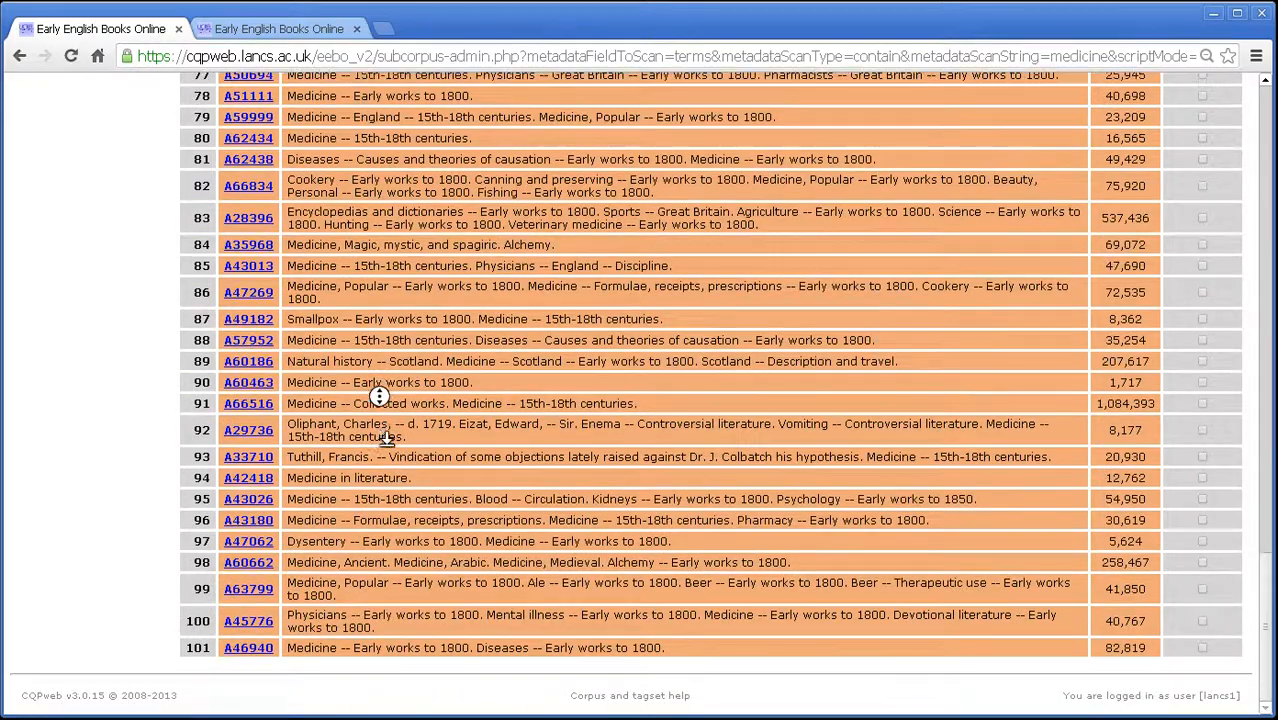
pyautogui.middleClick(386, 437)
pyautogui.middleClick(386, 573)
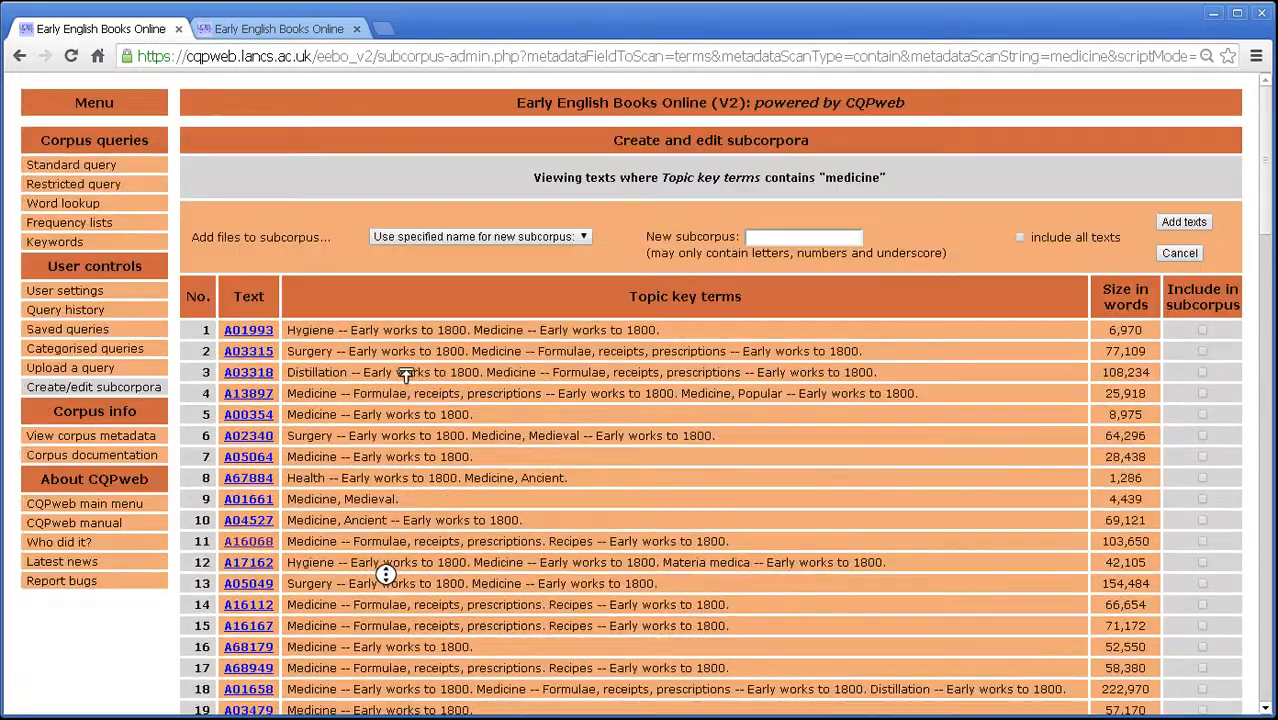
pyautogui.middleClick(405, 374)
# Step: Add all the listed medicine texts to a new subcorpus named medical
pyautogui.click(1020, 238)
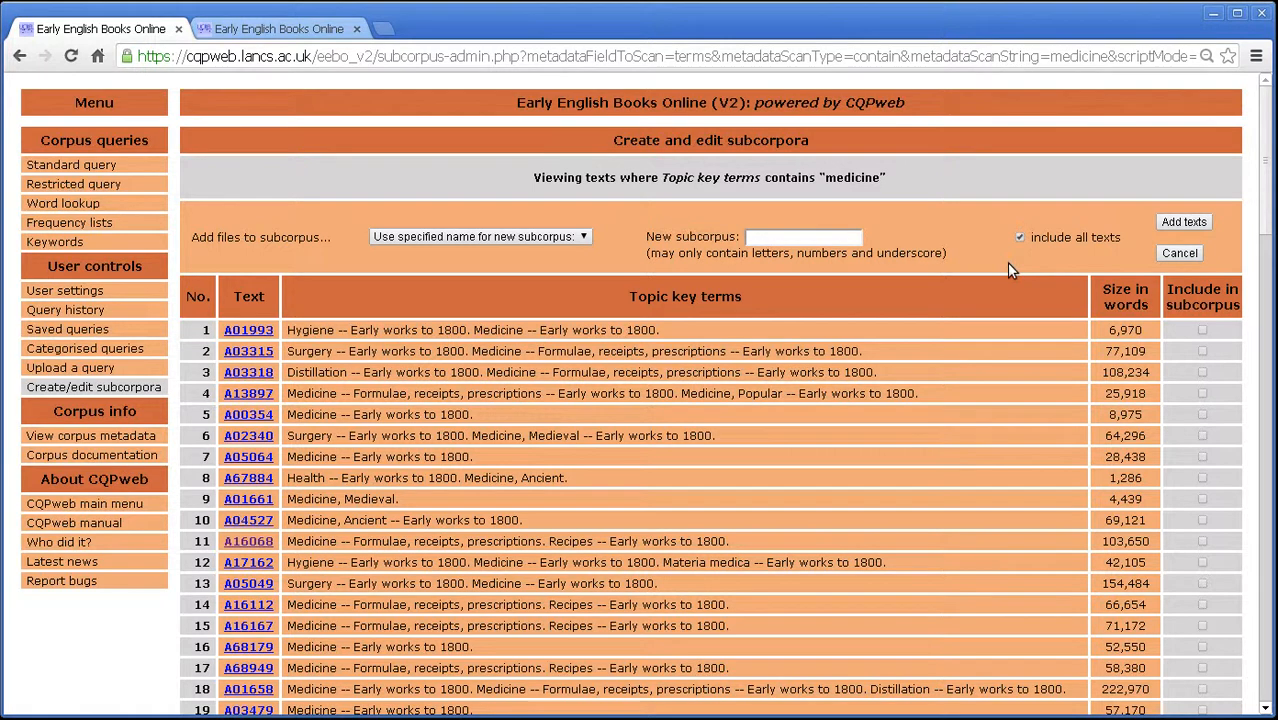
pyautogui.click(825, 234)
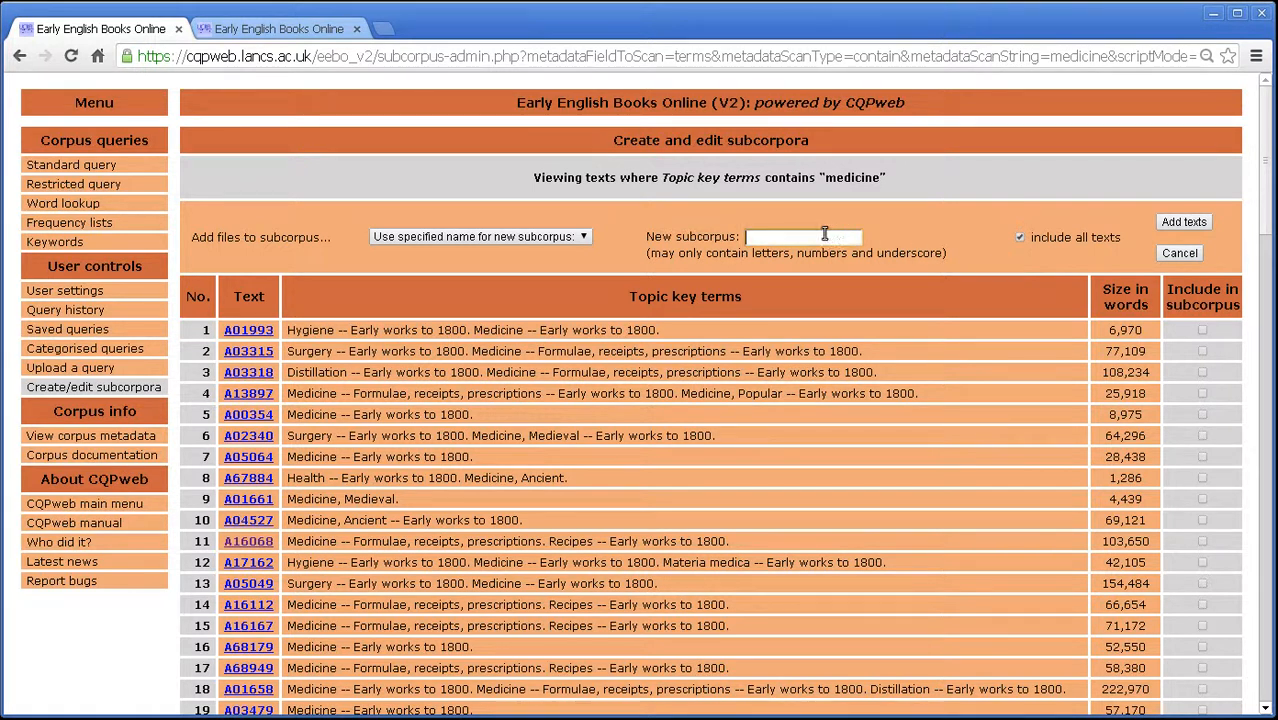
pyautogui.click(573, 237)
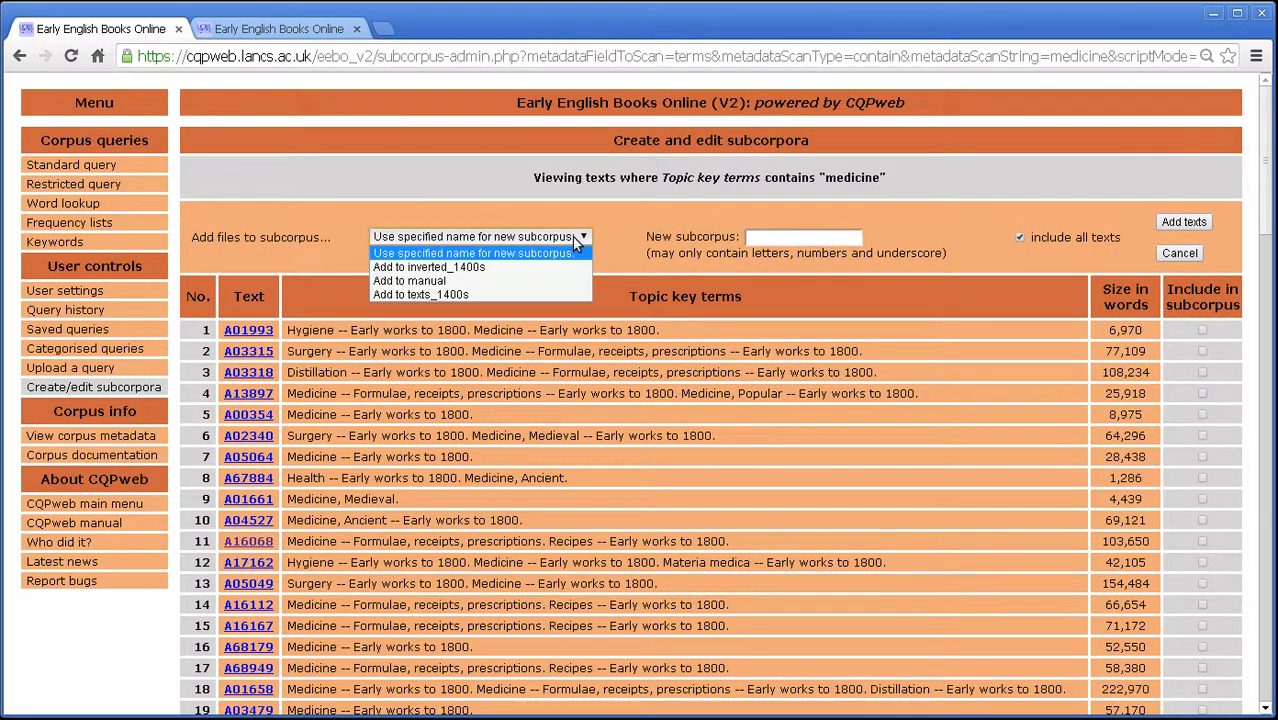
pyautogui.click(462, 253)
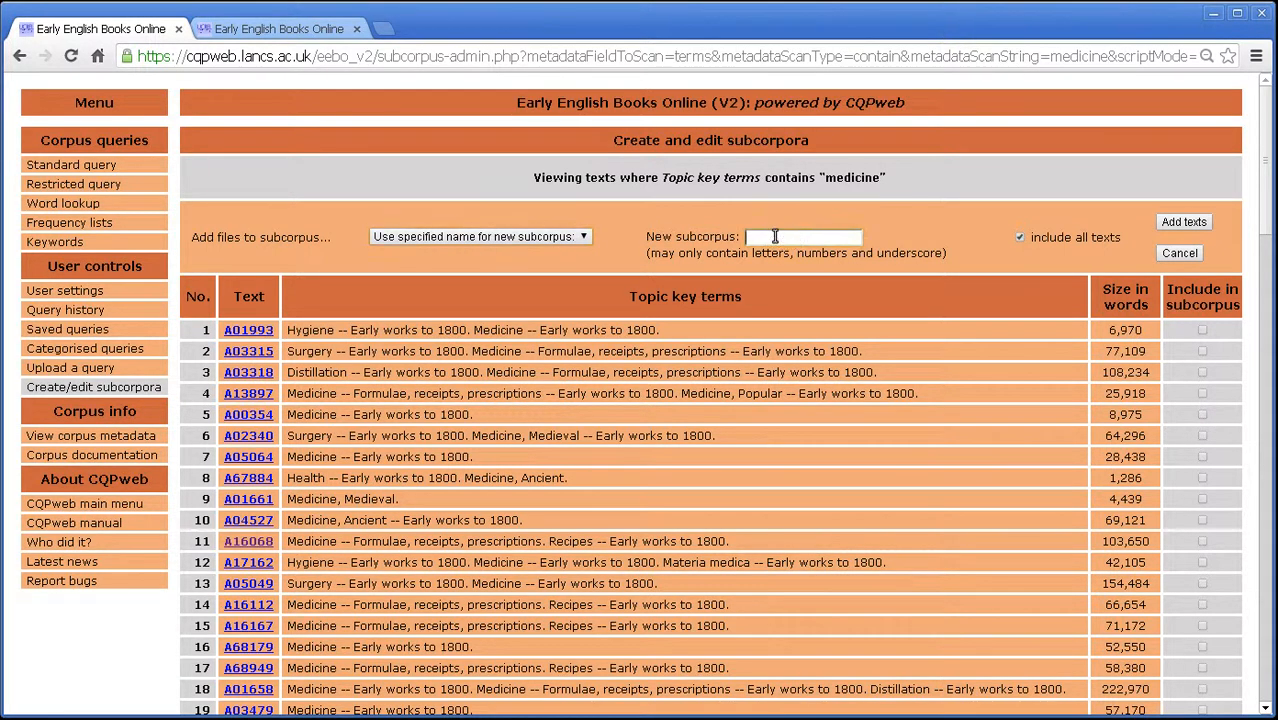
pyautogui.click(579, 238)
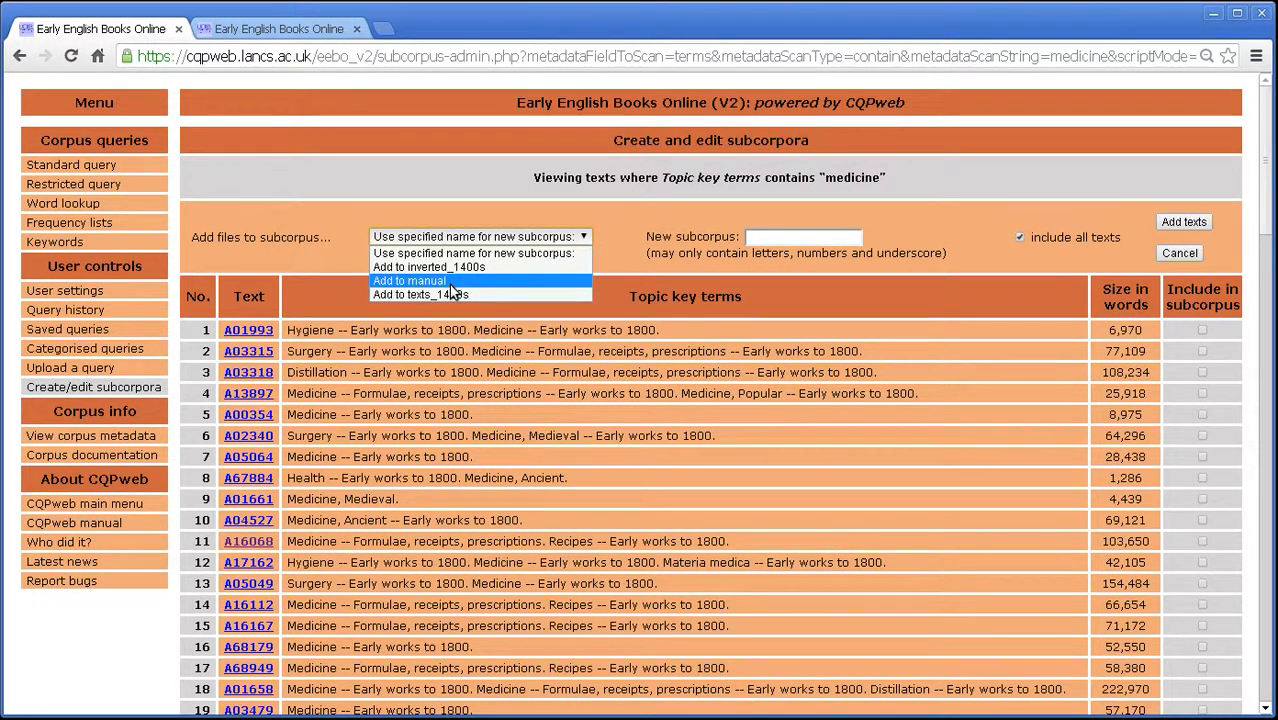
pyautogui.click(737, 350)
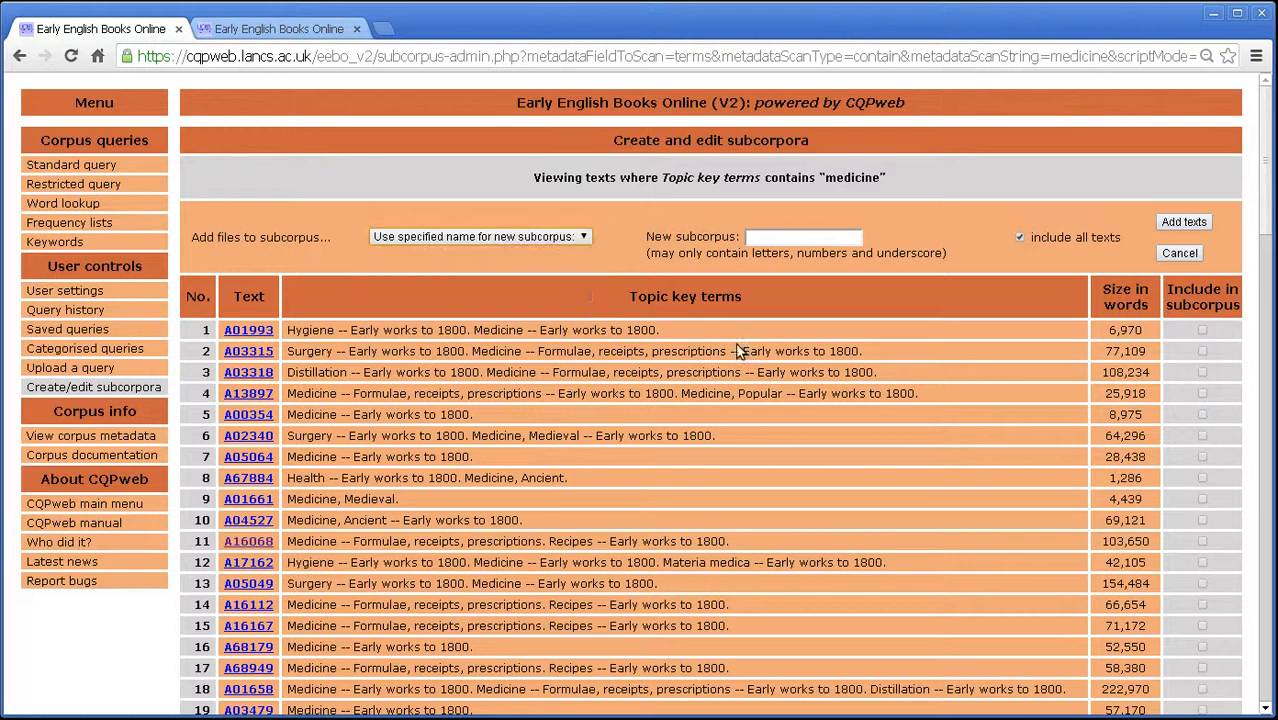
pyautogui.click(781, 239)
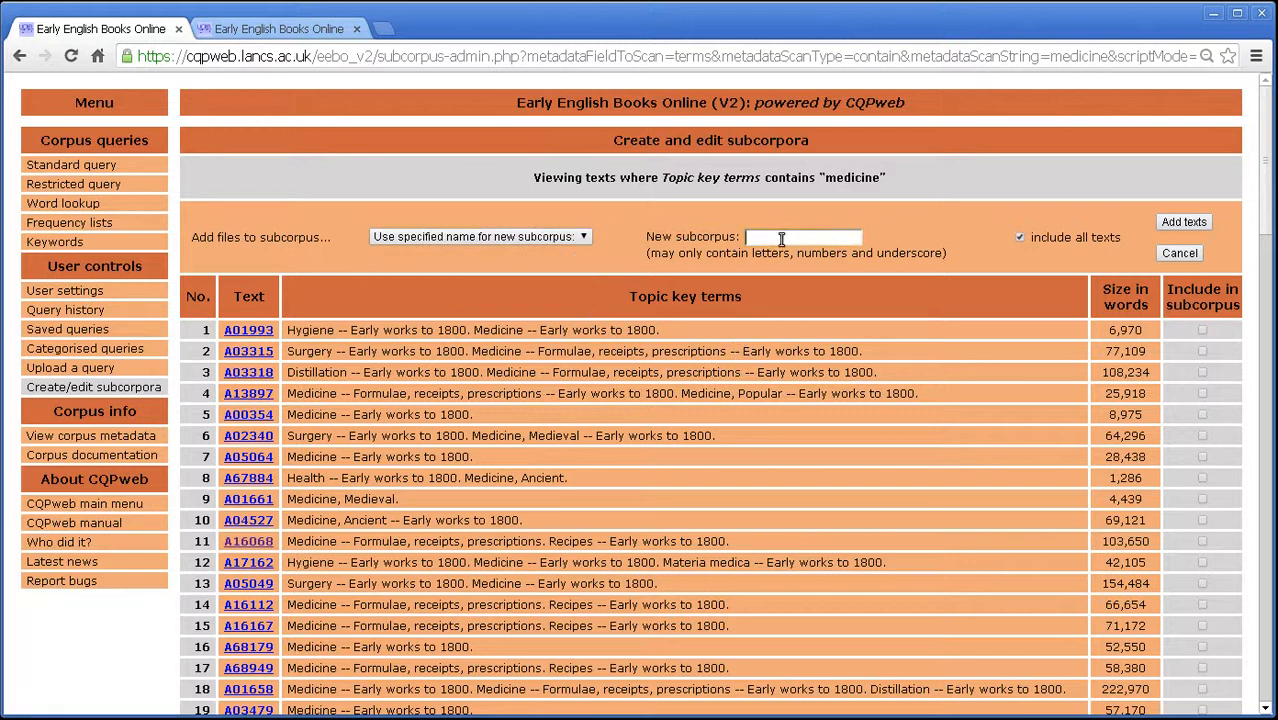
pyautogui.write('medical')
pyautogui.click(1161, 224)
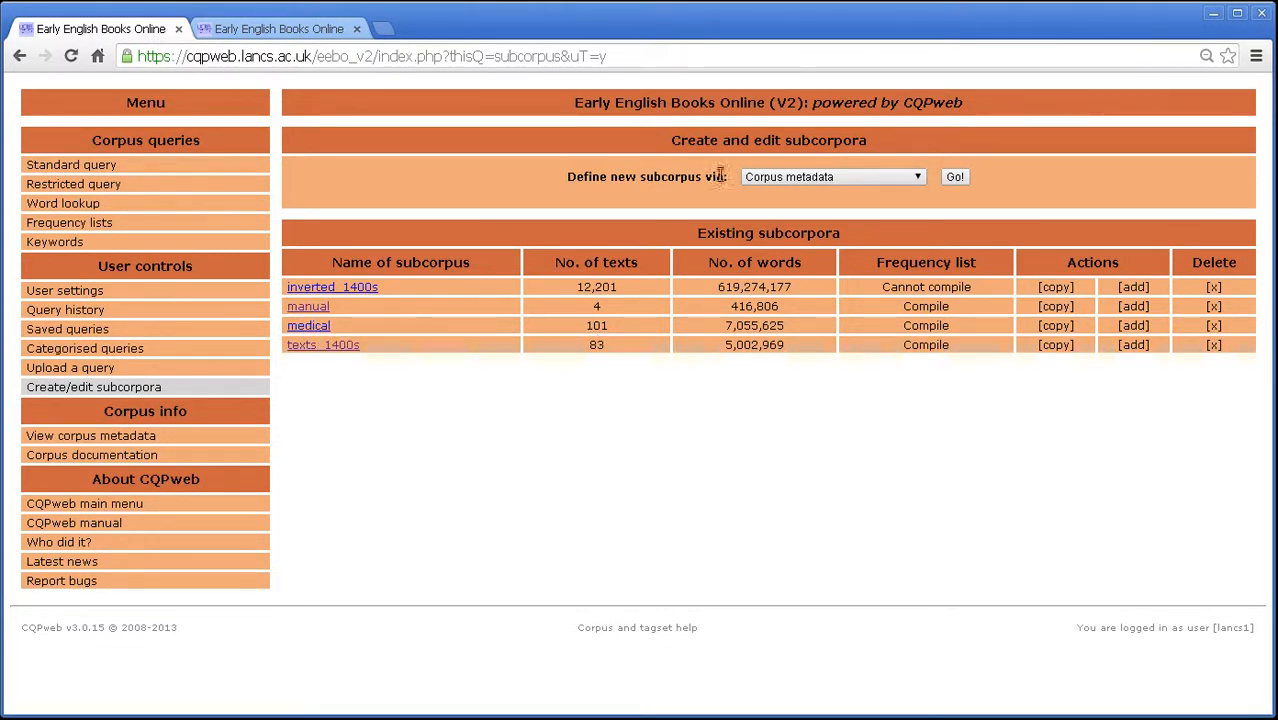
# Step: Define a new subcorpus via Scan text metadata and get the list of texts whose Author field contains "Churchyard"
pyautogui.click(780, 176)
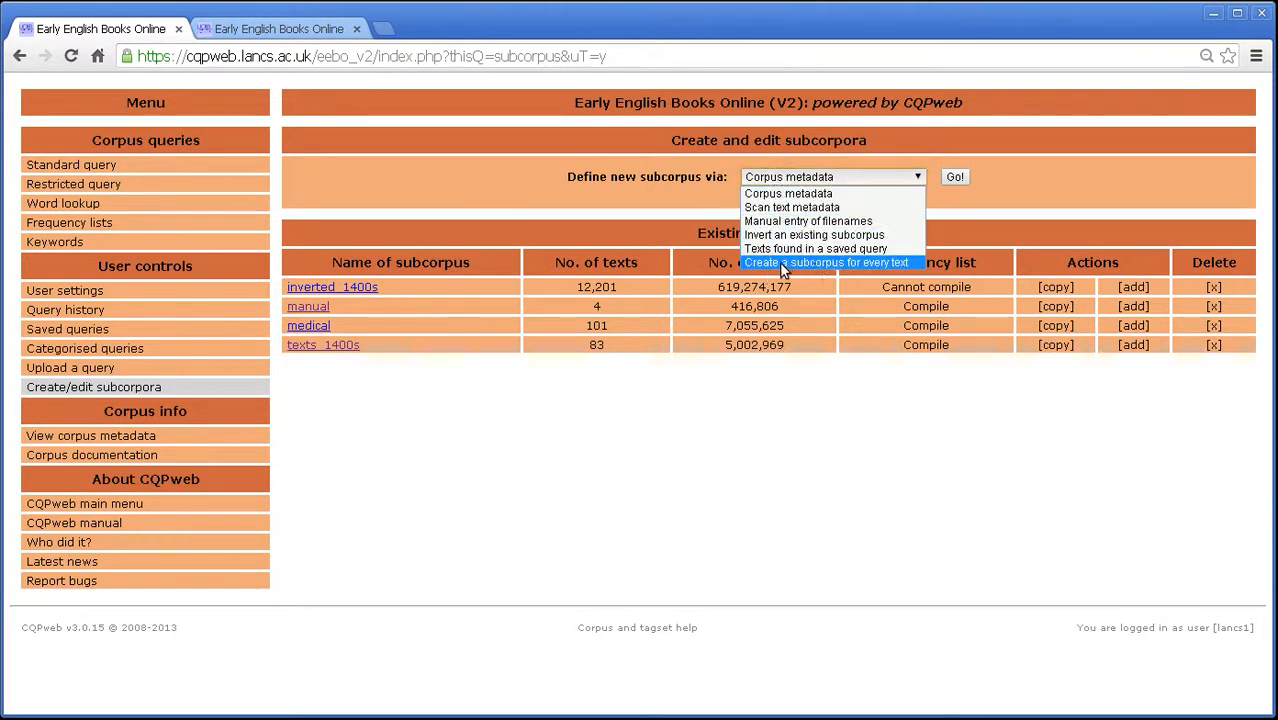
pyautogui.click(816, 209)
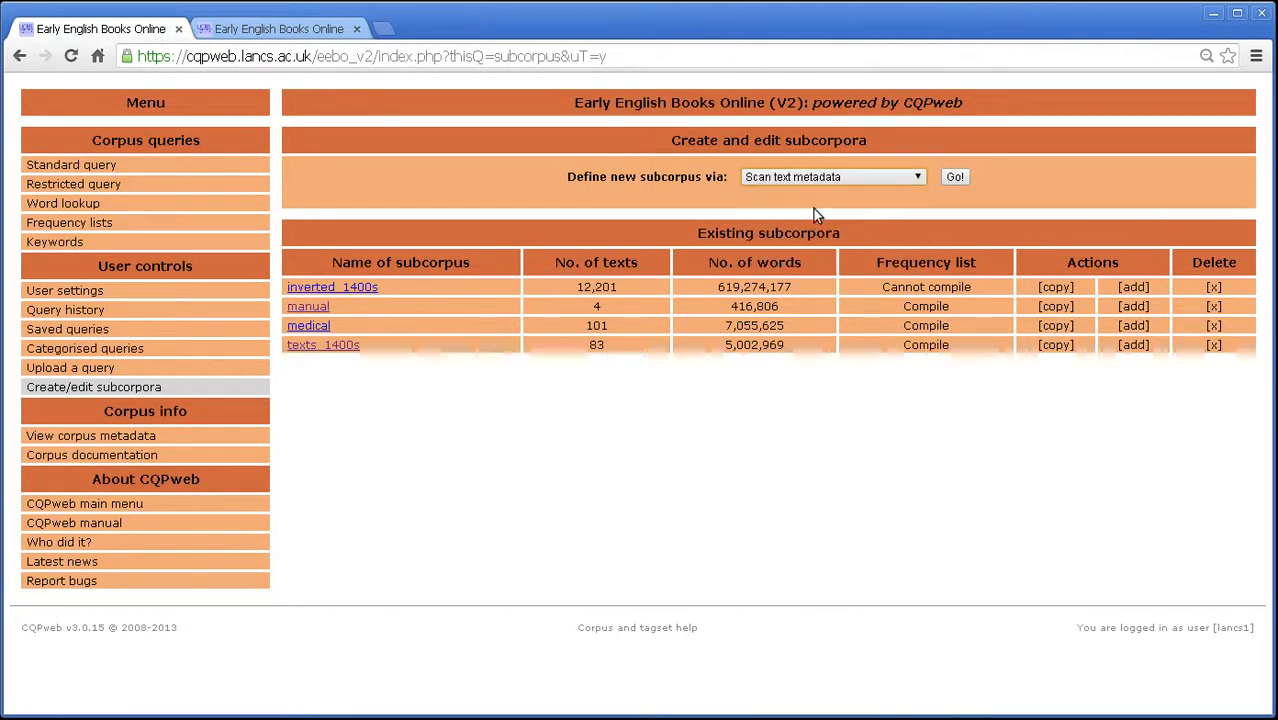
pyautogui.click(957, 177)
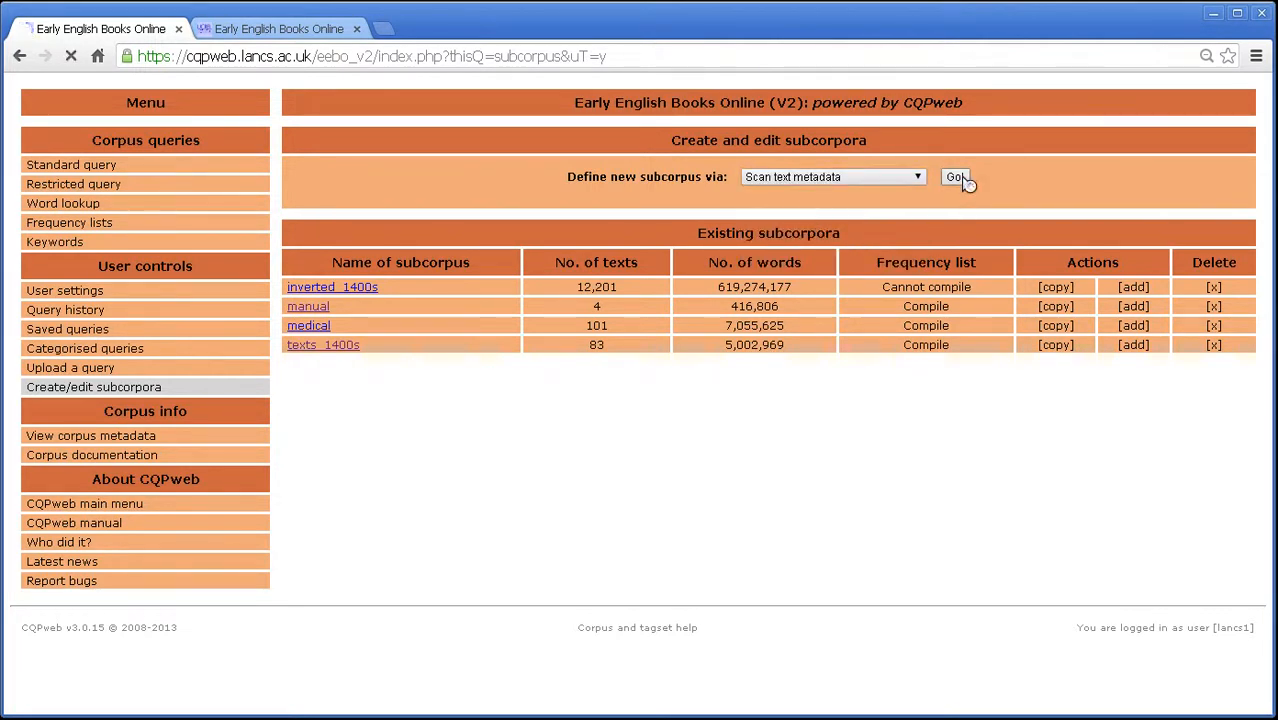
pyautogui.click(809, 263)
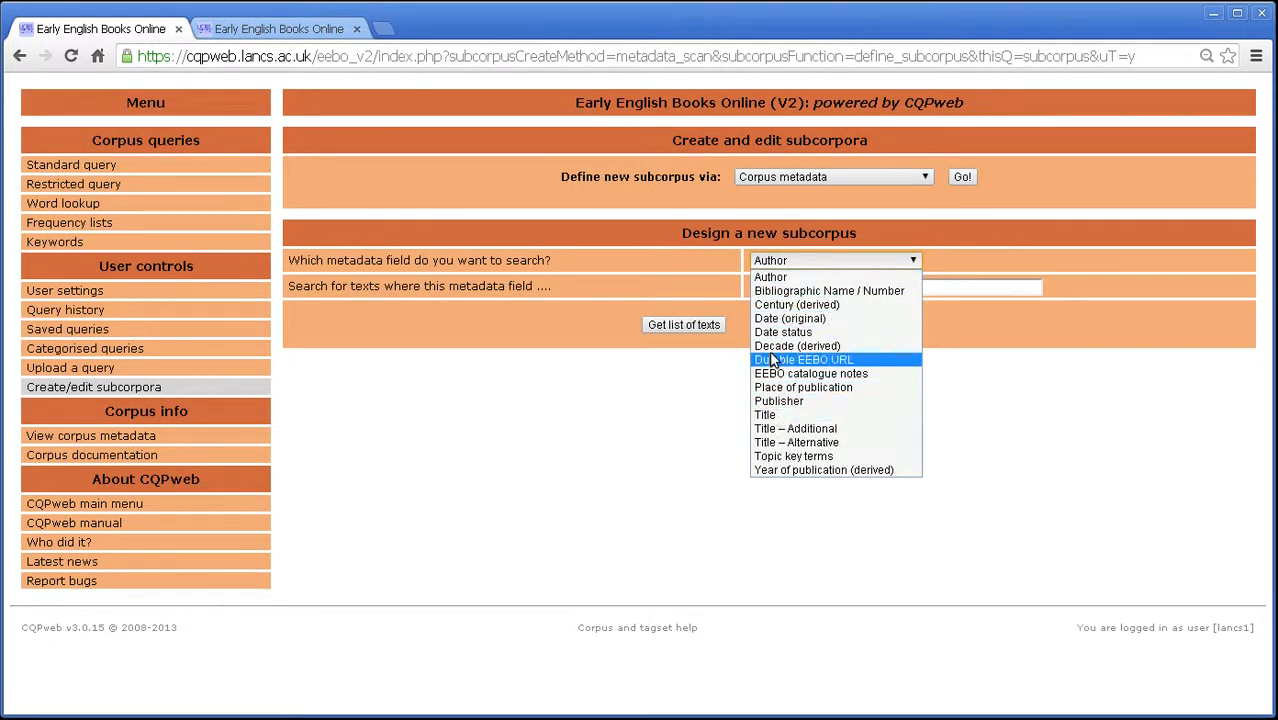
pyautogui.click(795, 277)
pyautogui.click(888, 286)
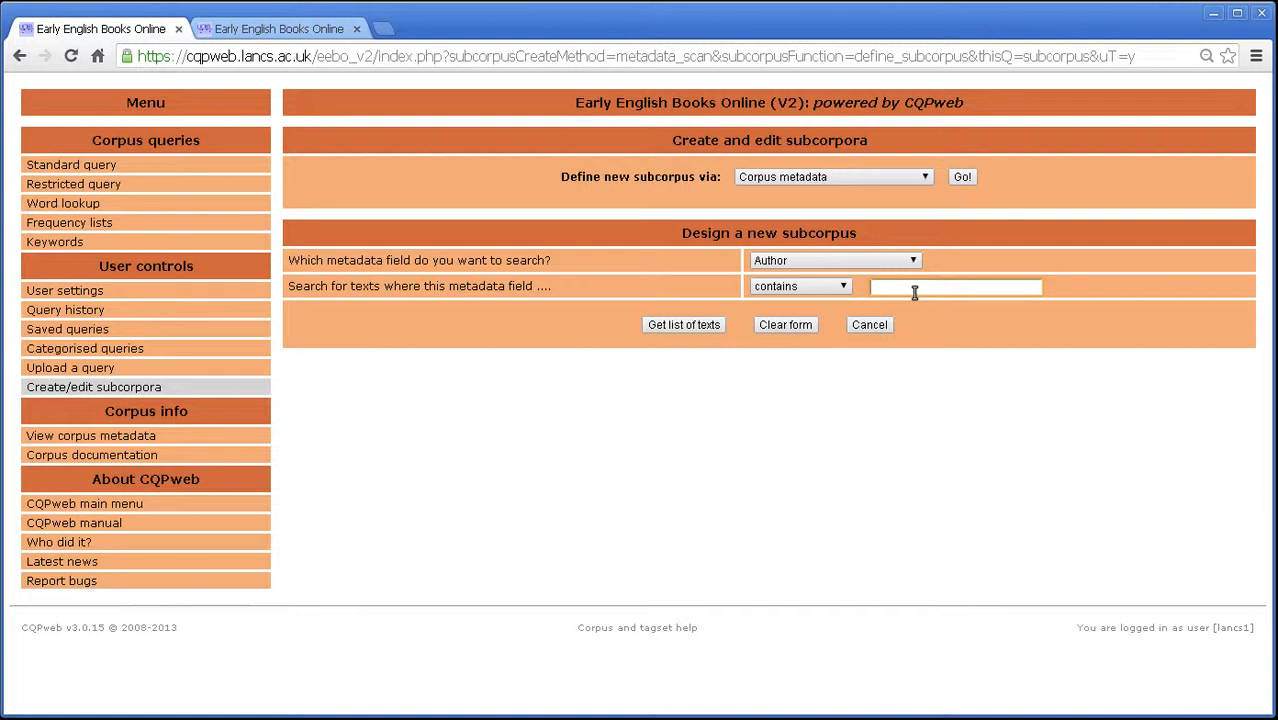
pyautogui.write('urchyard')
pyautogui.click(683, 325)
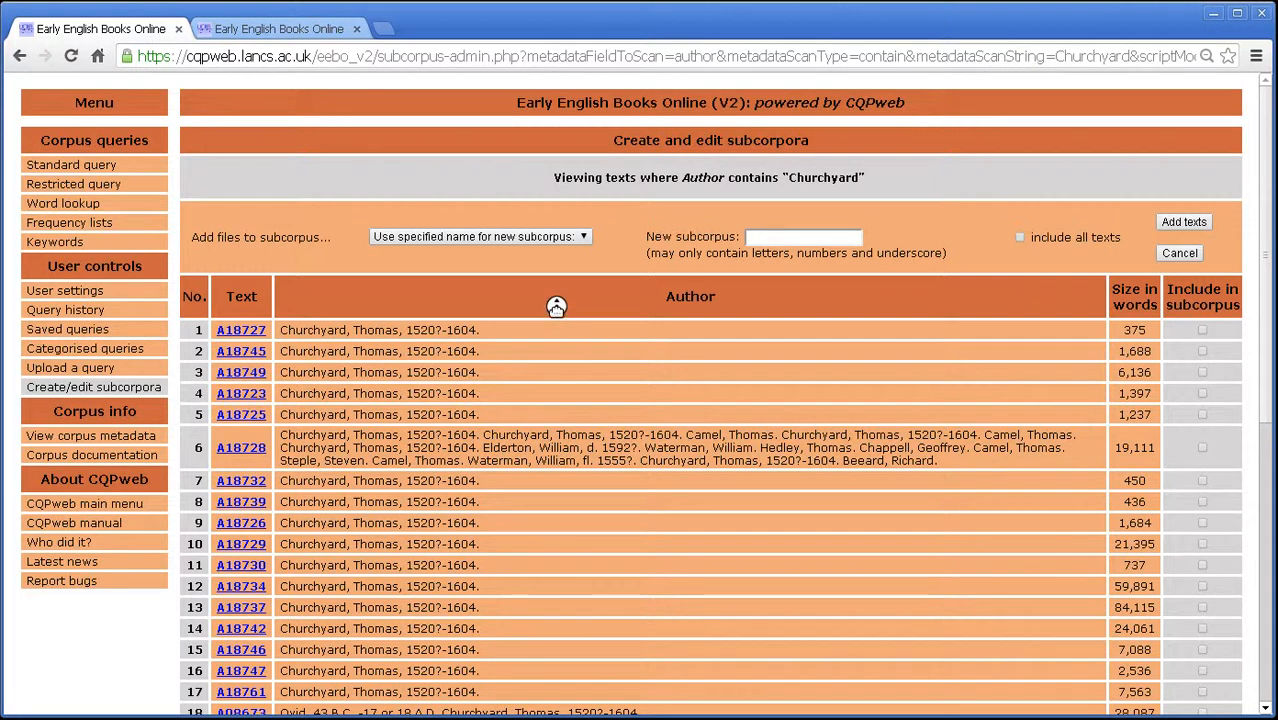
# Step: Look through the whole list of Churchyard texts and examine which ones name additional authors
pyautogui.scroll(-1, 556, 318)
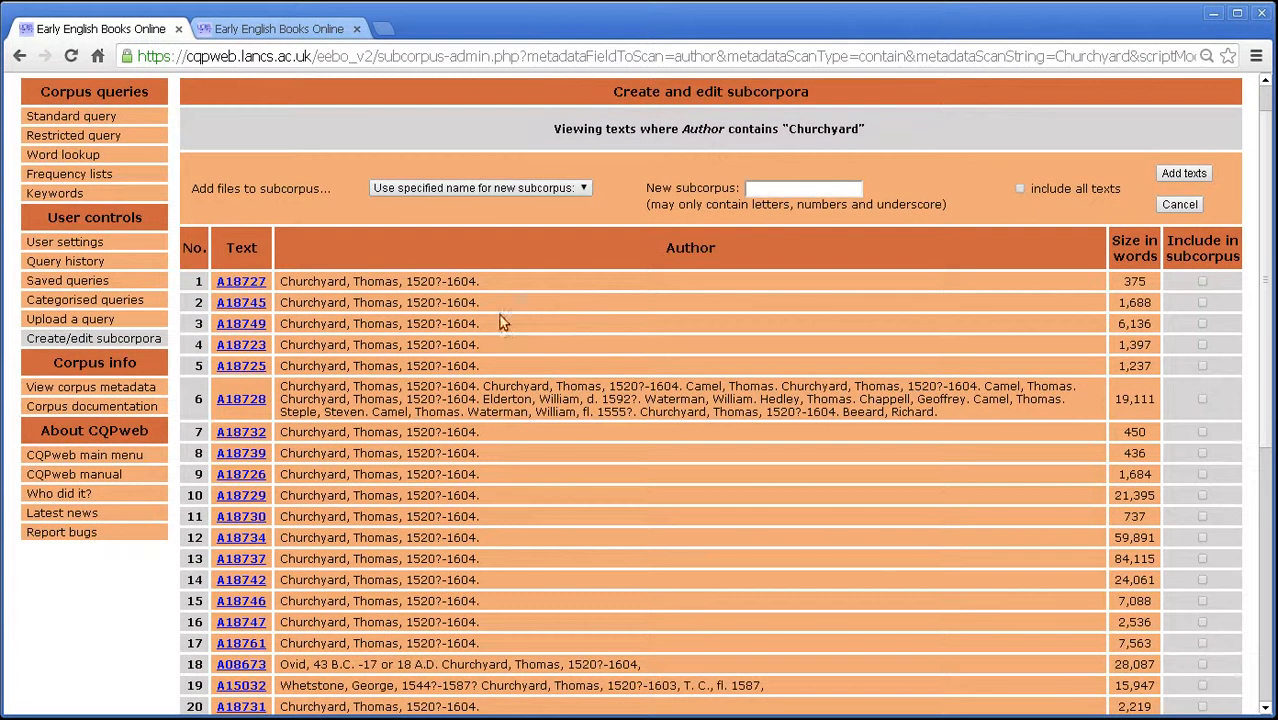
pyautogui.doubleClick(673, 244)
pyautogui.doubleClick(330, 282)
pyautogui.click(328, 302)
pyautogui.scroll(-3, 554, 305)
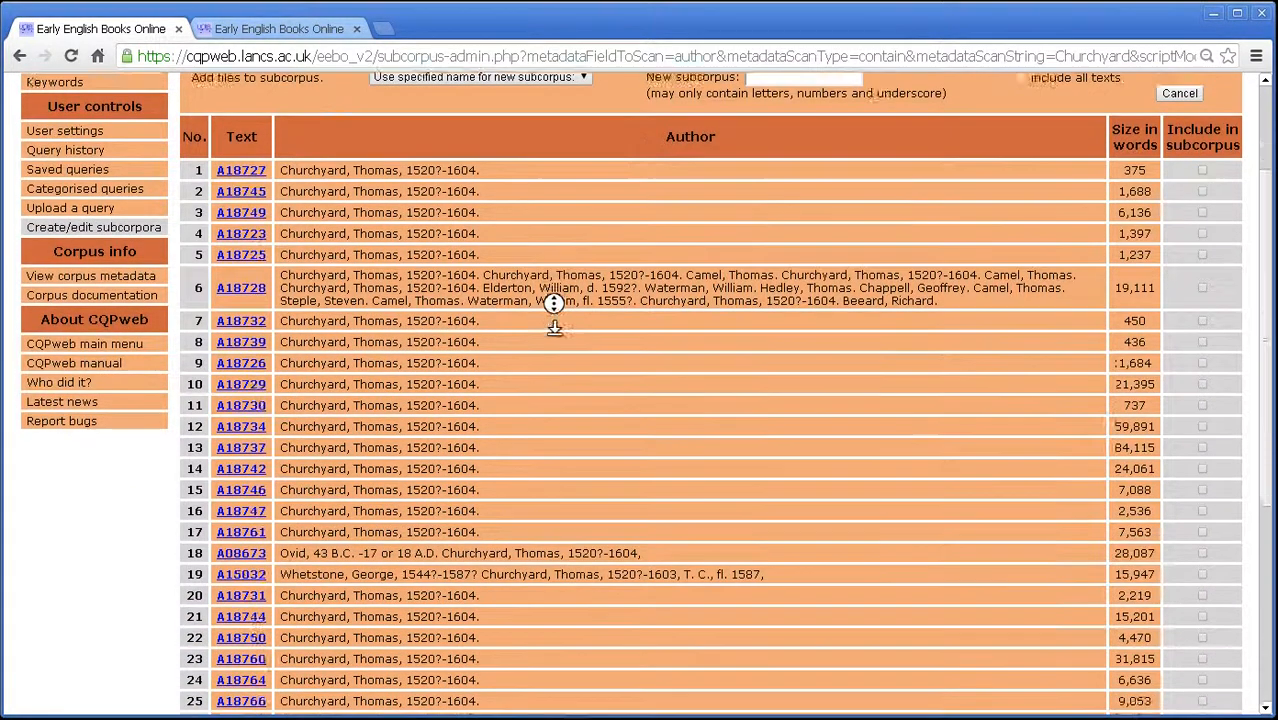
pyautogui.scroll(-5, 622, 368)
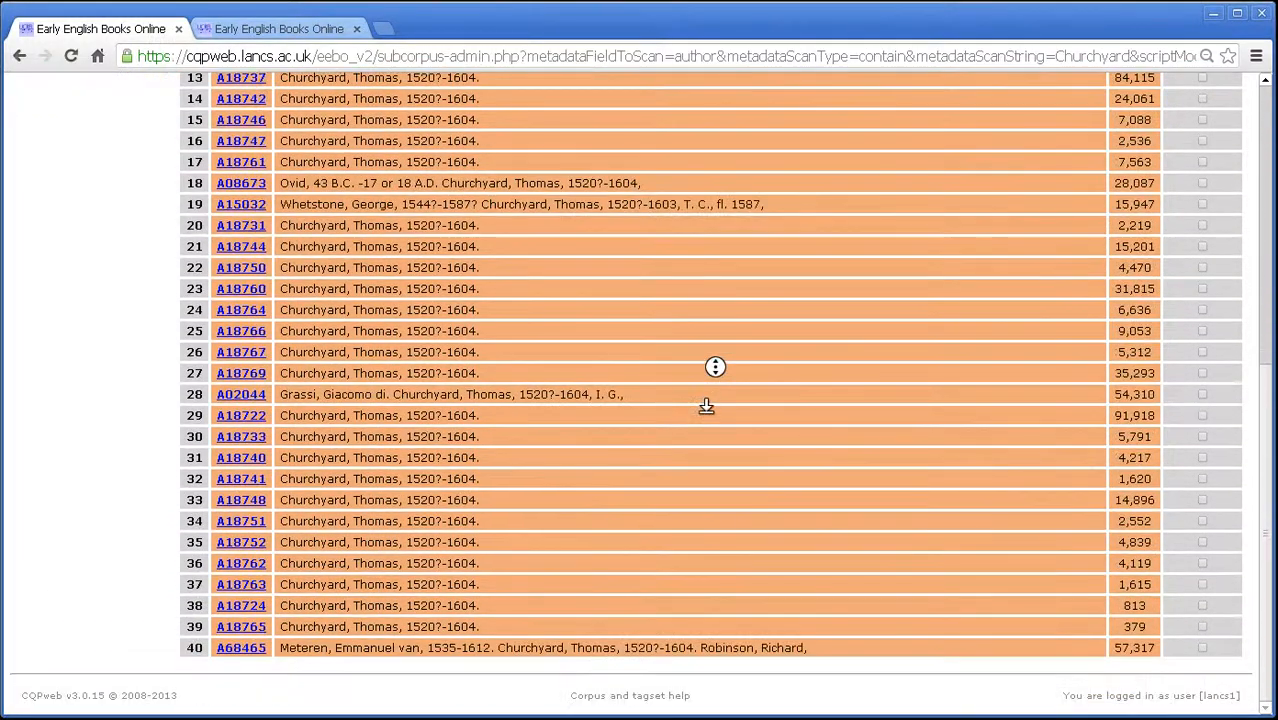
pyautogui.middleClick(706, 406)
pyautogui.scroll(5, 834, 558)
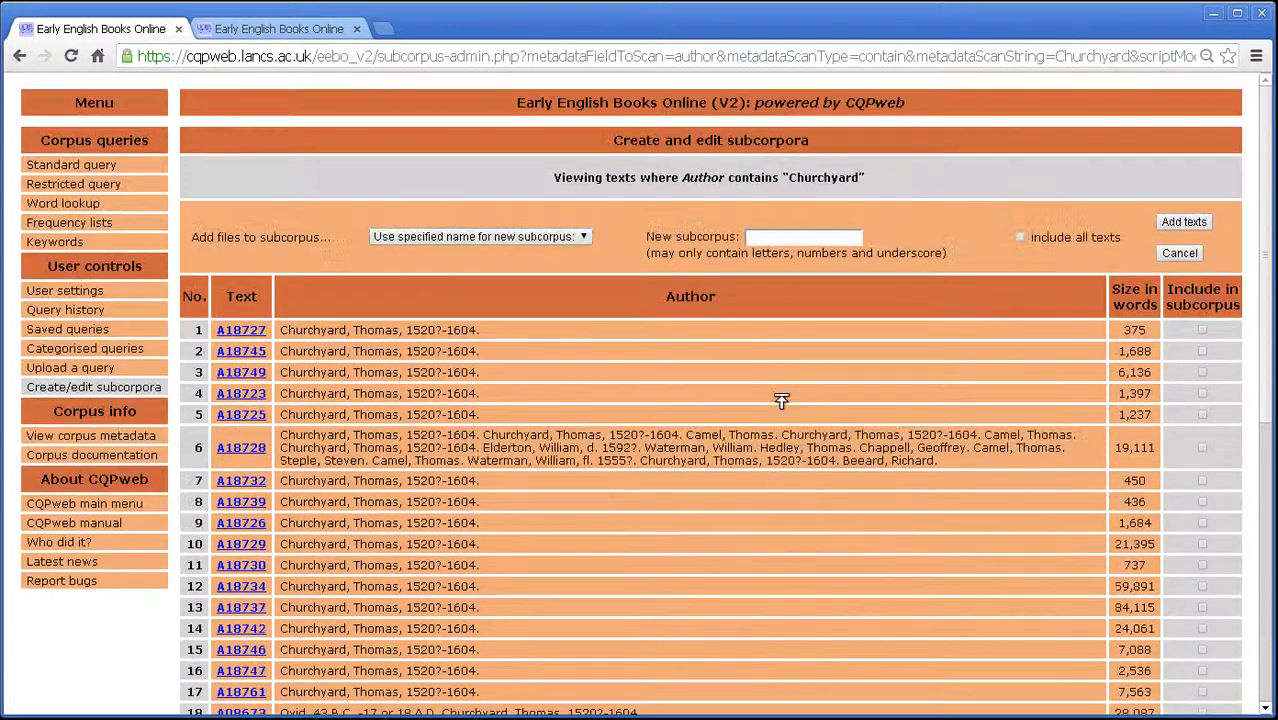
# Step: Mark every text with Churchyard as sole author for inclusion, leaving out the multi-author texts 6, 18, 19, 28 and 40
pyautogui.click(1202, 373)
pyautogui.click(1202, 415)
pyautogui.scroll(-7, 962, 558)
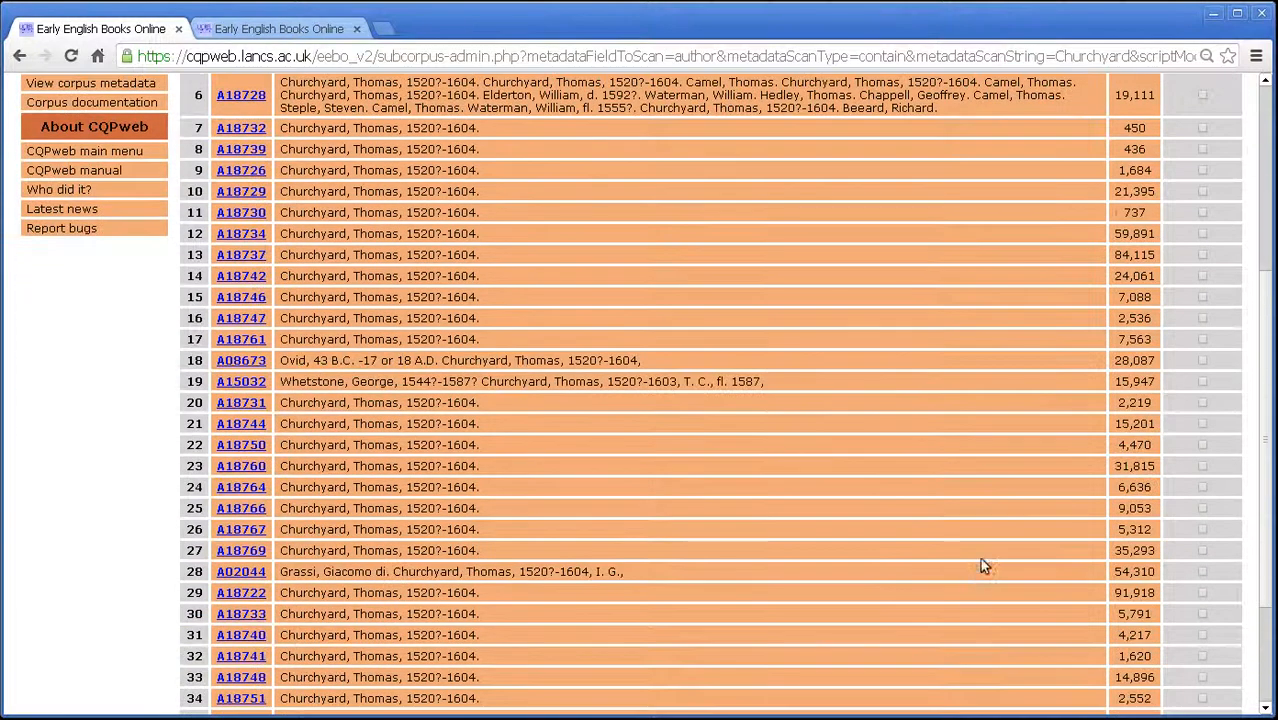
pyautogui.click(1203, 130)
pyautogui.click(1202, 149)
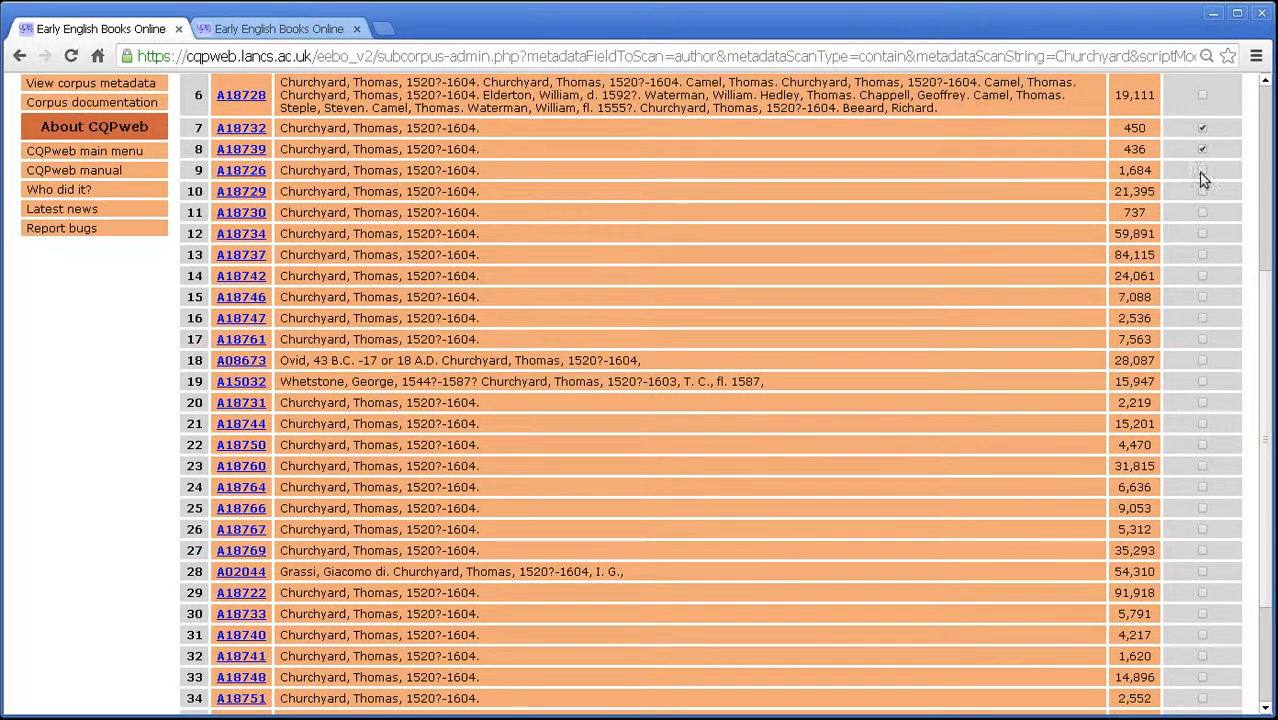
pyautogui.click(1202, 170)
pyautogui.click(1202, 191)
pyautogui.click(1202, 212)
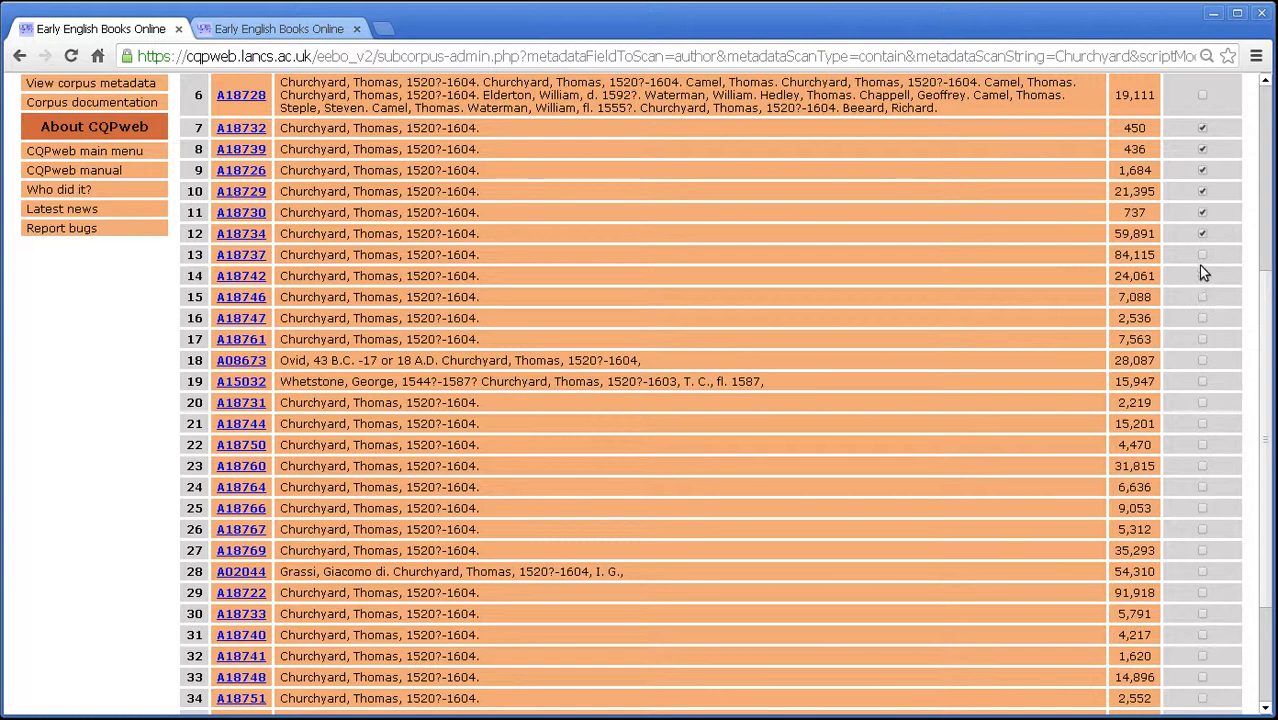
pyautogui.click(1202, 298)
pyautogui.click(1203, 317)
pyautogui.click(1202, 339)
pyautogui.click(1203, 404)
pyautogui.click(1201, 423)
pyautogui.click(1201, 444)
pyautogui.click(1201, 510)
pyautogui.click(1201, 529)
pyautogui.click(1201, 550)
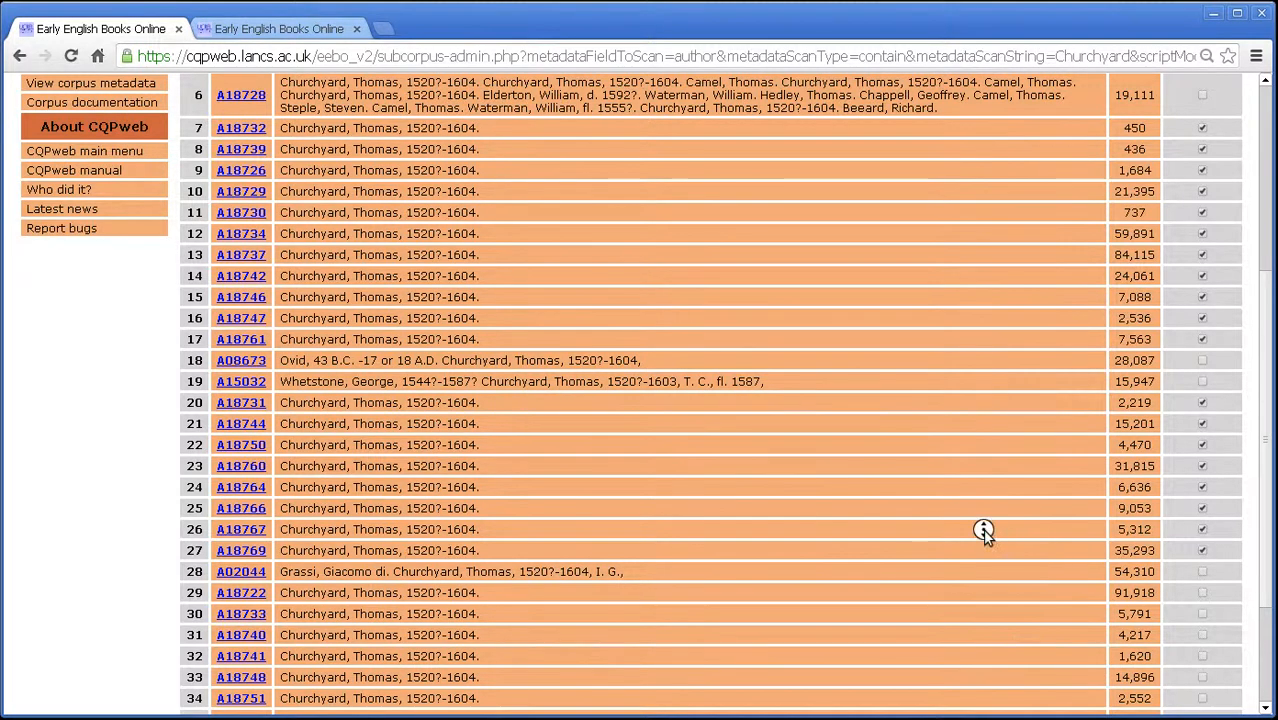
pyautogui.middleClick(983, 529)
pyautogui.middleClick(990, 566)
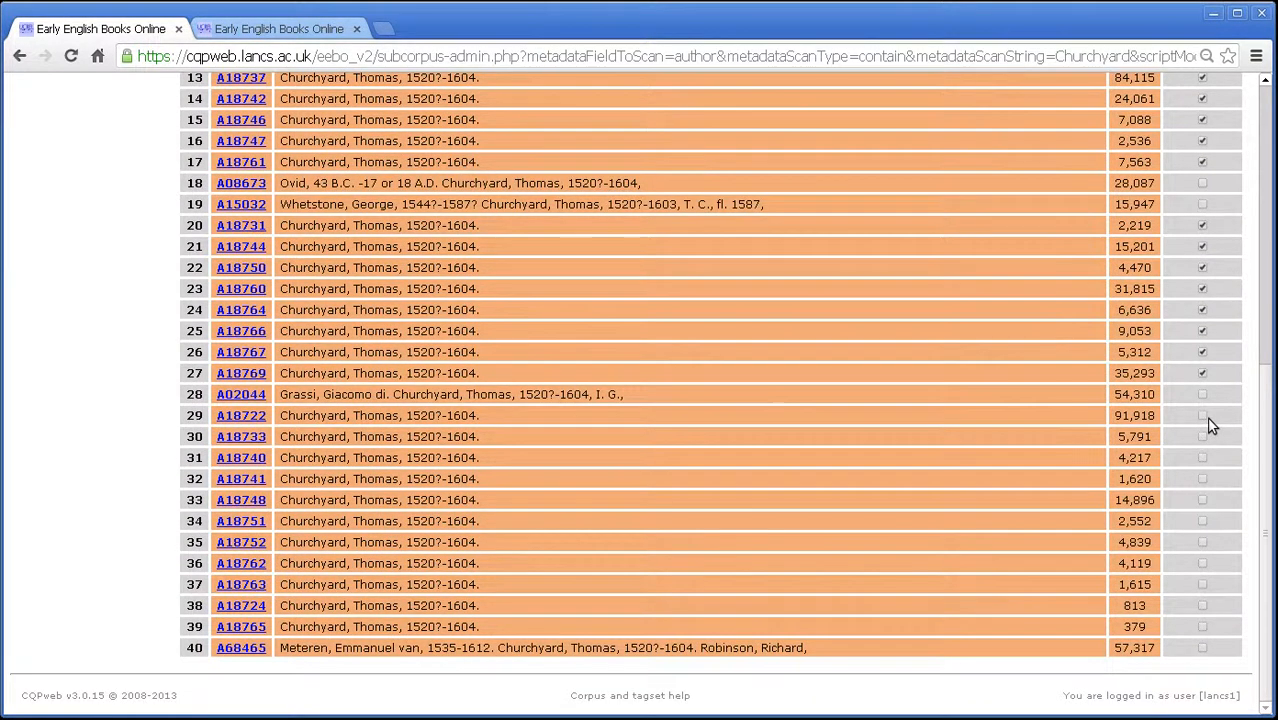
pyautogui.click(1202, 479)
pyautogui.click(1201, 500)
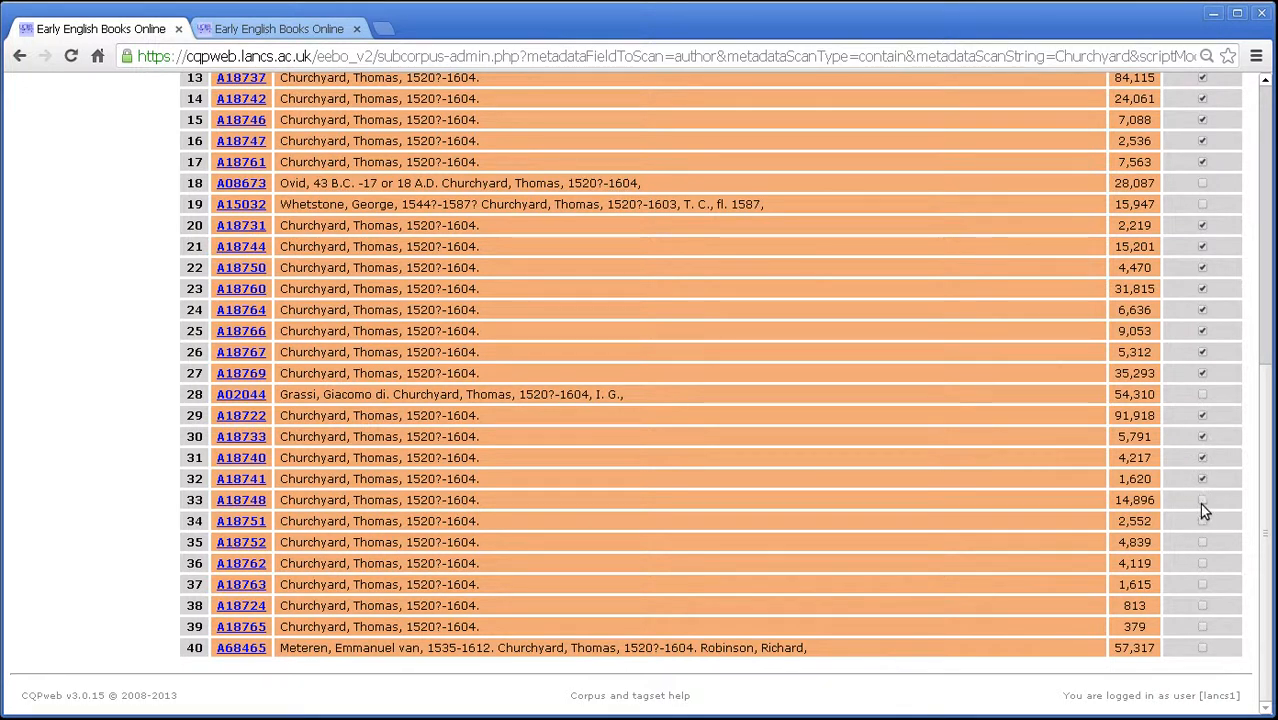
pyautogui.click(1202, 564)
# Step: Add the marked Churchyard texts to a new subcorpus named by_TC
pyautogui.middleClick(1033, 608)
pyautogui.middleClick(1025, 600)
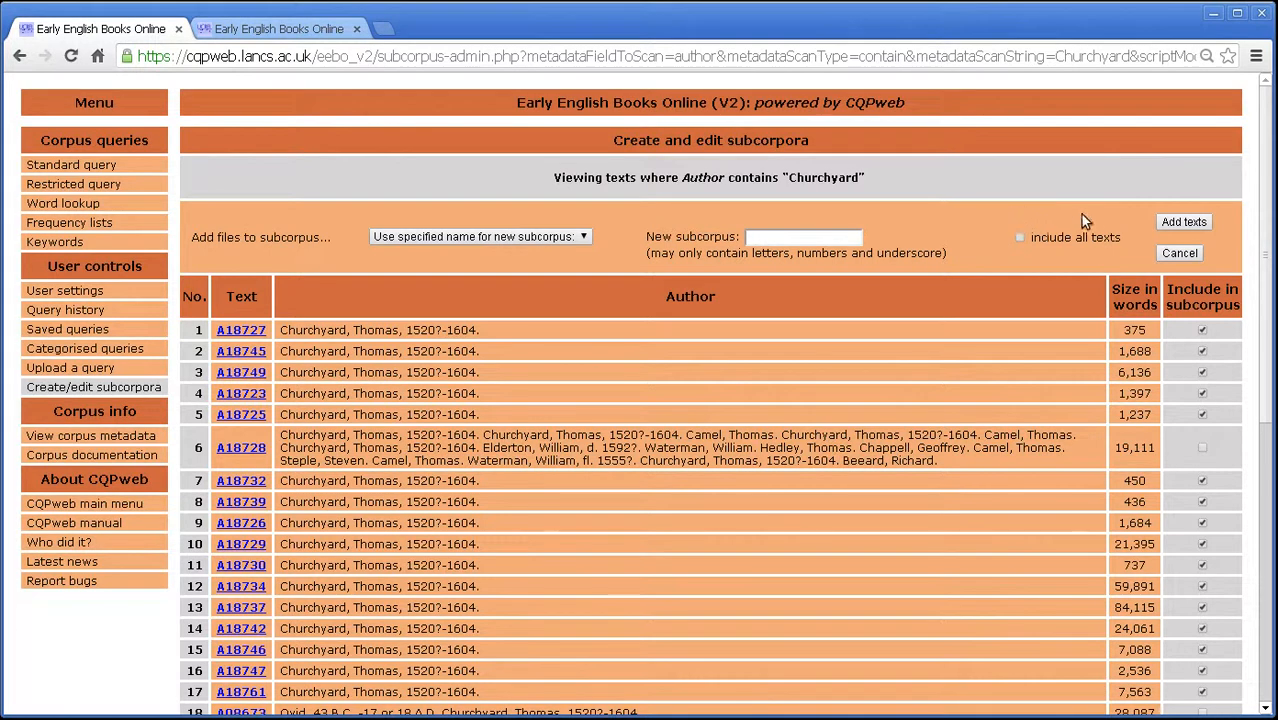
pyautogui.click(808, 233)
pyautogui.write('by_TC')
pyautogui.click(1186, 222)
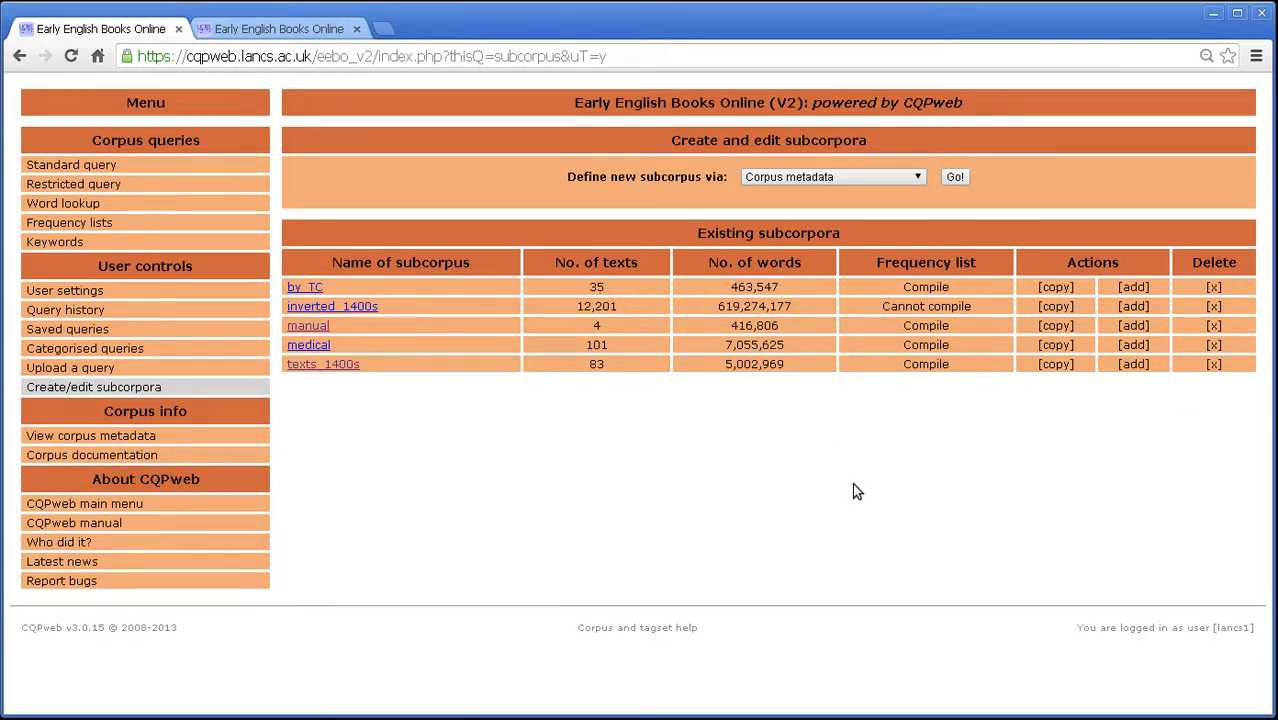
# Step: Go to the concordance for the query "something" and examine its summary of matches, texts and corpus size
pyautogui.click(872, 180)
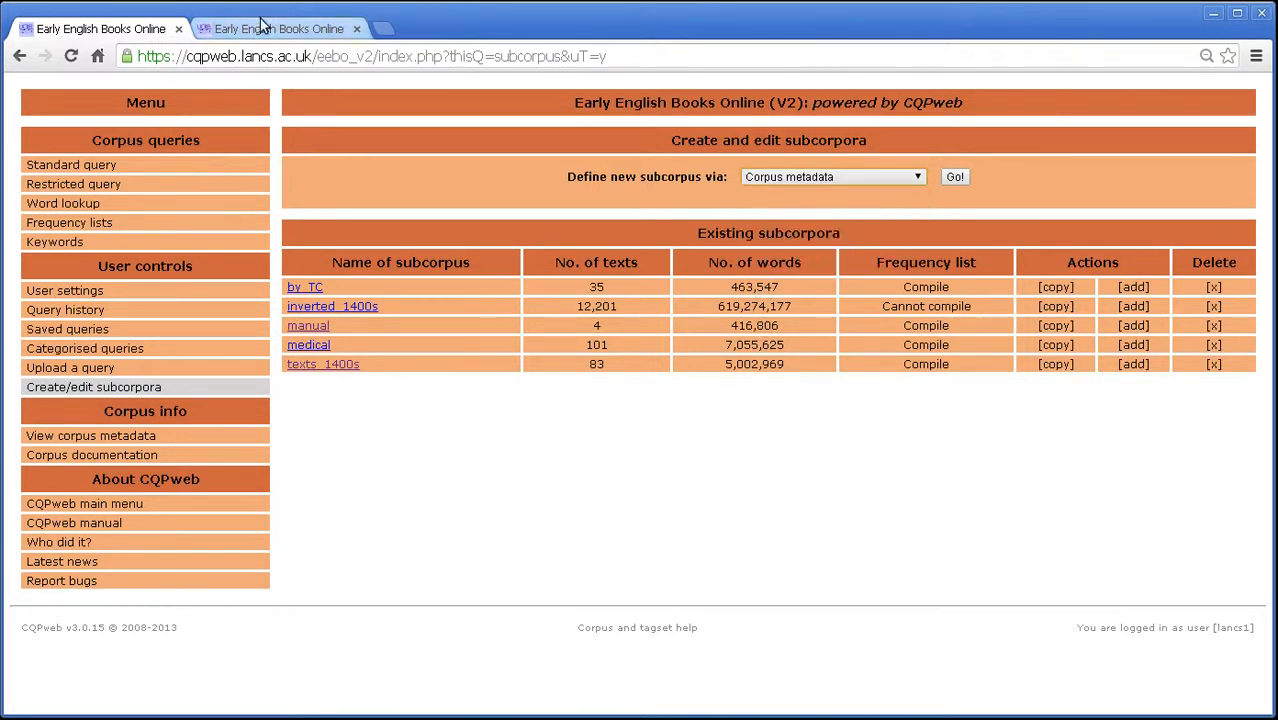
pyautogui.click(262, 28)
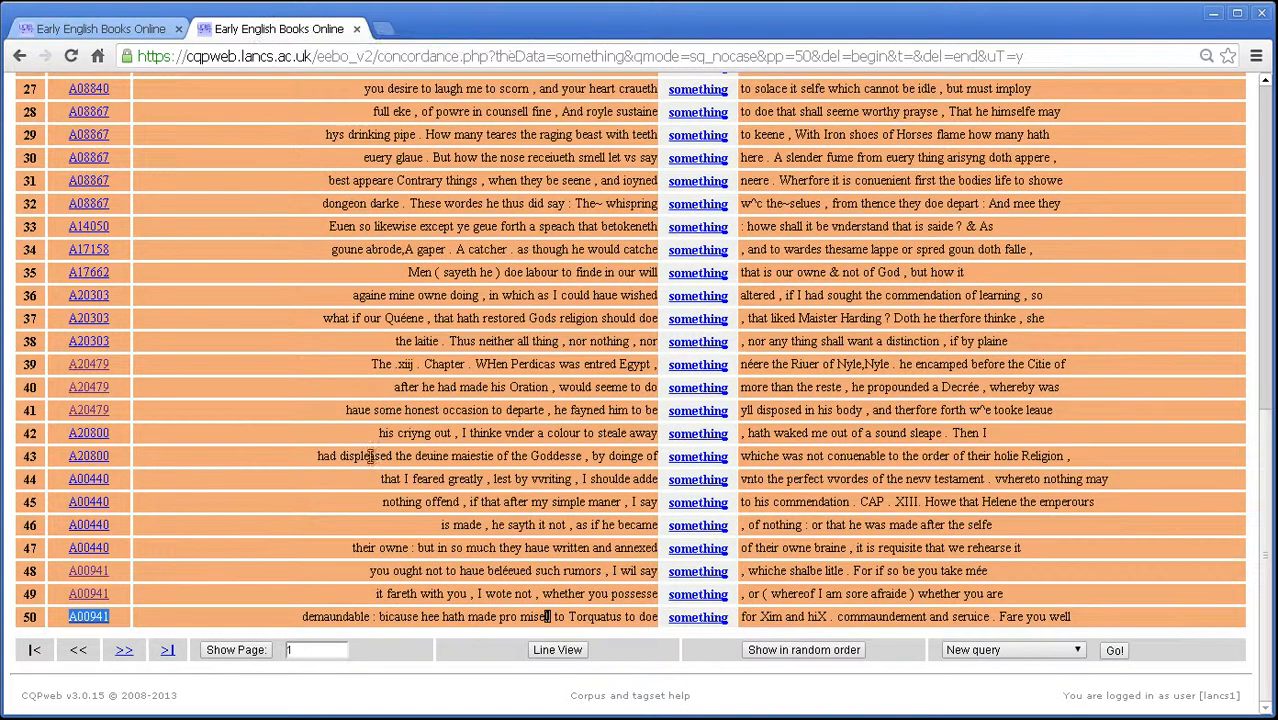
pyautogui.click(597, 379)
pyautogui.scroll(10, 578, 490)
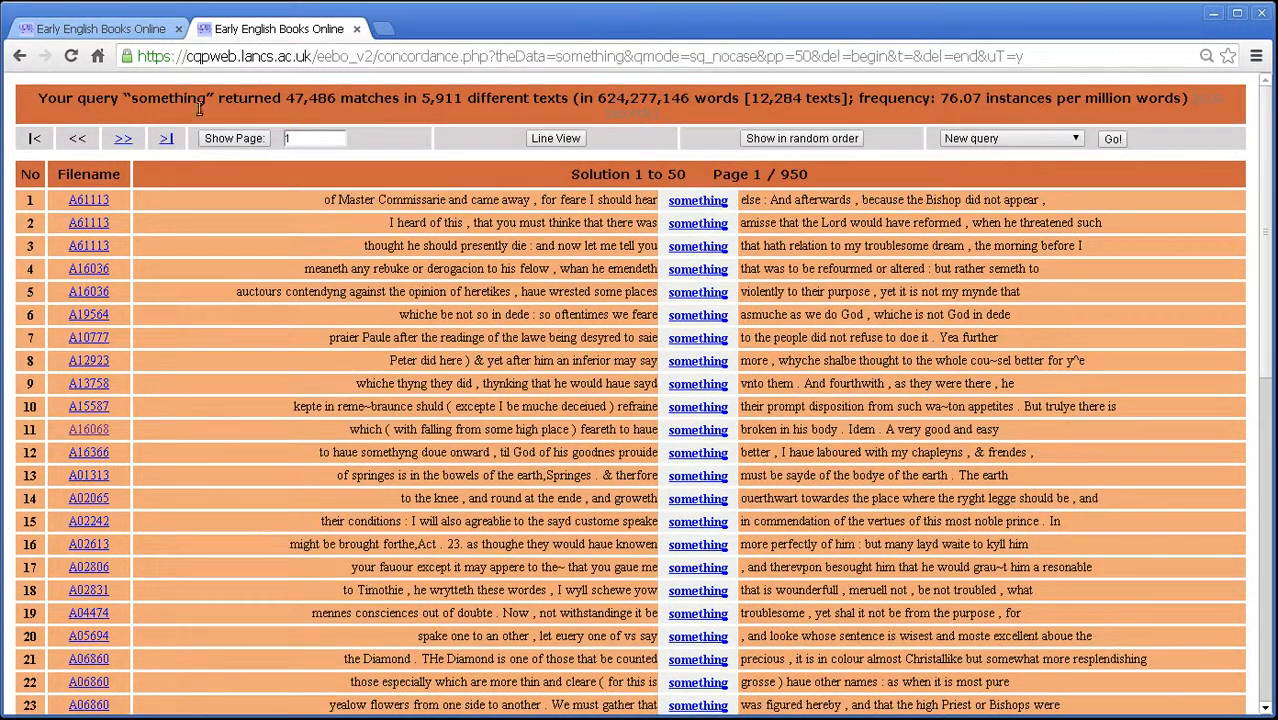
pyautogui.doubleClick(185, 99)
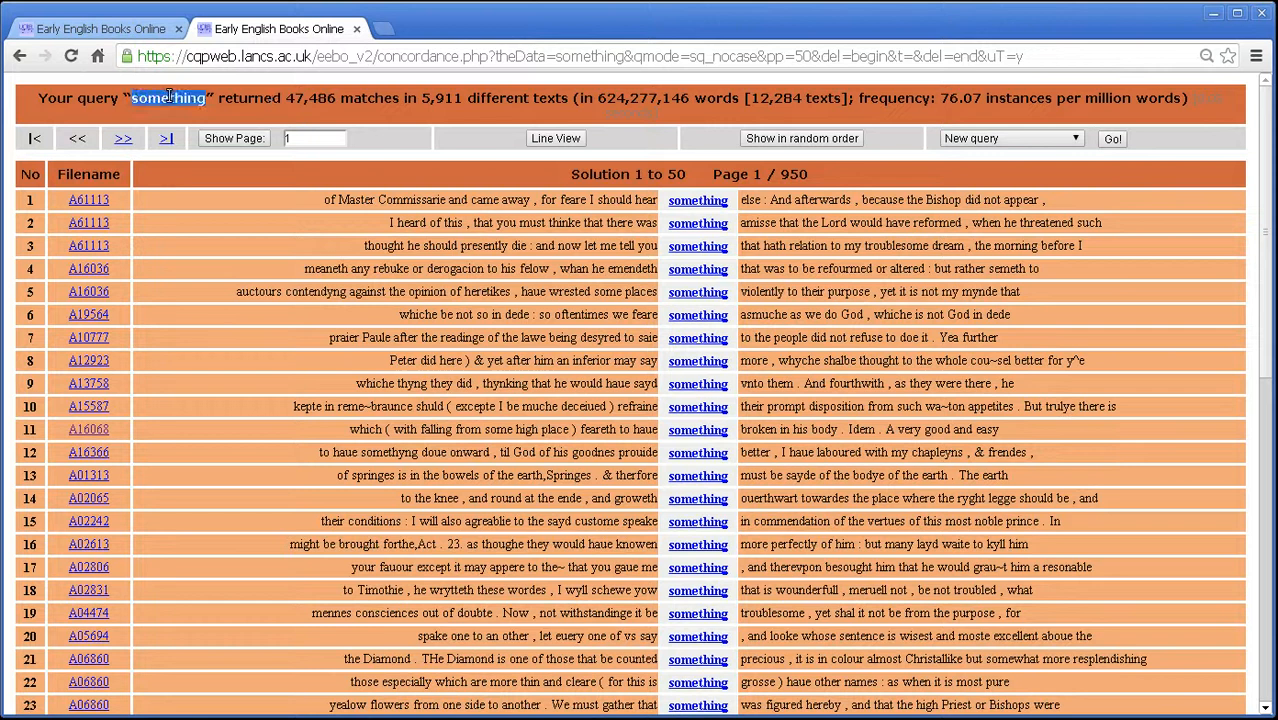
pyautogui.click(248, 100)
pyautogui.moveTo(417, 99); pyautogui.dragTo(453, 108)
pyautogui.moveTo(760, 98); pyautogui.dragTo(791, 98)
# Step: Save the current set of hits for "something" as q_for_something, and return to the new query form
pyautogui.click(1000, 139)
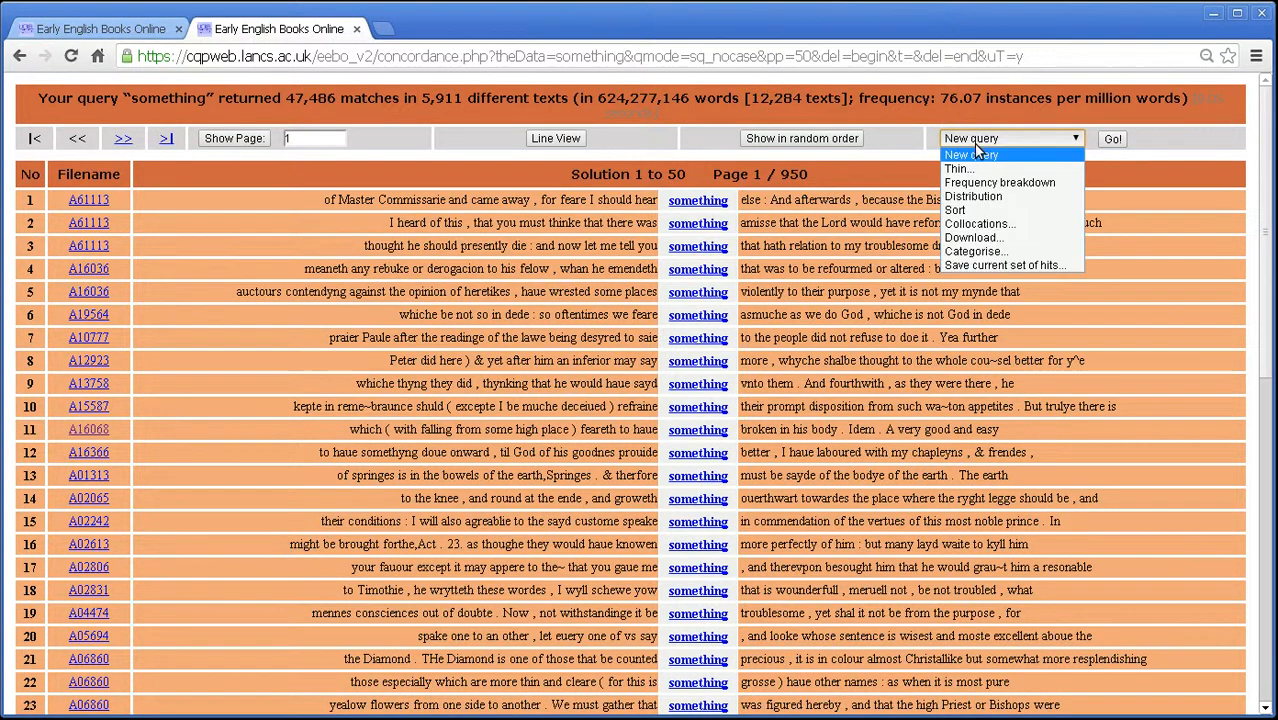
pyautogui.click(995, 265)
pyautogui.click(1115, 140)
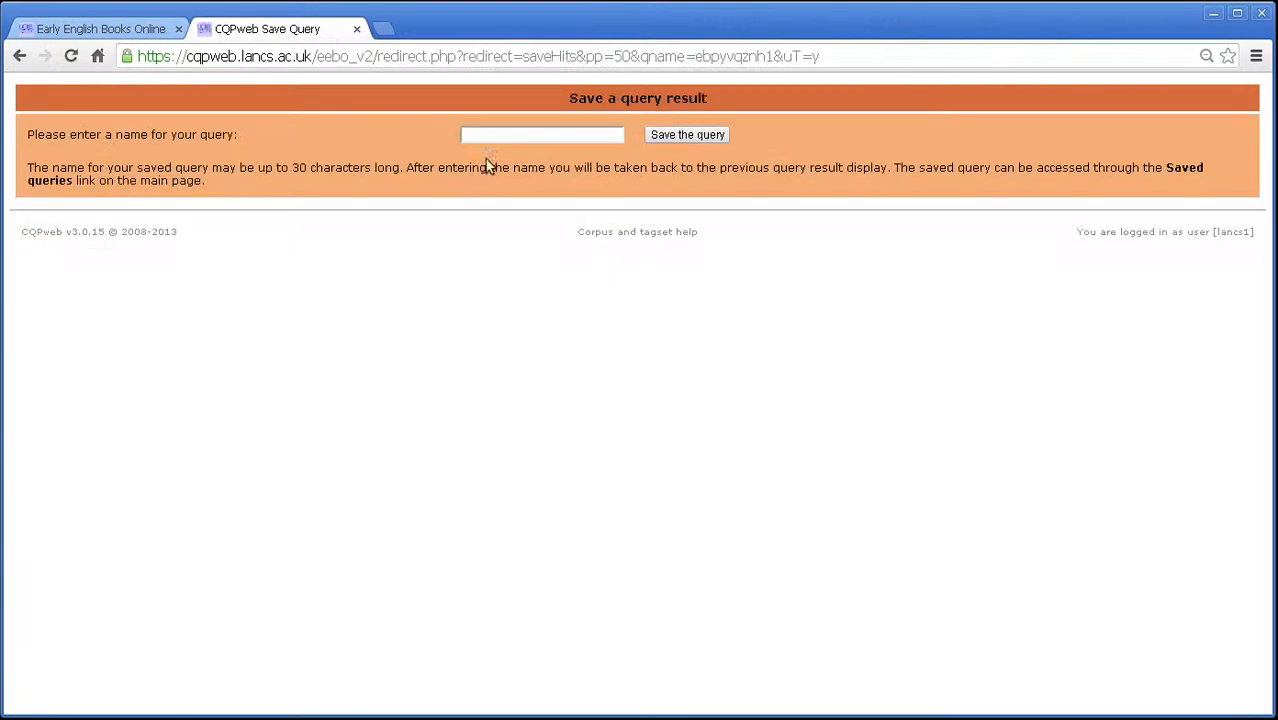
pyautogui.click(519, 140)
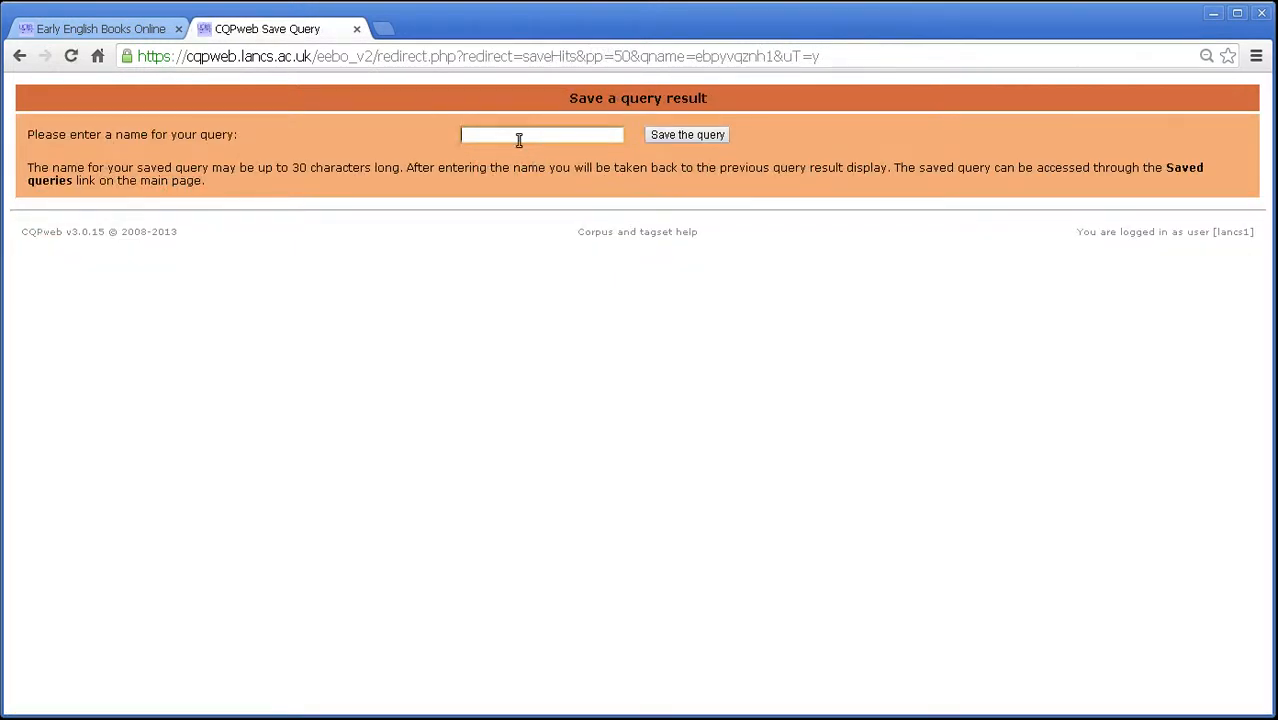
pyautogui.write('q_for_something')
pyautogui.click(688, 140)
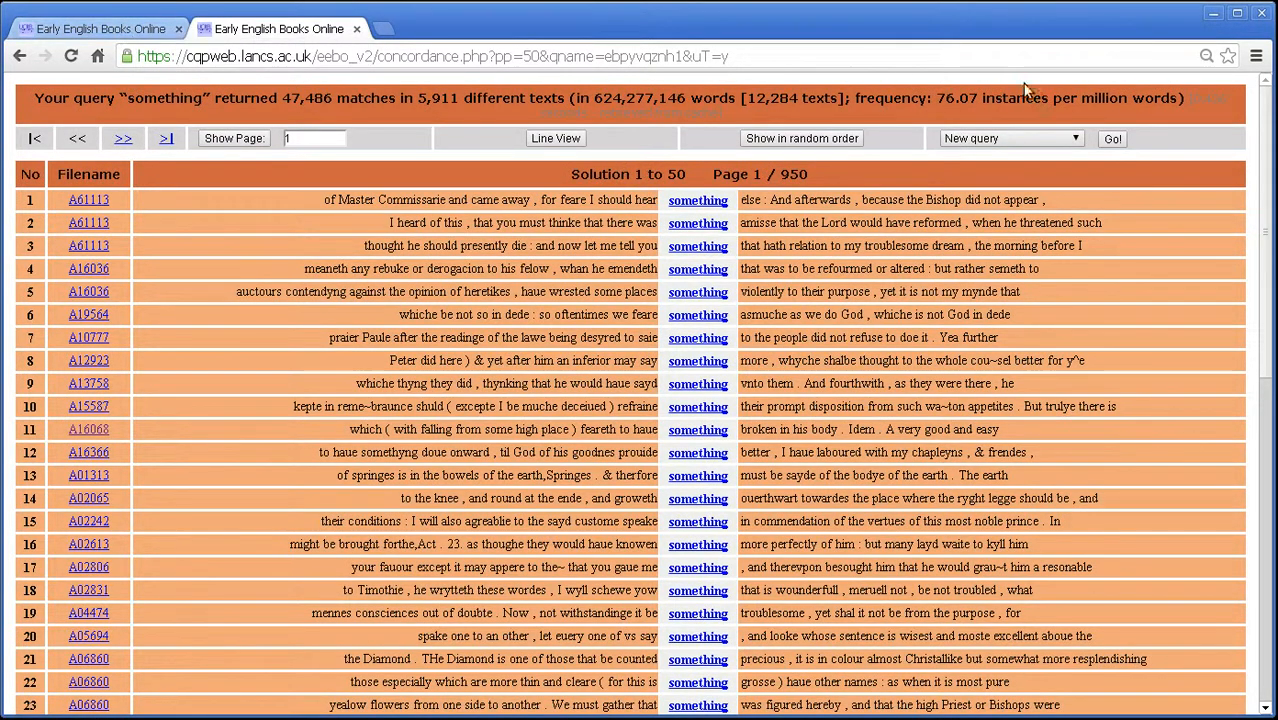
pyautogui.click(1118, 141)
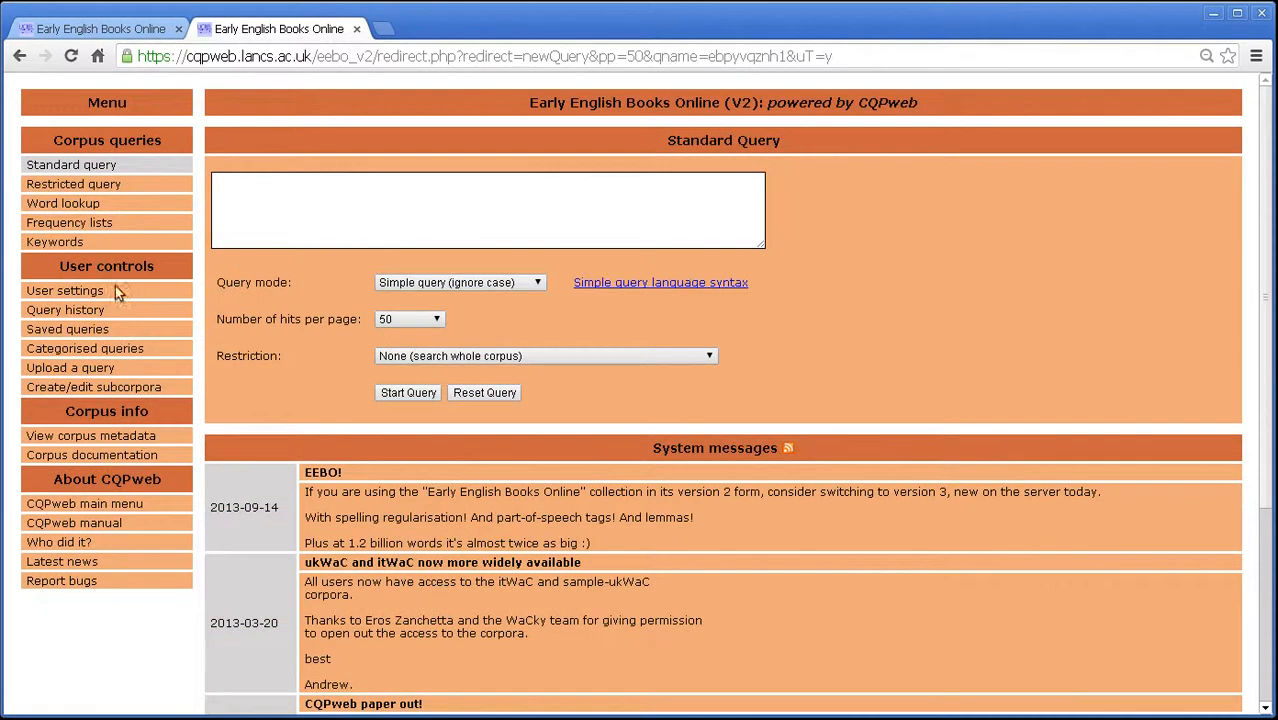
# Step: Check the saved queries list for q_for_something, and start defining a new subcorpus from texts found in a saved query
pyautogui.click(76, 329)
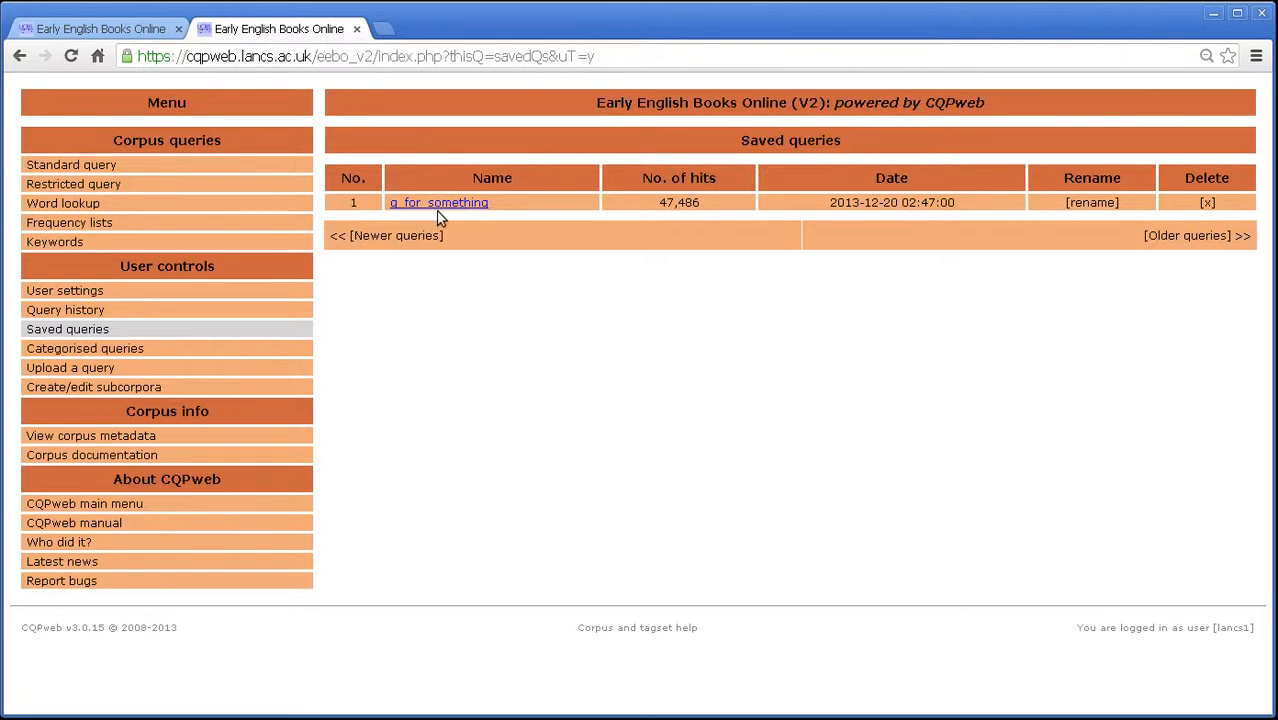
pyautogui.click(137, 29)
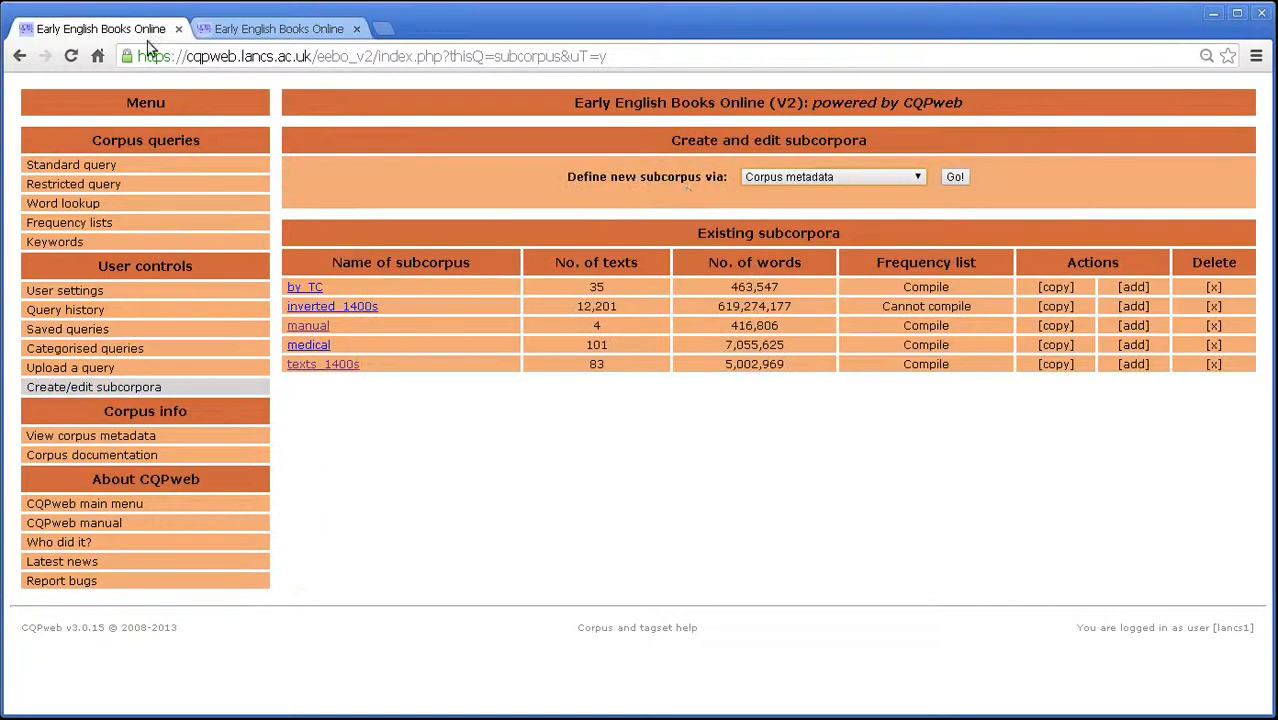
pyautogui.click(806, 180)
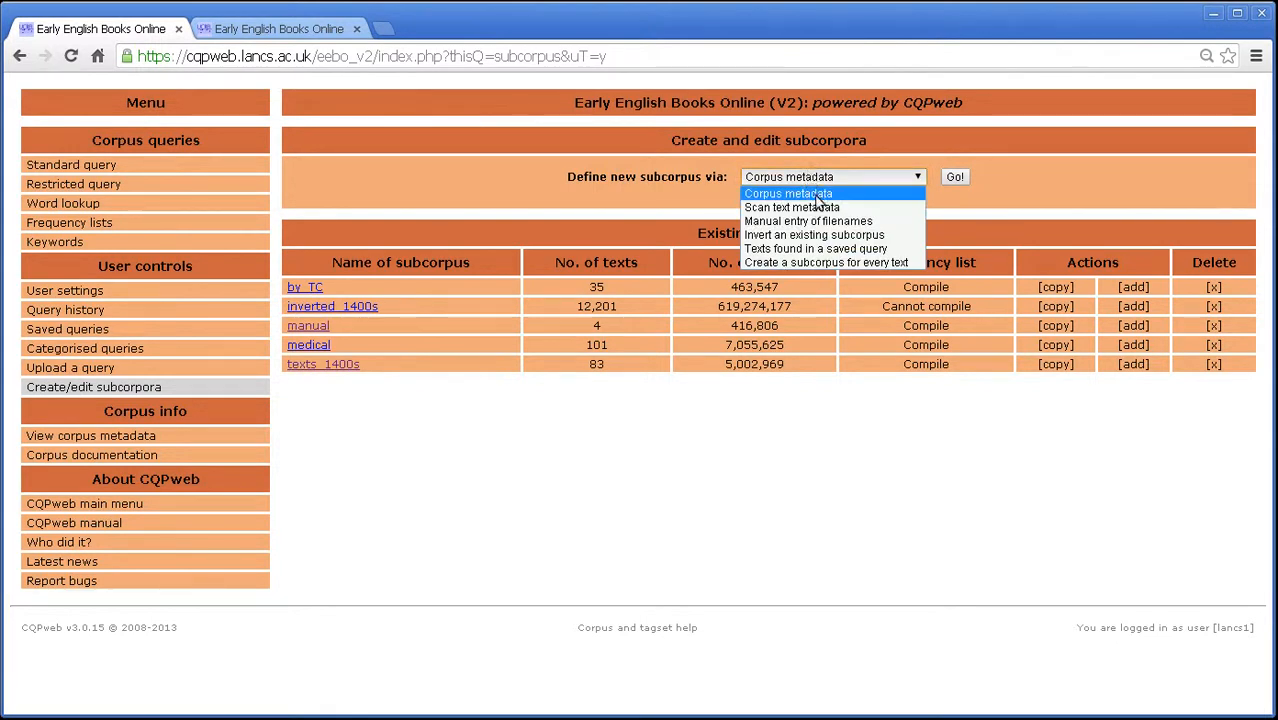
pyautogui.click(813, 249)
pyautogui.click(956, 177)
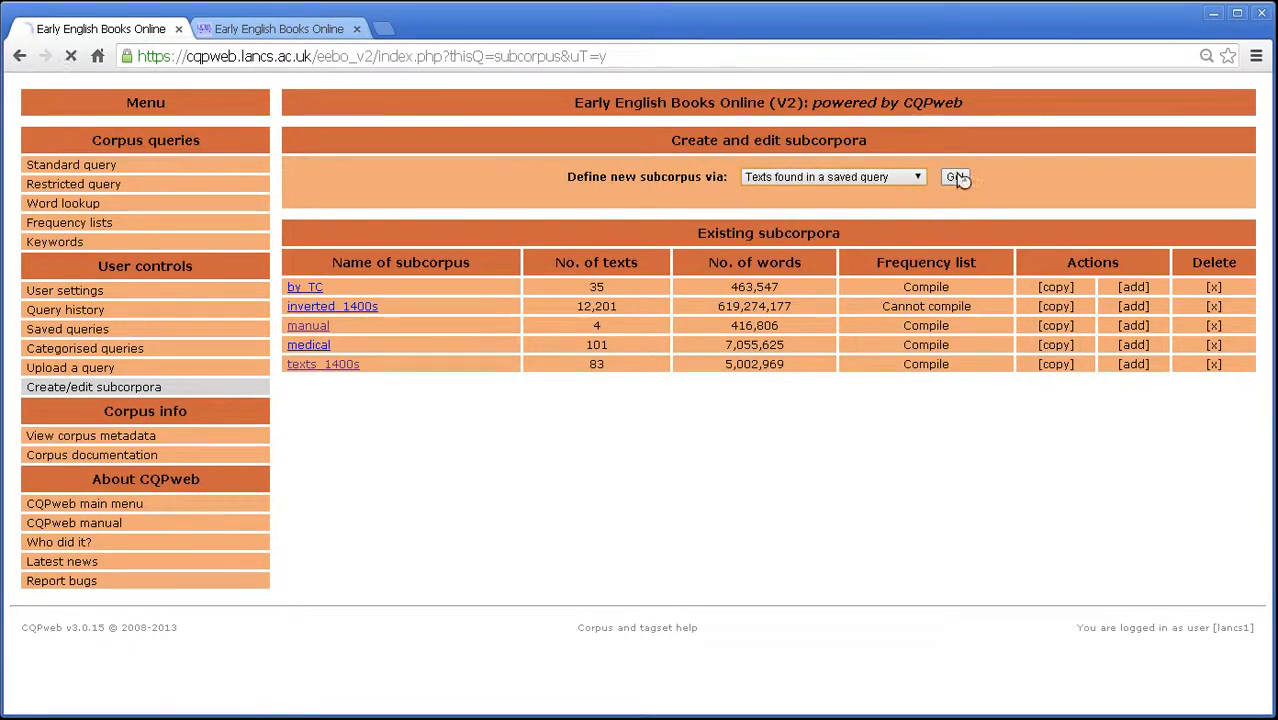
# Step: Name the new subcorpus something_texts and create it from all texts with results in the saved query q_for_something
pyautogui.click(955, 270)
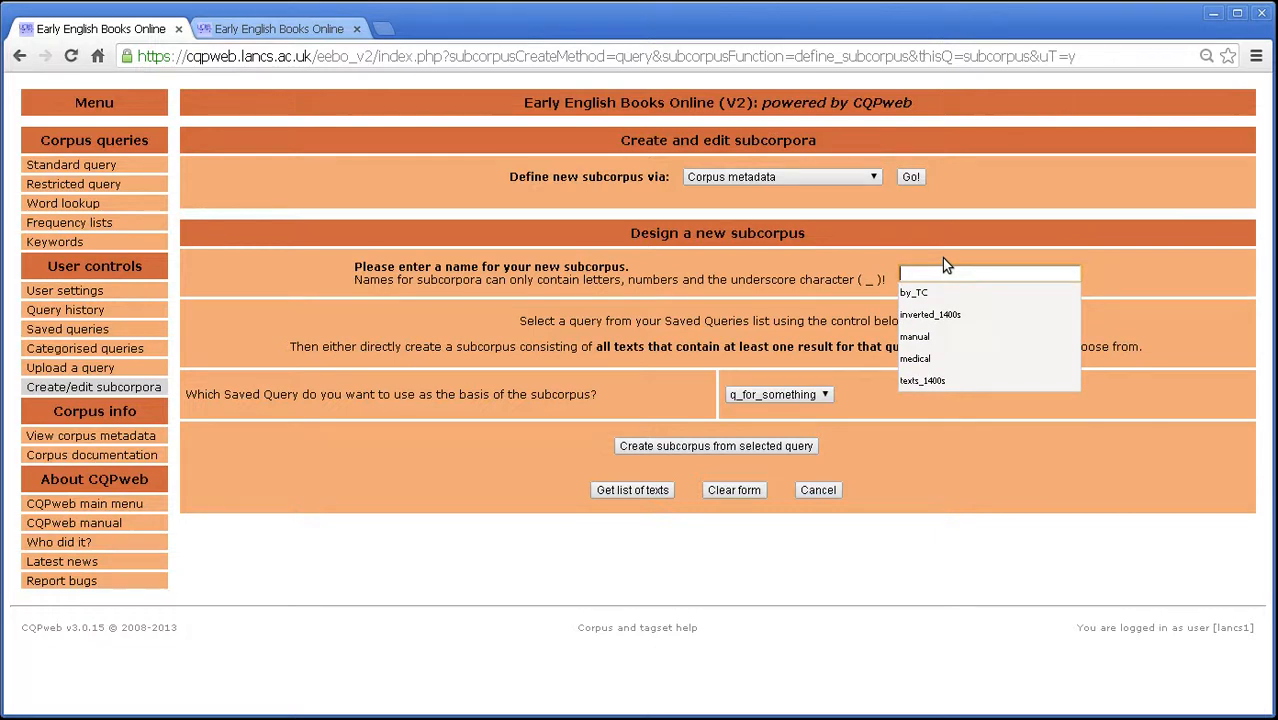
pyautogui.write('something_texts')
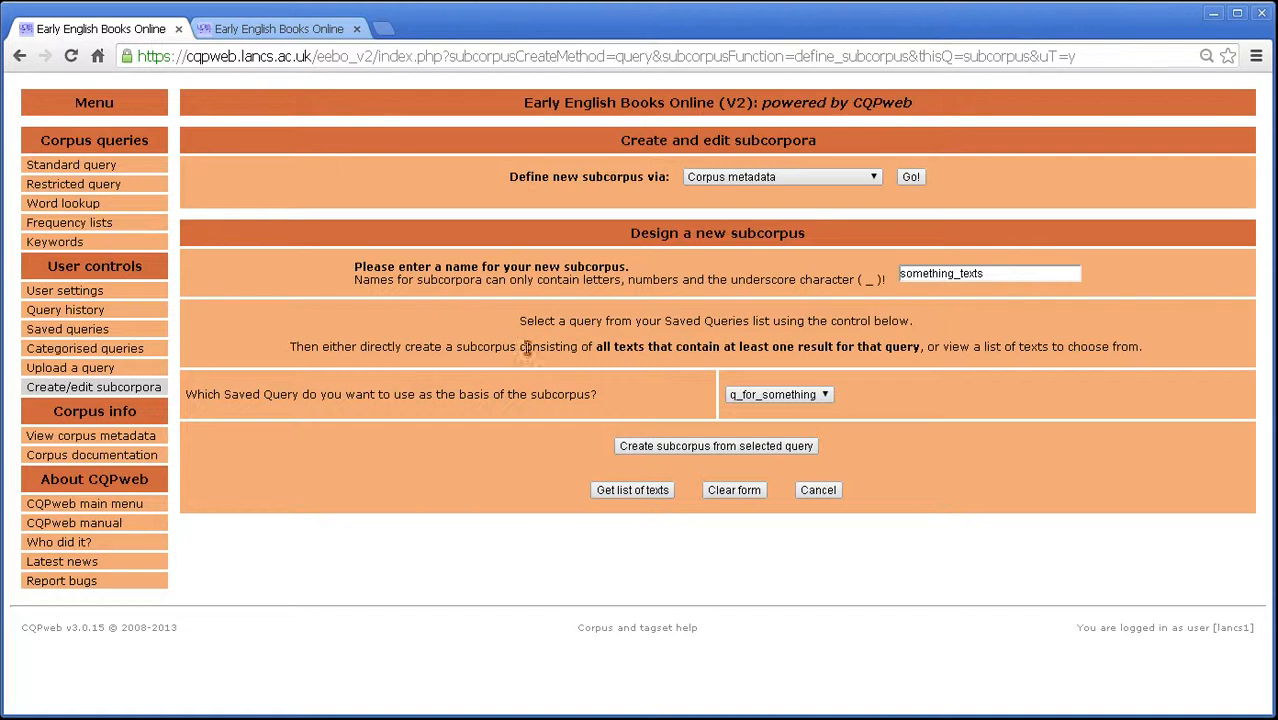
pyautogui.moveTo(603, 350); pyautogui.dragTo(794, 350)
pyautogui.click(882, 354)
pyautogui.click(825, 392)
pyautogui.click(778, 410)
pyautogui.click(775, 398)
pyautogui.click(758, 408)
pyautogui.click(743, 449)
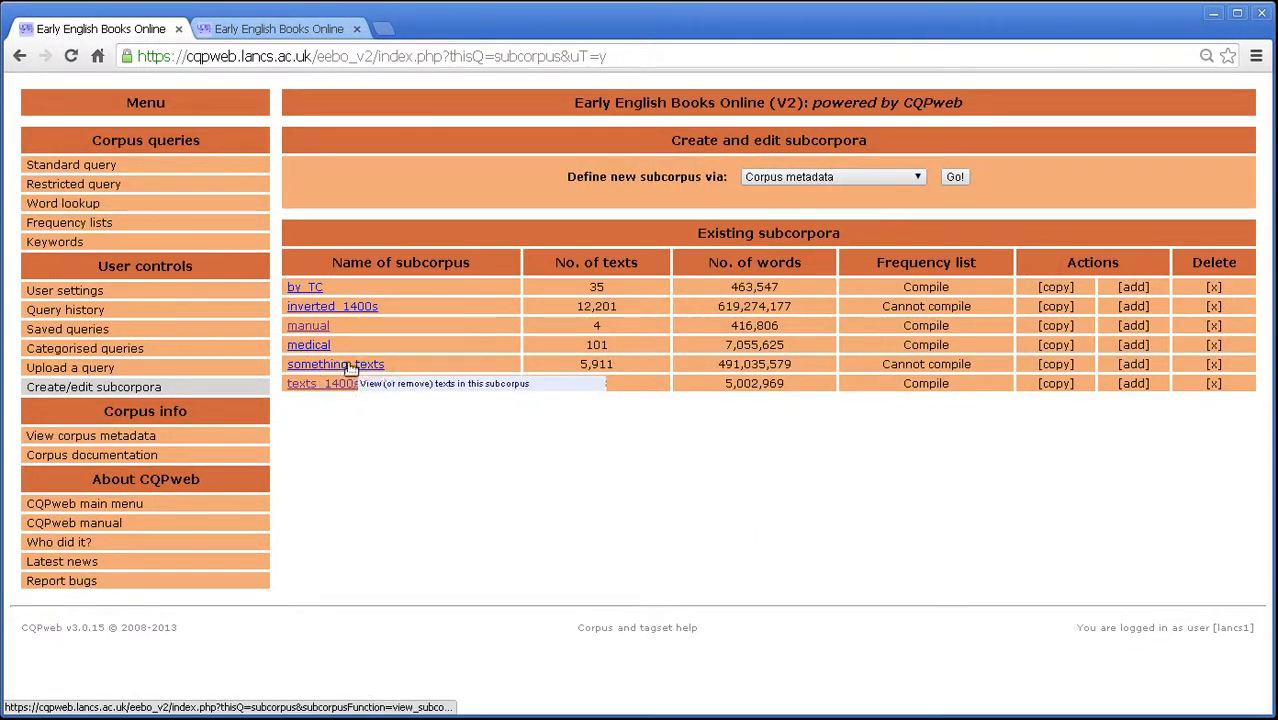
# Step: Examine the text and word counts of something_texts, and view the option to create a subcorpus for every text
pyautogui.doubleClick(609, 367)
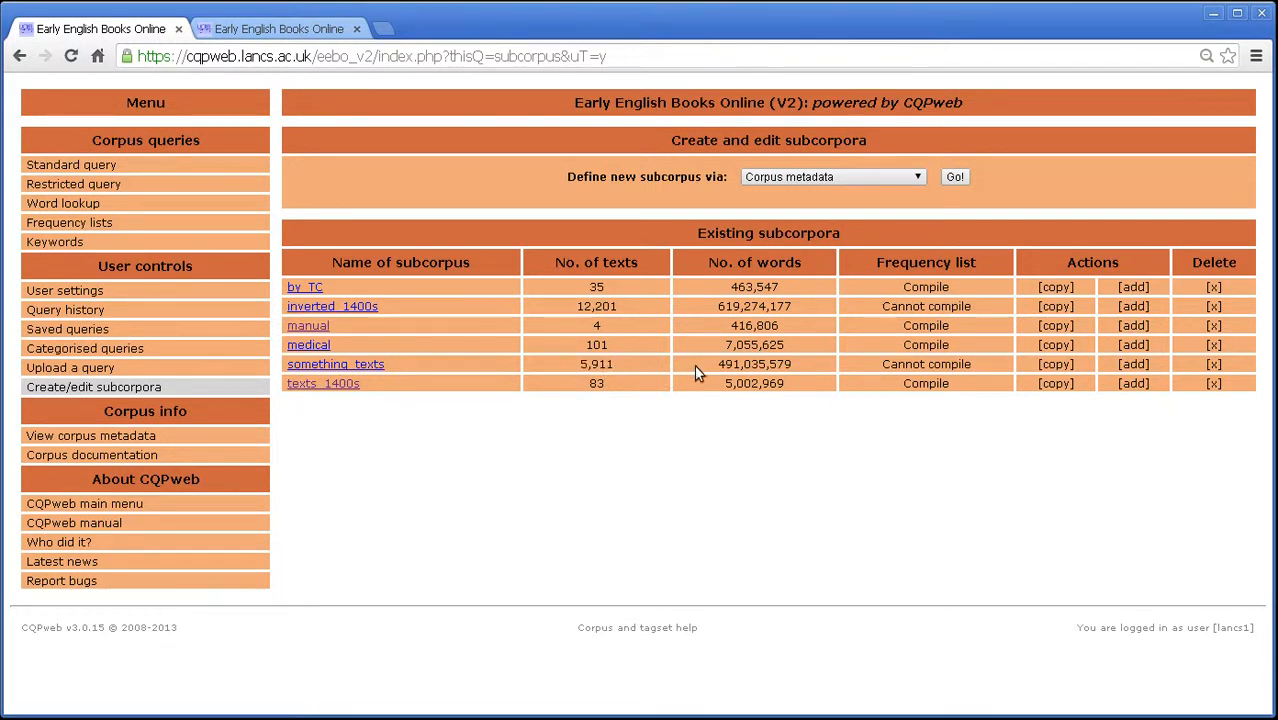
pyautogui.doubleClick(727, 366)
pyautogui.click(727, 366)
pyautogui.tripleClick(410, 365)
pyautogui.click(430, 365)
pyautogui.moveTo(571, 365); pyautogui.dragTo(613, 362)
pyautogui.click(586, 364)
pyautogui.tripleClick(587, 364)
pyautogui.click(587, 364)
pyautogui.click(815, 177)
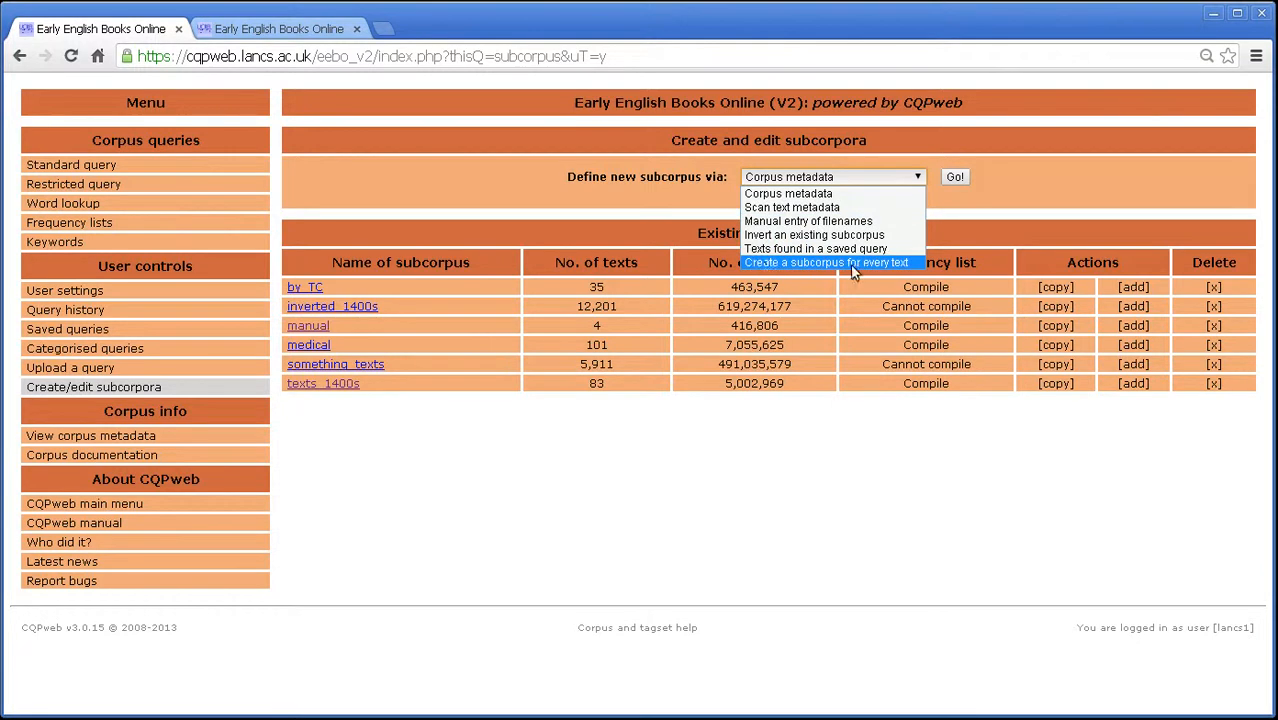
pyautogui.click(665, 220)
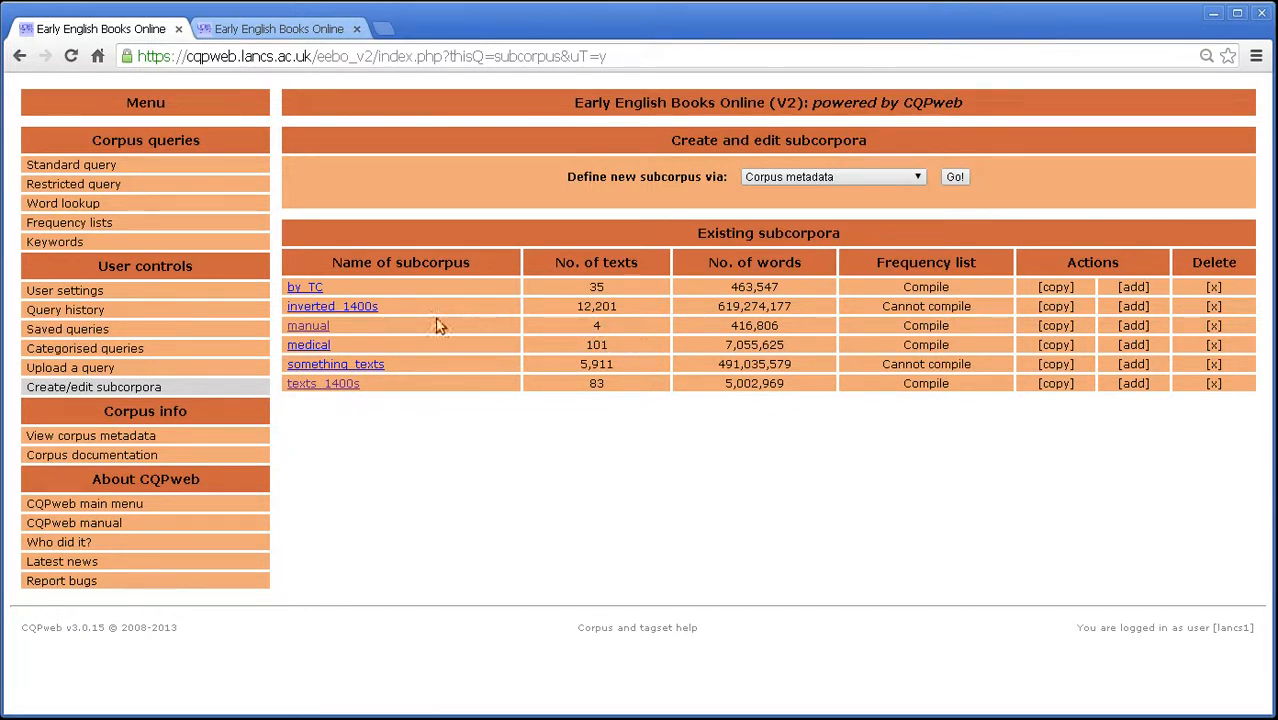
# Step: Copy the subcorpus manual under the name duplicate, and compare the sizes of the two
pyautogui.click(1053, 327)
pyautogui.click(974, 192)
pyautogui.click(977, 193)
pyautogui.write('duplicate')
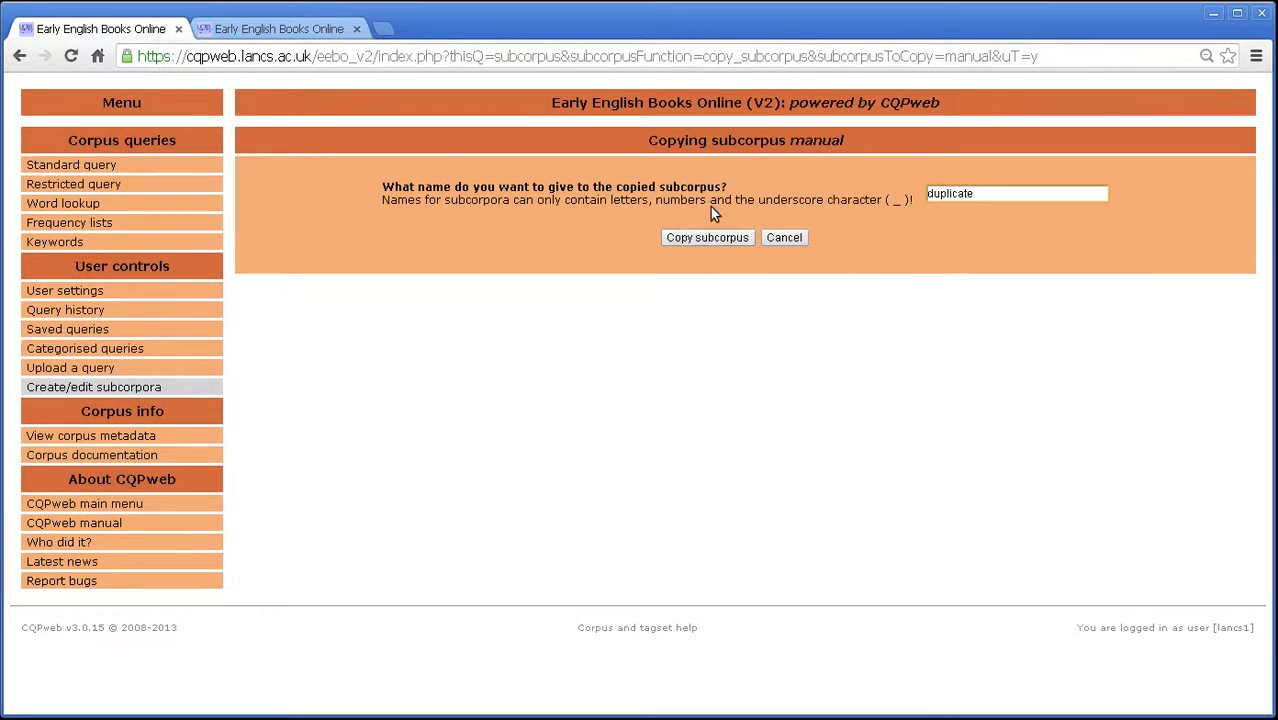
pyautogui.click(705, 237)
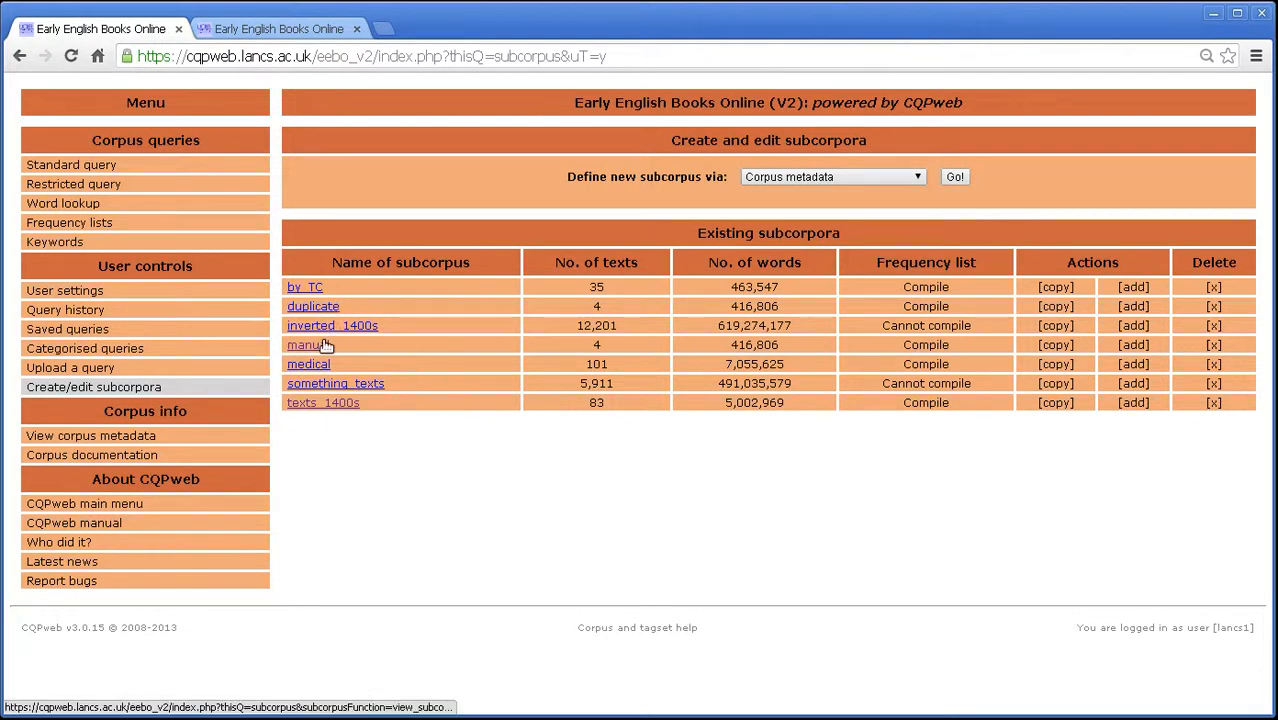
pyautogui.doubleClick(740, 345)
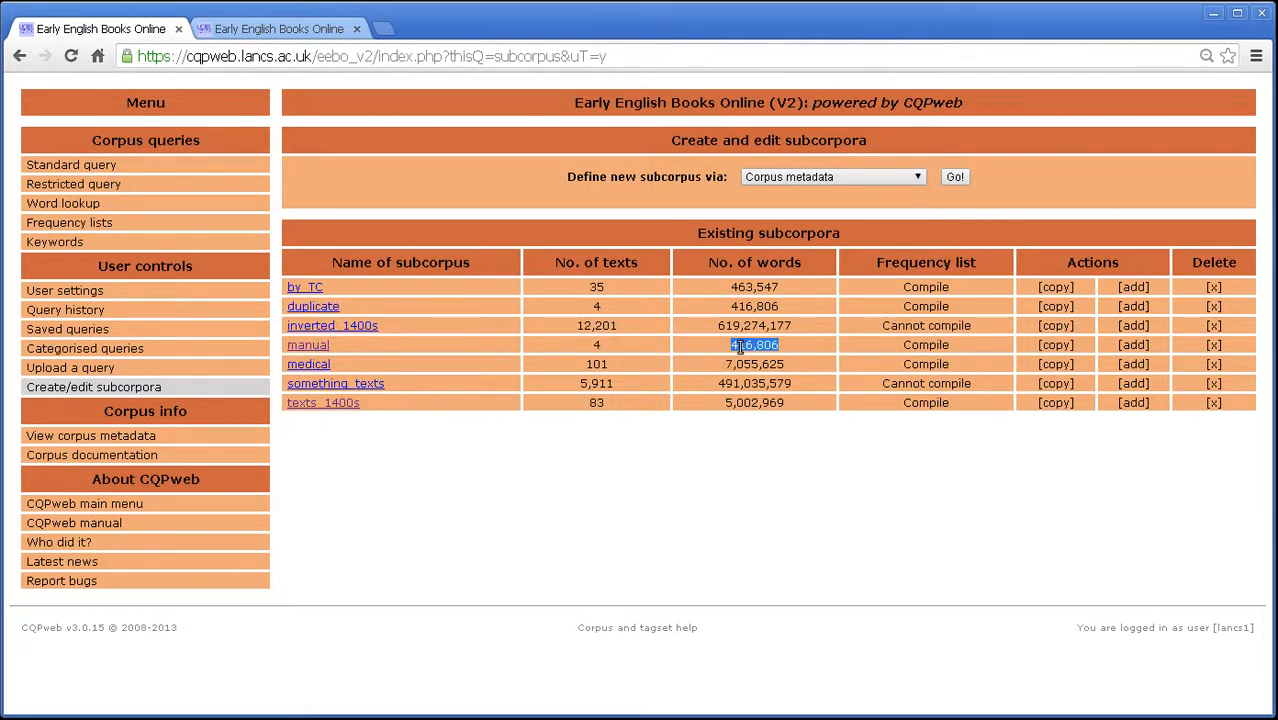
pyautogui.click(718, 300)
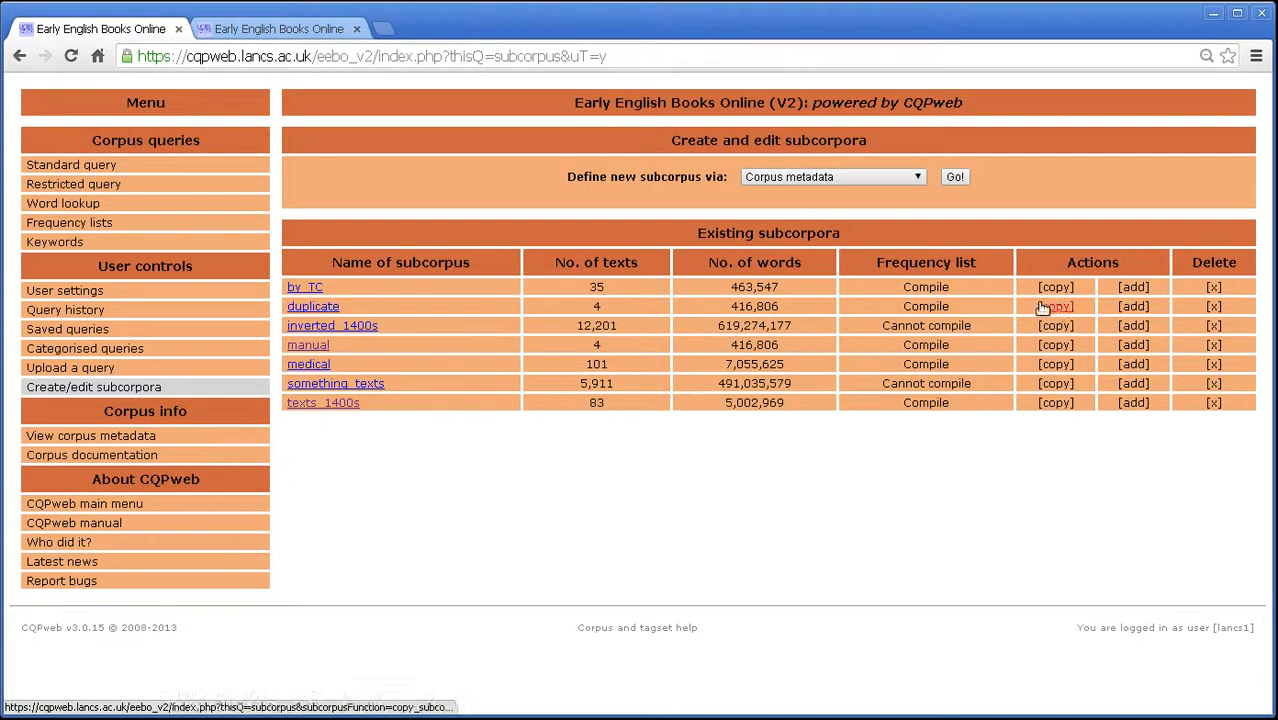
# Step: Delete texts A16068 and A18294 from the duplicate subcorpus, and compare its size with that of manual
pyautogui.click(298, 307)
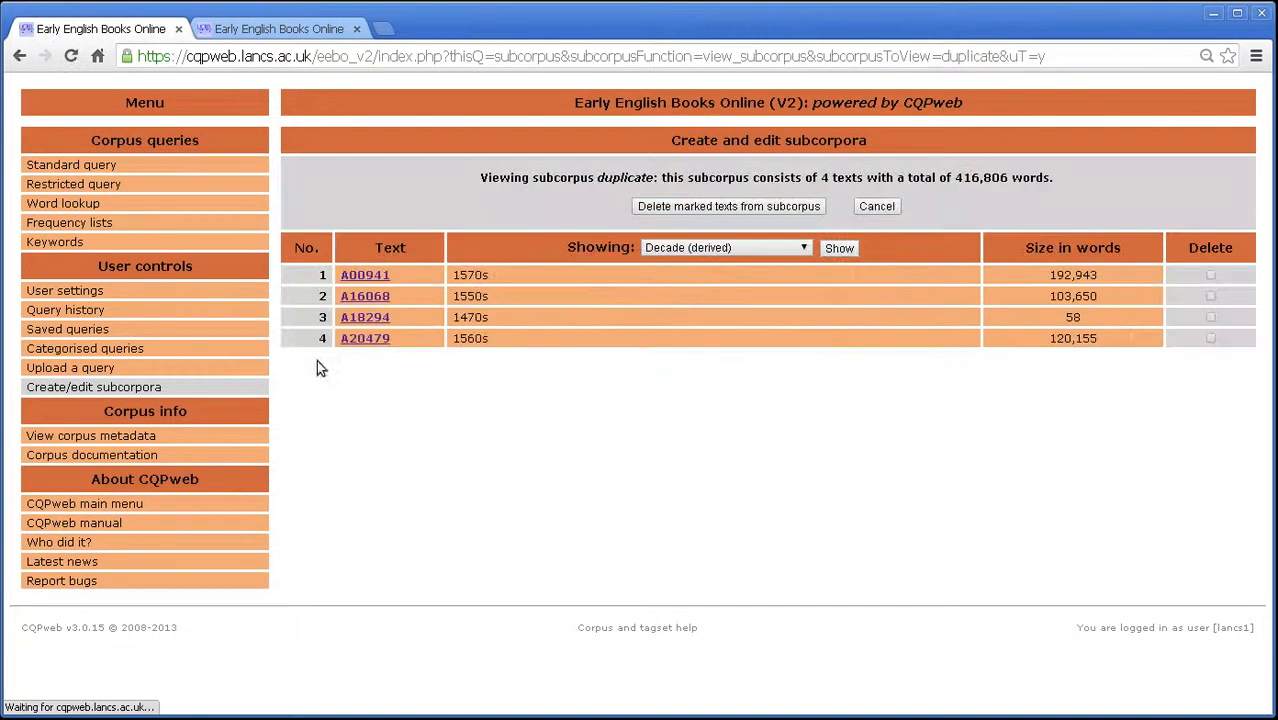
pyautogui.click(1210, 296)
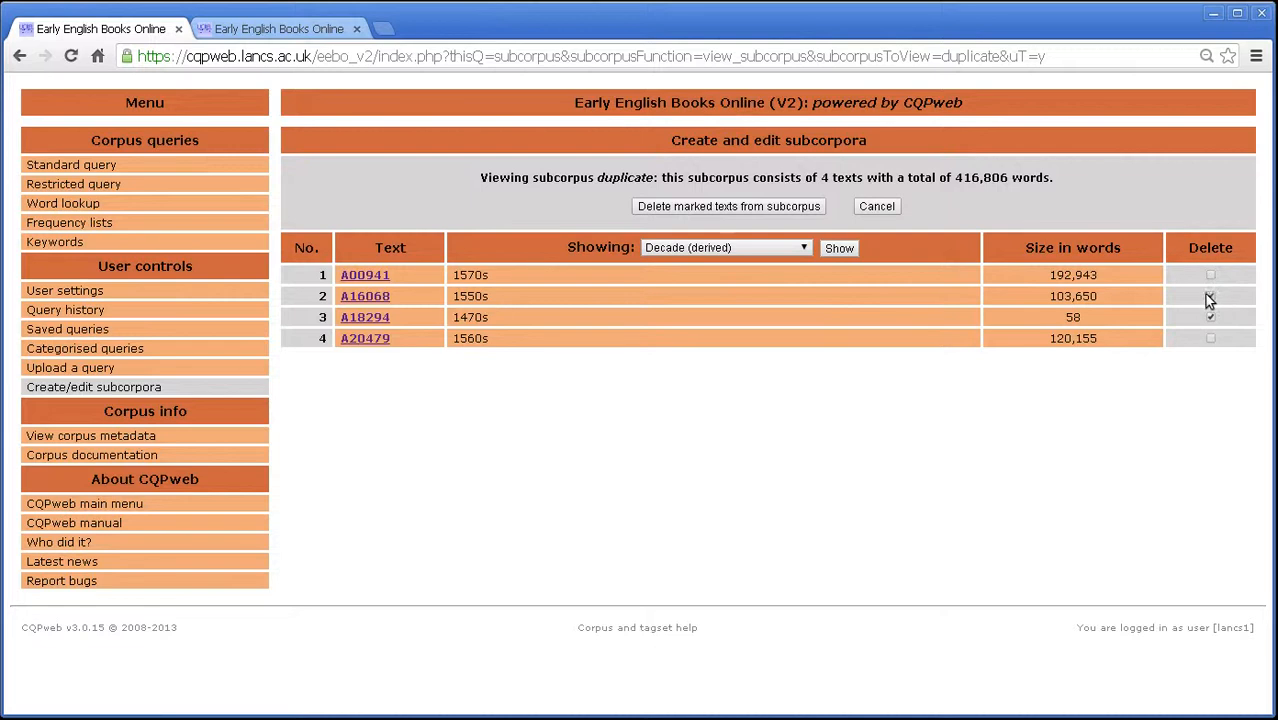
pyautogui.click(787, 207)
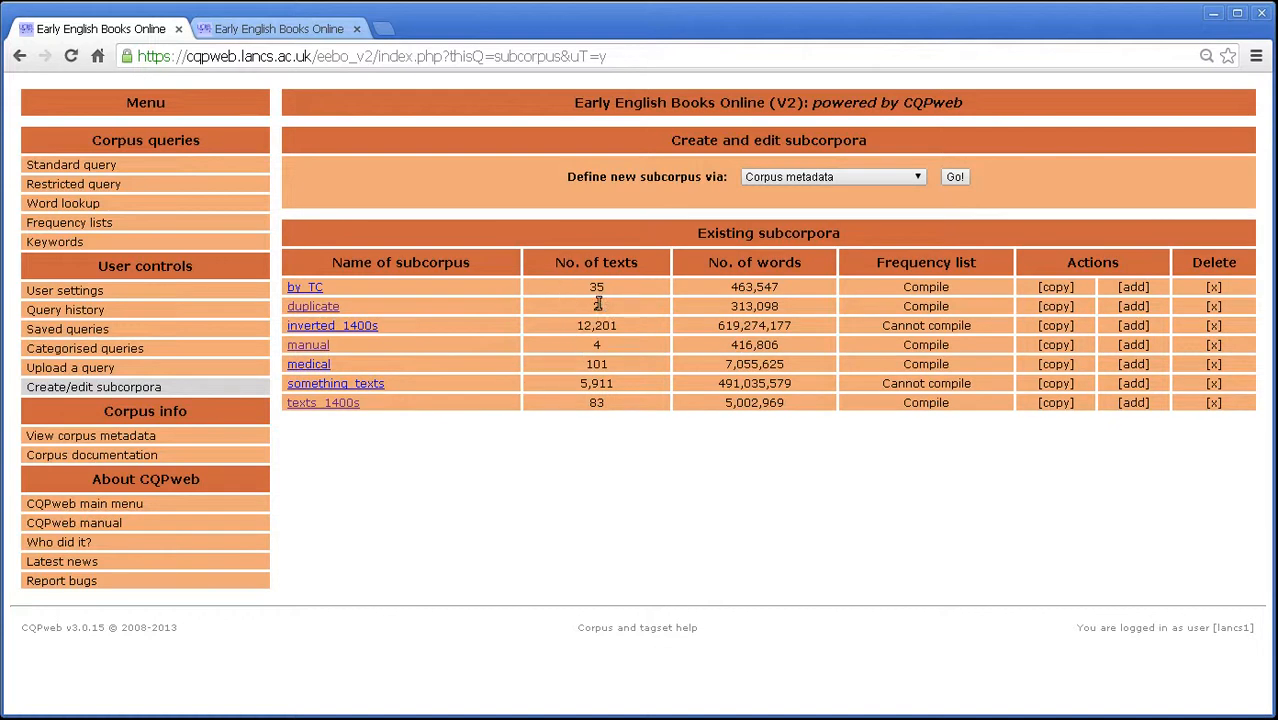
pyautogui.moveTo(528, 304); pyautogui.dragTo(783, 306)
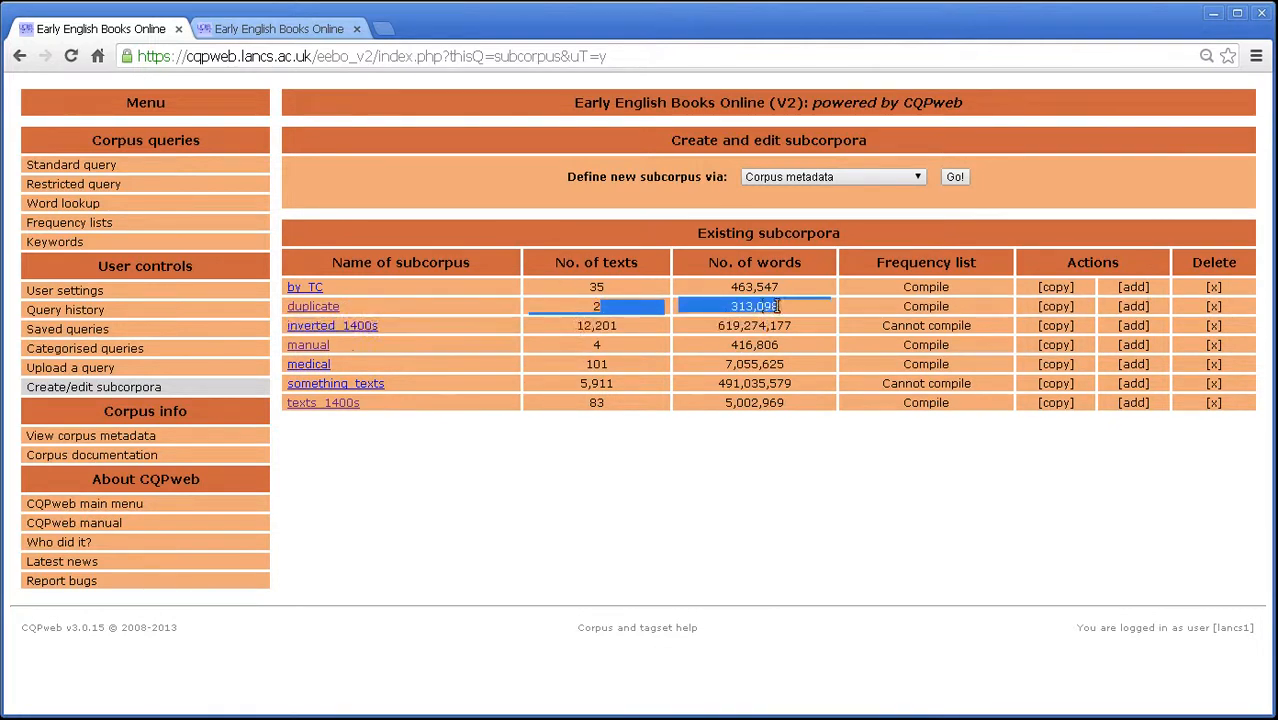
pyautogui.doubleClick(764, 307)
pyautogui.click(539, 350)
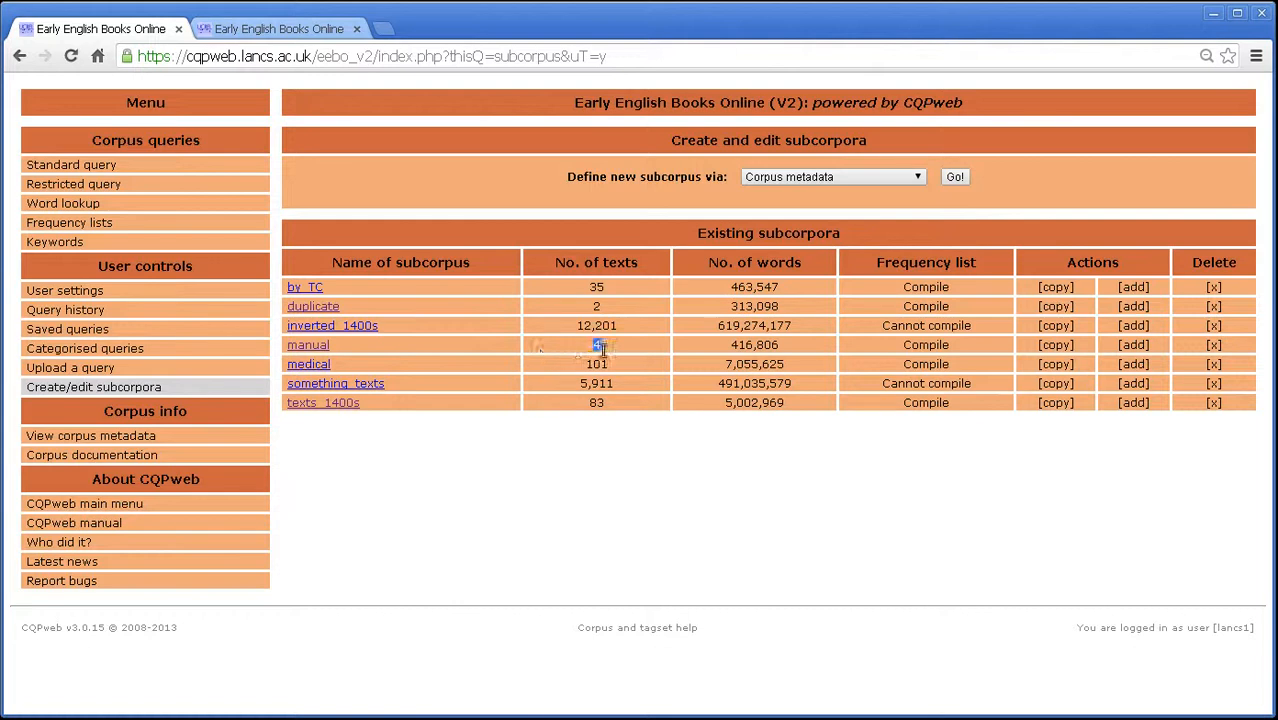
pyautogui.moveTo(597, 350); pyautogui.dragTo(809, 349)
pyautogui.click(808, 350)
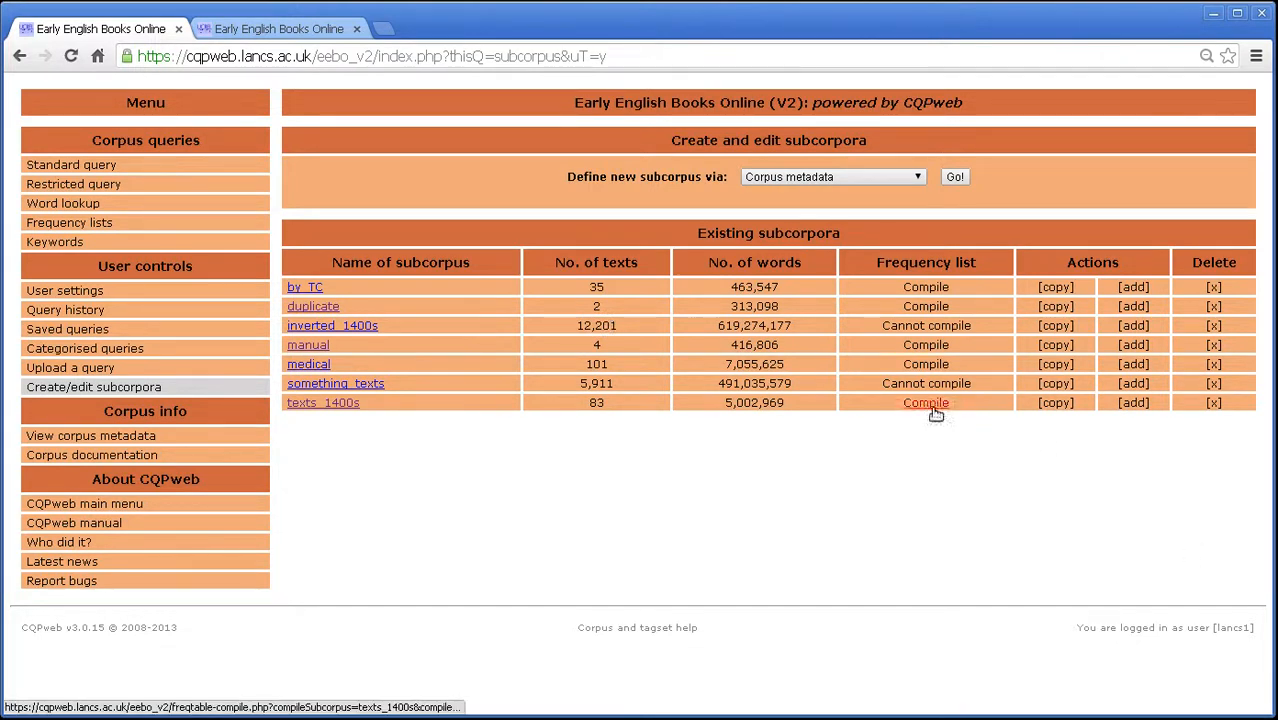
# Step: Examine the frequency list status of the subcorpora, comparing it with the word counts of inverted_1400s and something_texts
pyautogui.doubleClick(940, 262)
pyautogui.tripleClick(945, 261)
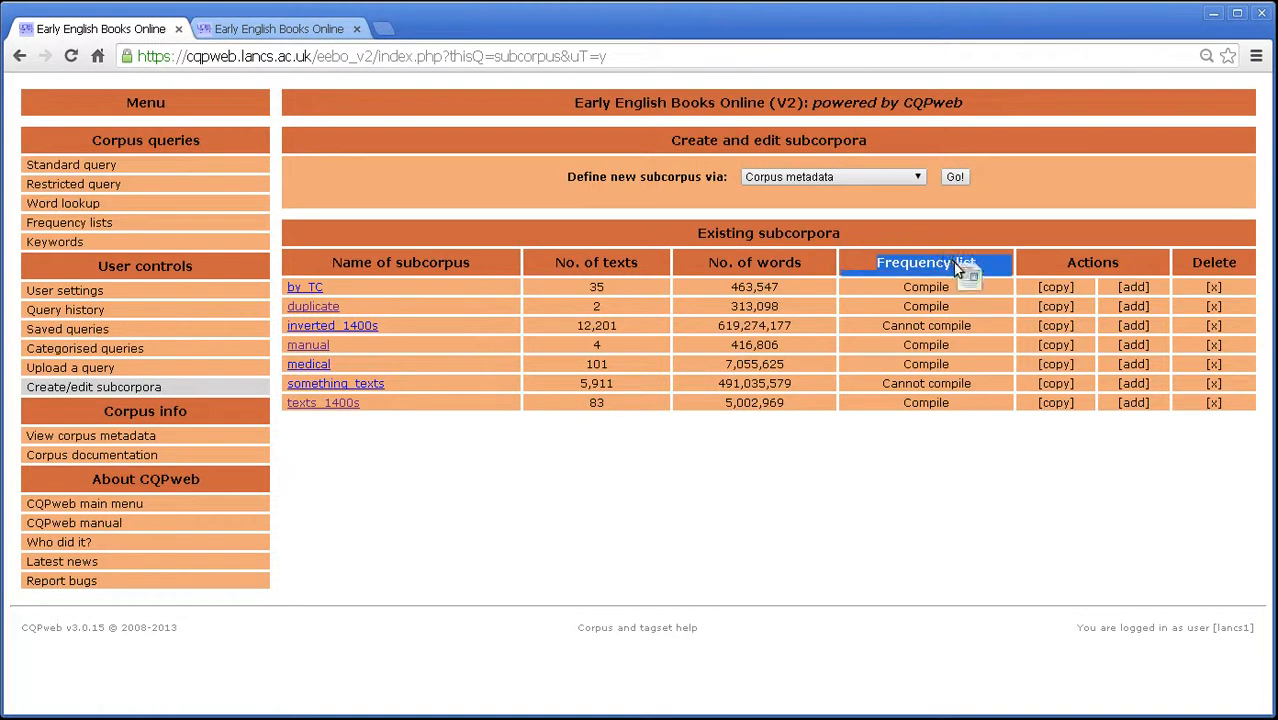
pyautogui.click(938, 270)
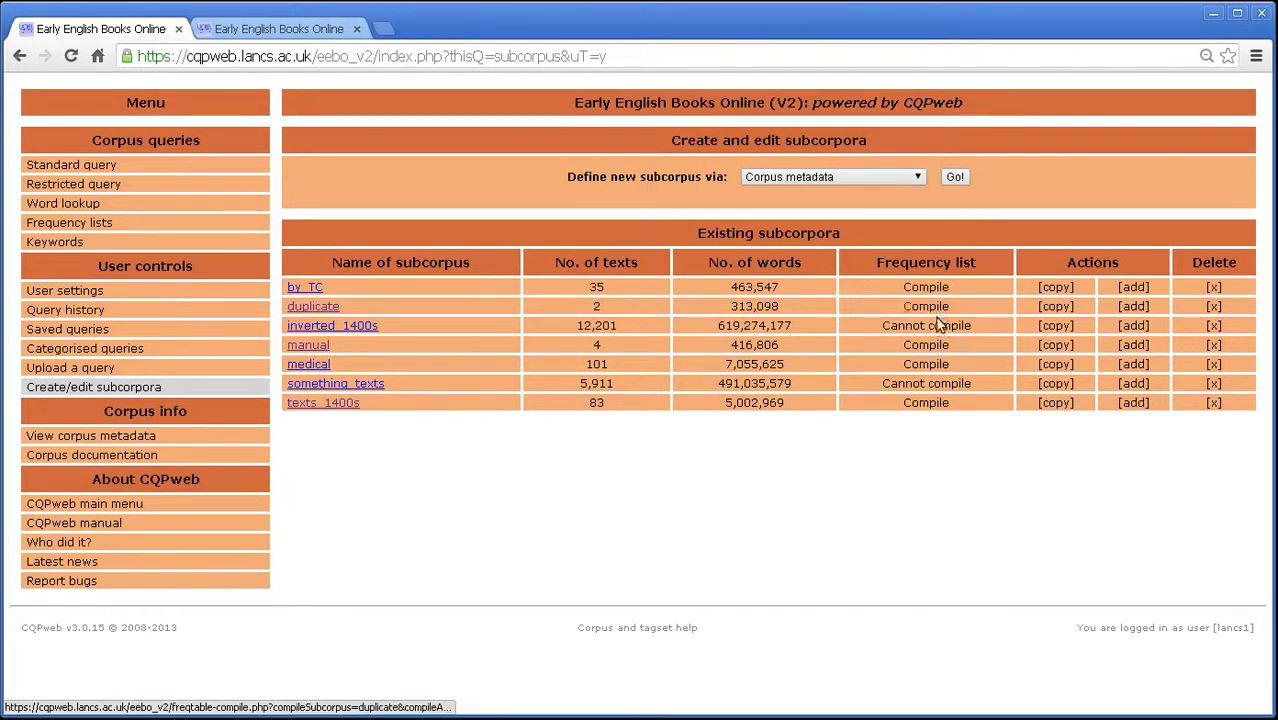
pyautogui.moveTo(959, 321)
pyautogui.moveTo(887, 327)
pyautogui.moveTo(798, 325); pyautogui.dragTo(709, 325)
pyautogui.moveTo(716, 383); pyautogui.dragTo(797, 381)
pyautogui.click(802, 381)
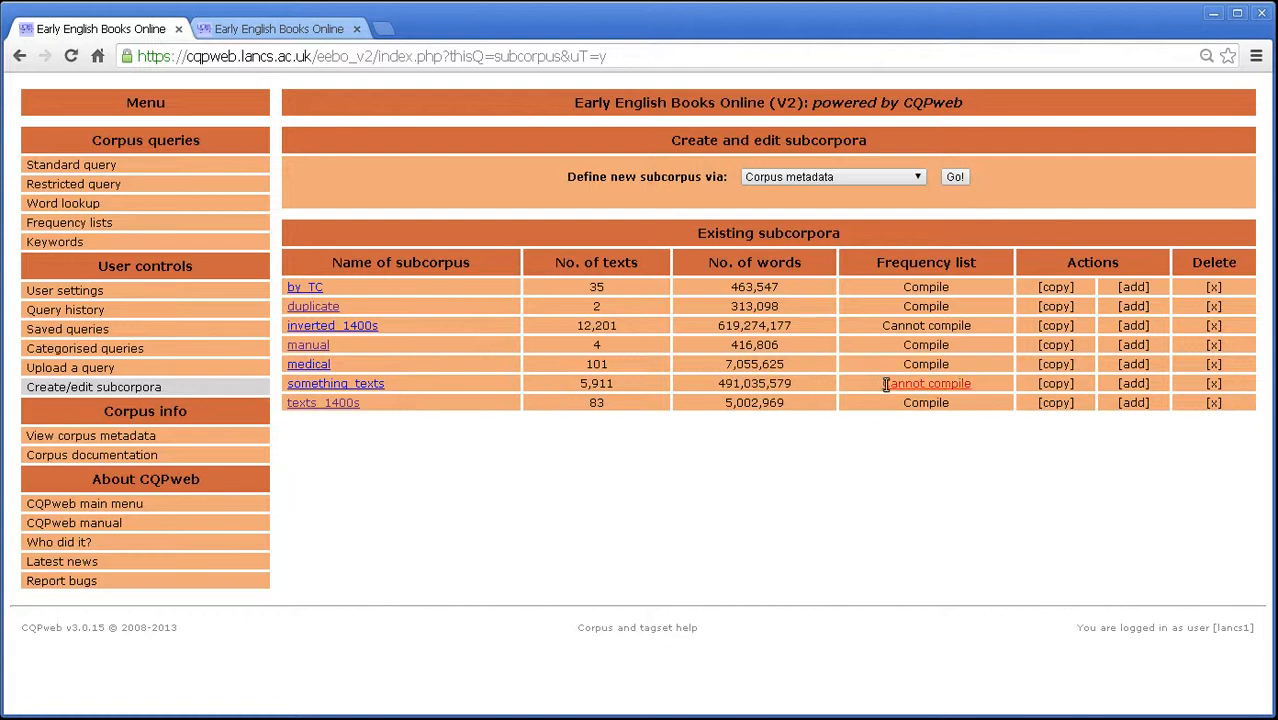
pyautogui.moveTo(900, 330)
# Step: Compile the frequency list for the duplicate subcorpus and check its status
pyautogui.click(922, 306)
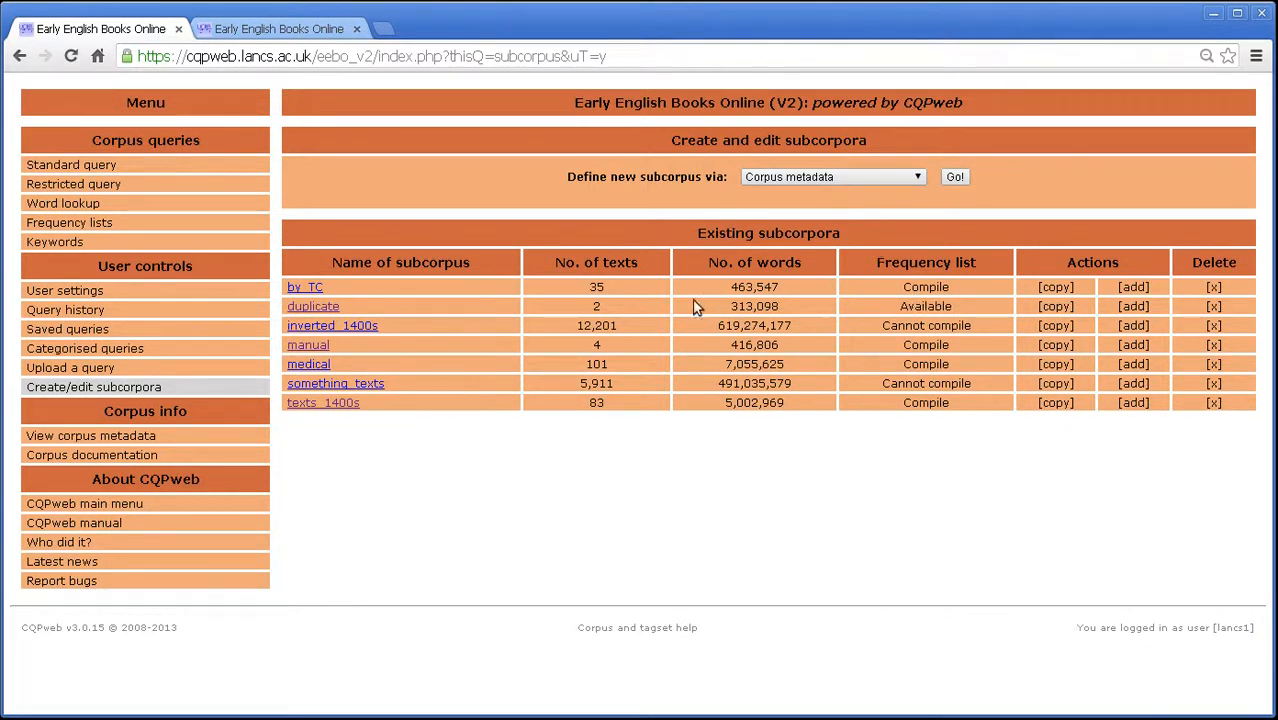
pyautogui.doubleClick(906, 305)
pyautogui.click(916, 308)
pyautogui.doubleClick(923, 306)
pyautogui.click(914, 307)
# Step: Add text A18724, with its filename copied from the by_TC subcorpus, to the duplicate subcorpus
pyautogui.click(1134, 306)
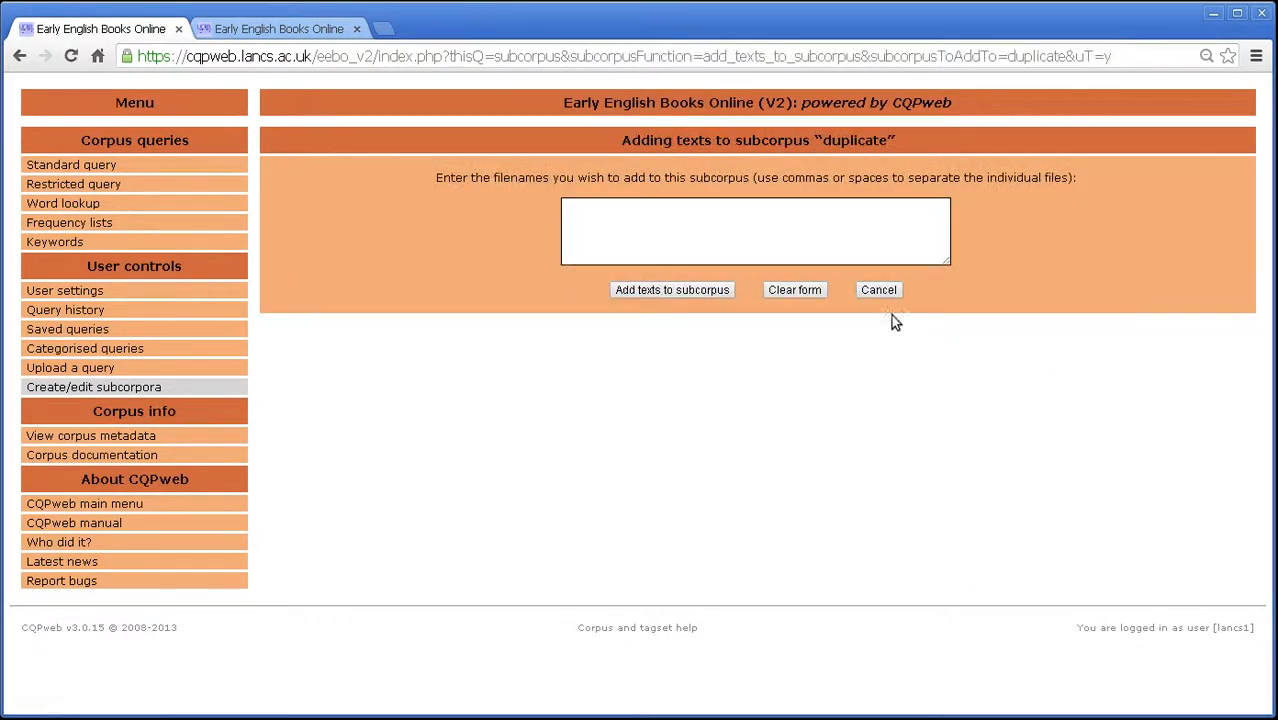
pyautogui.click(290, 28)
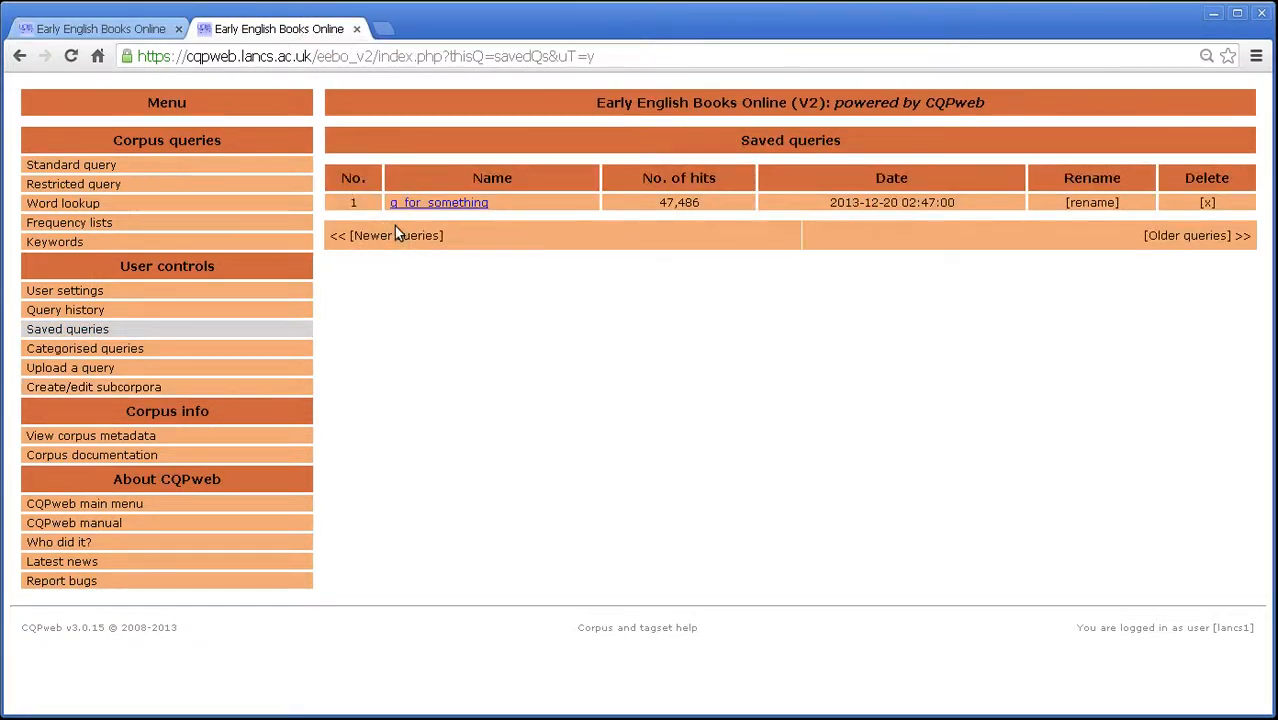
pyautogui.click(76, 388)
pyautogui.click(305, 287)
pyautogui.moveTo(392, 320); pyautogui.dragTo(336, 317)
pyautogui.hotkey('ctrl', 'c')
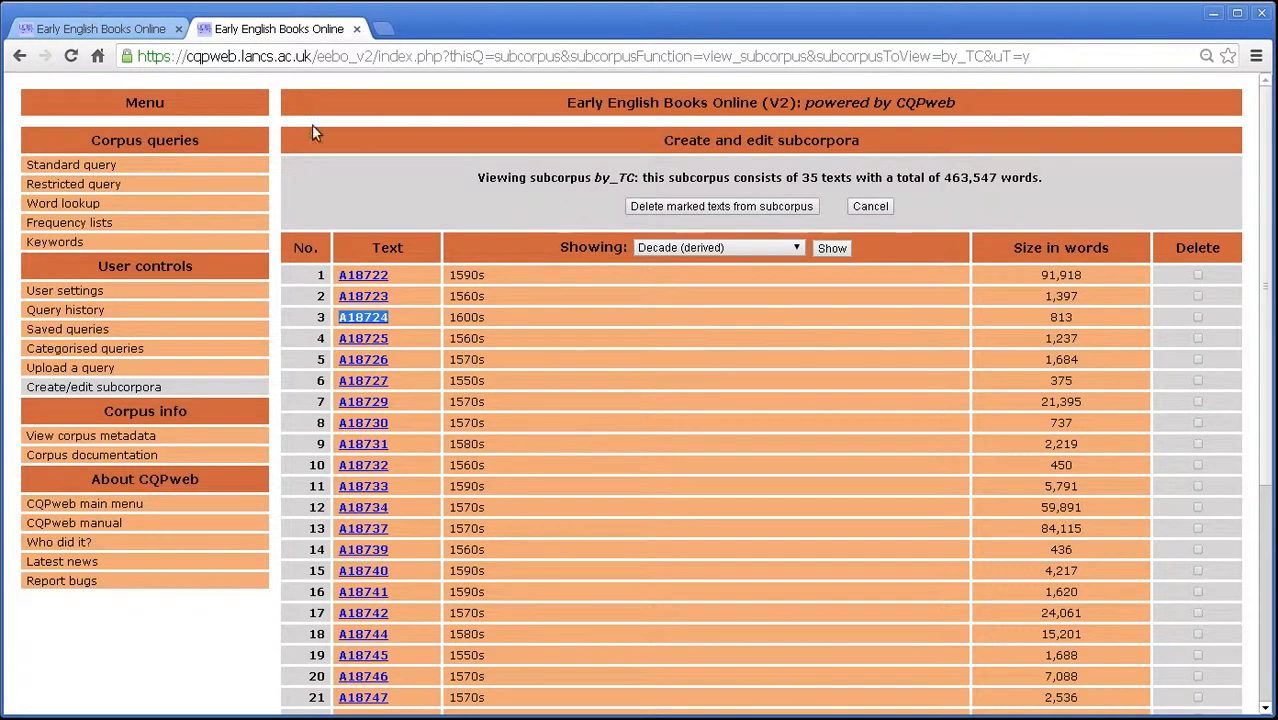
pyautogui.click(84, 30)
pyautogui.click(659, 234)
pyautogui.hotkey('ctrl', 'v')
pyautogui.click(700, 289)
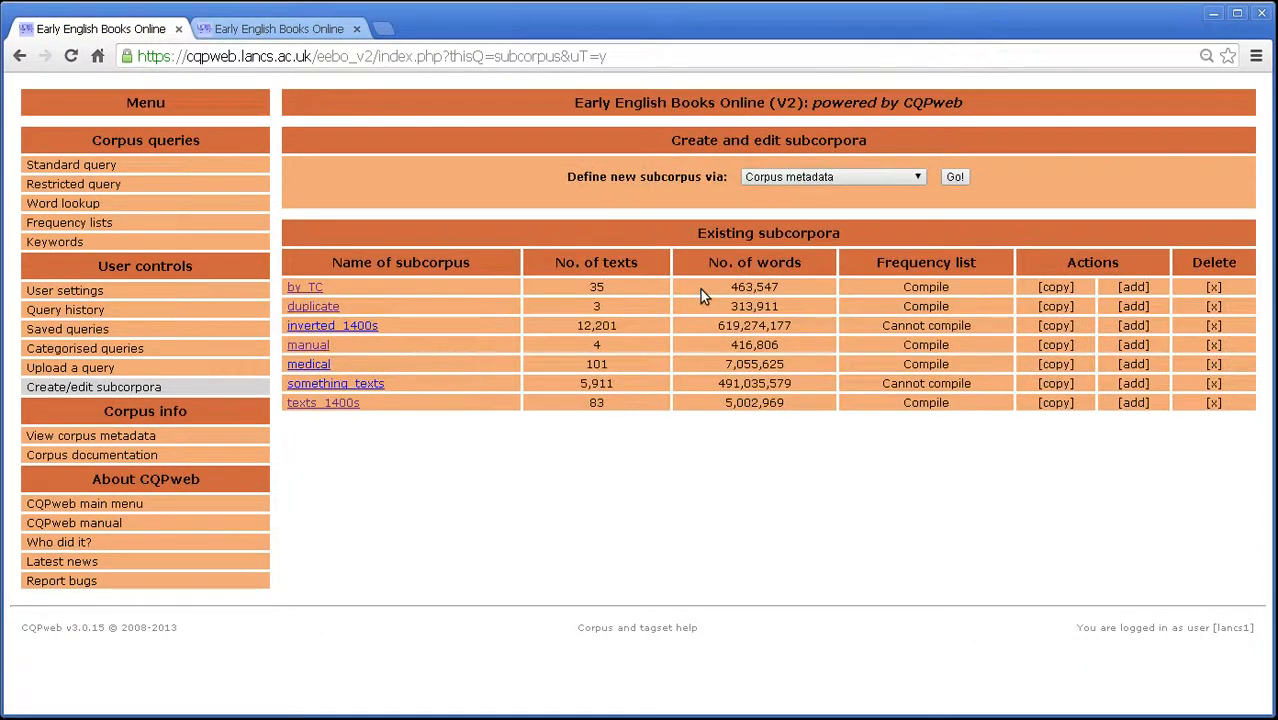
# Step: Check the size of the expanded duplicate subcorpus and recompile its frequency list
pyautogui.moveTo(590, 307); pyautogui.dragTo(743, 312)
pyautogui.click(642, 312)
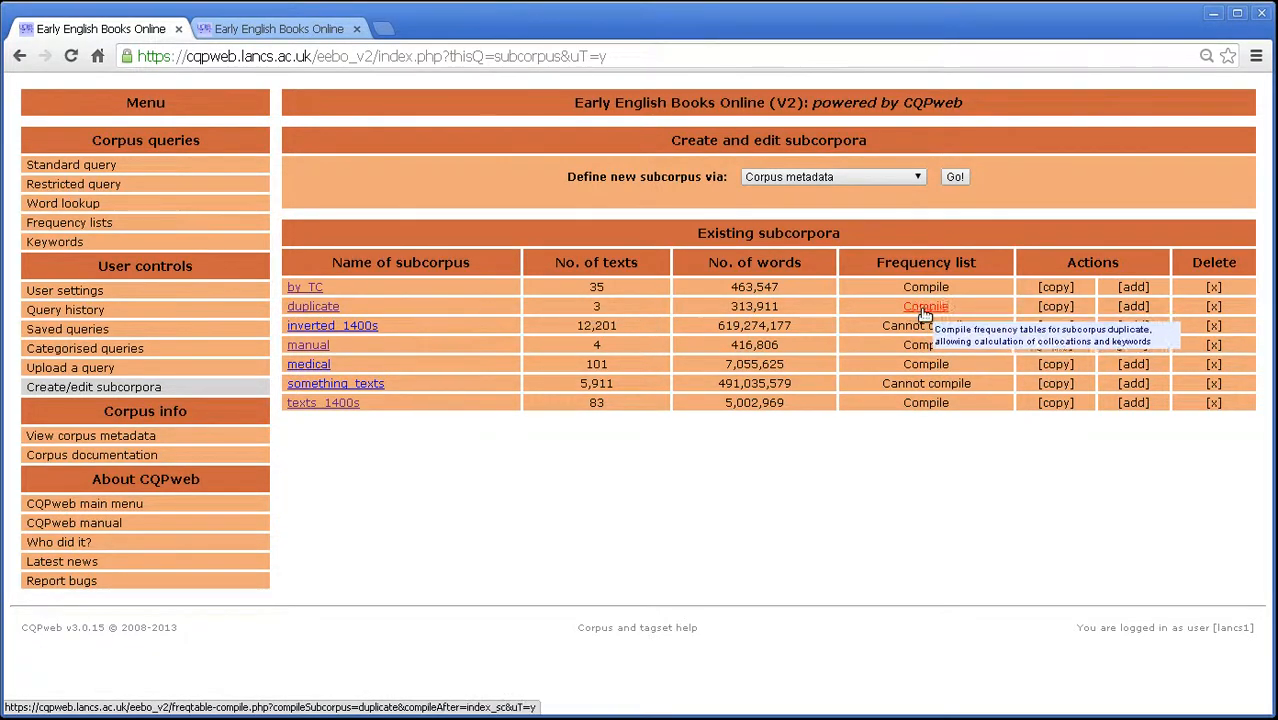
pyautogui.click(927, 308)
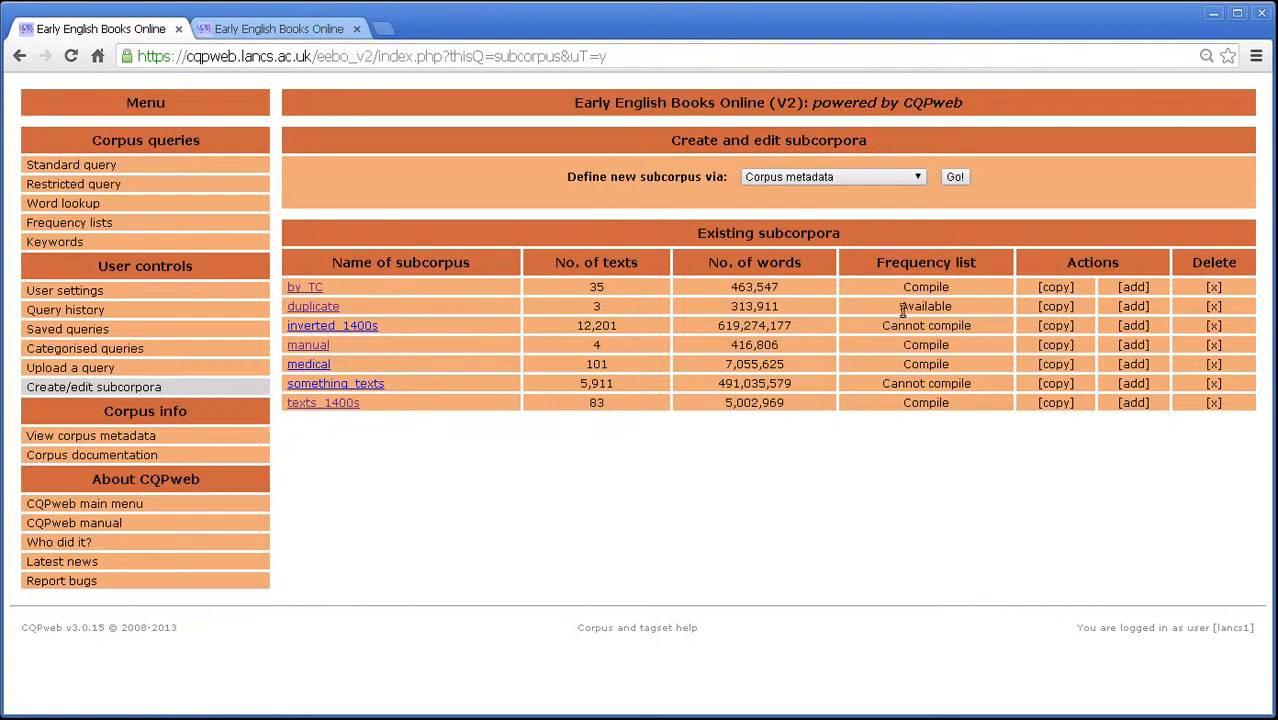
pyautogui.doubleClick(912, 307)
pyautogui.click(900, 309)
# Step: Compile the frequency list for the medical subcorpus and check its status
pyautogui.click(918, 368)
pyautogui.doubleClick(918, 366)
pyautogui.click(932, 363)
pyautogui.doubleClick(902, 366)
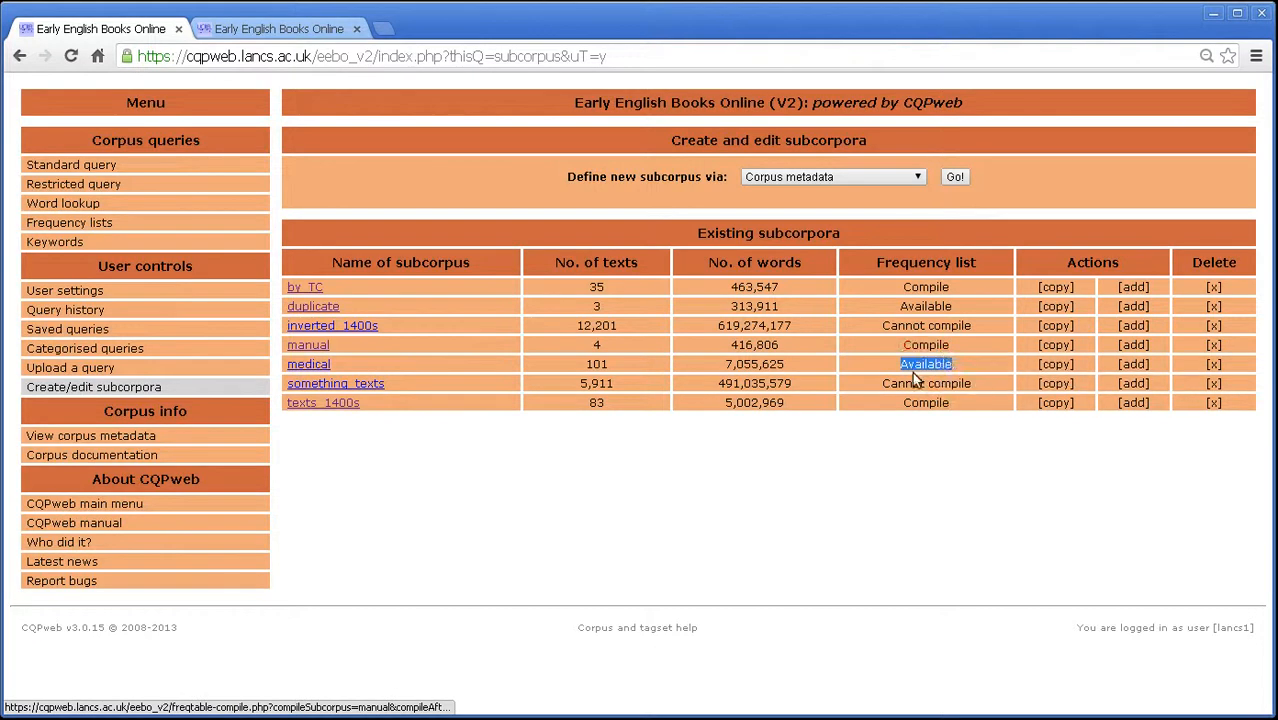
pyautogui.click(916, 367)
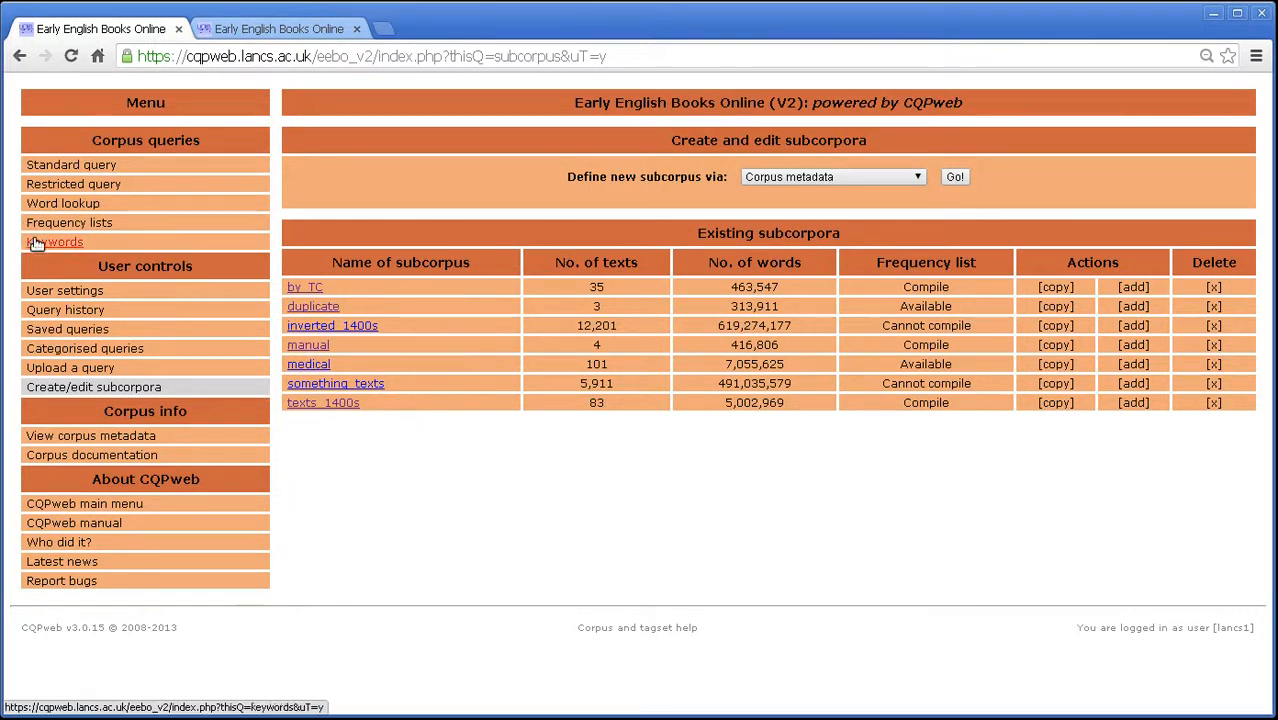
# Step: Open a standard query and restrict it to the medical subcorpus after reviewing the available restrictions
pyautogui.click(84, 170)
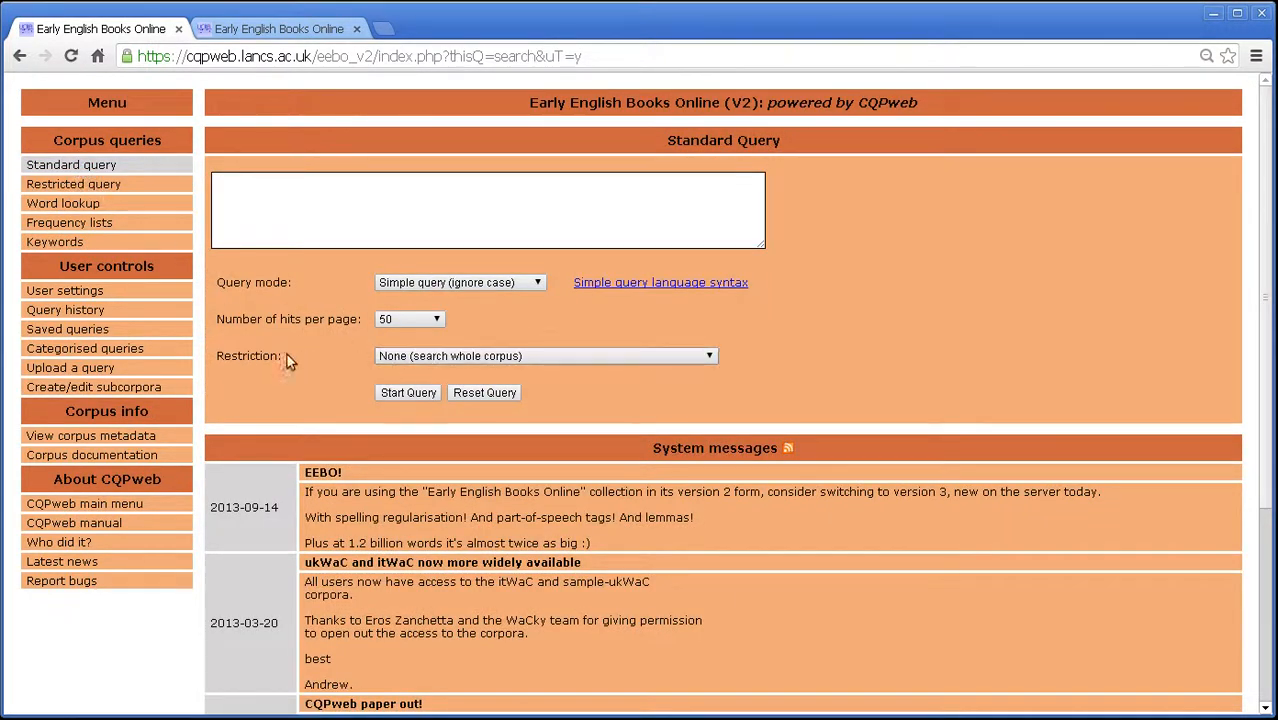
pyautogui.click(328, 230)
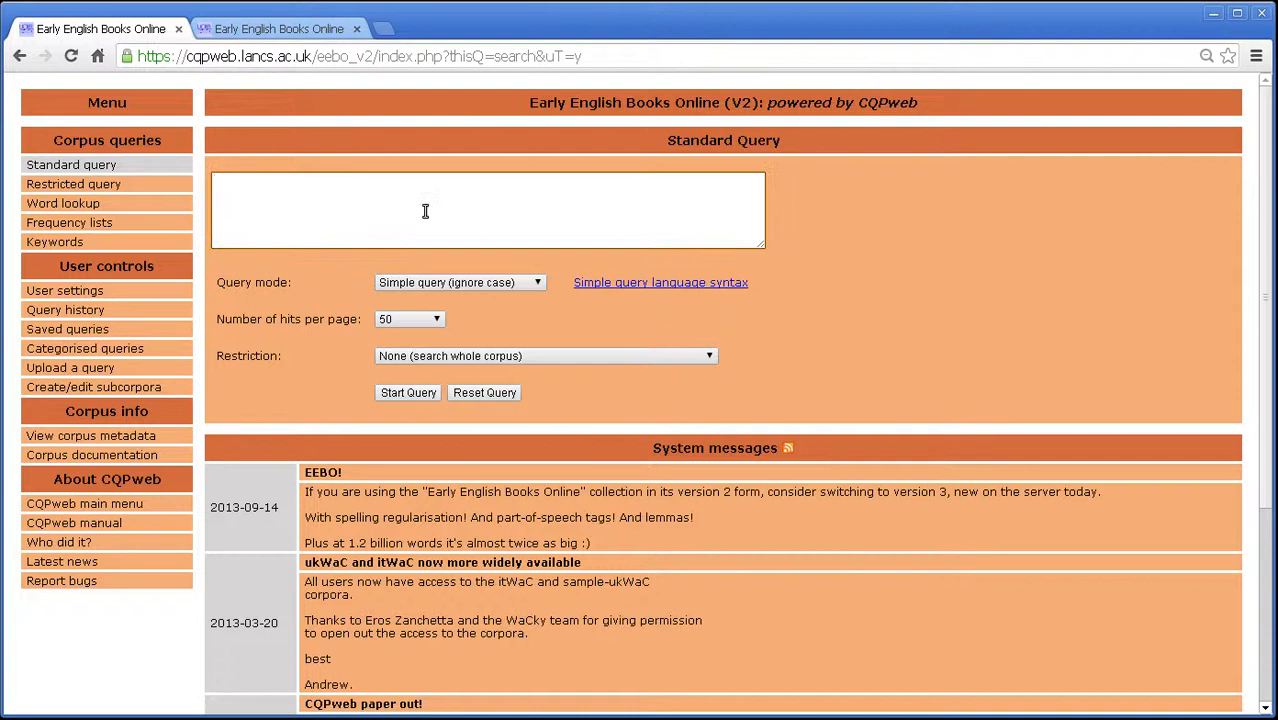
pyautogui.click(447, 356)
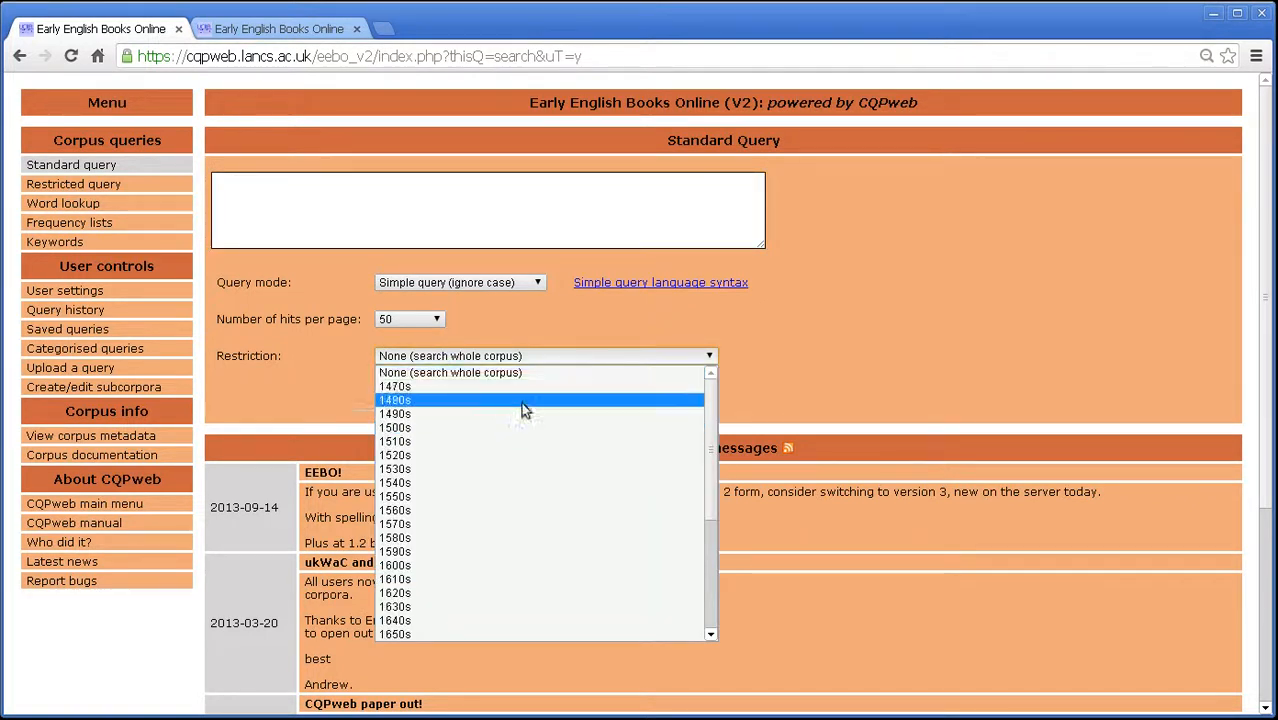
pyautogui.moveTo(710, 384); pyautogui.dragTo(694, 510)
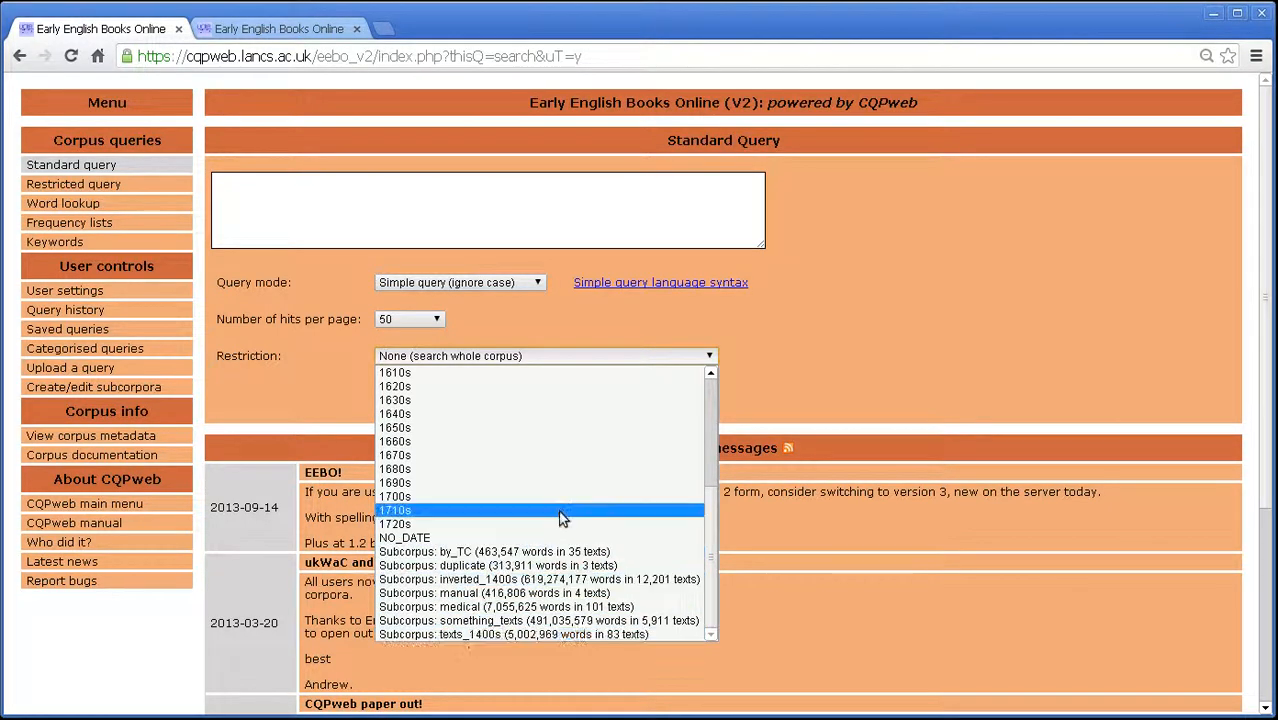
pyautogui.moveTo(711, 510); pyautogui.dragTo(731, 387)
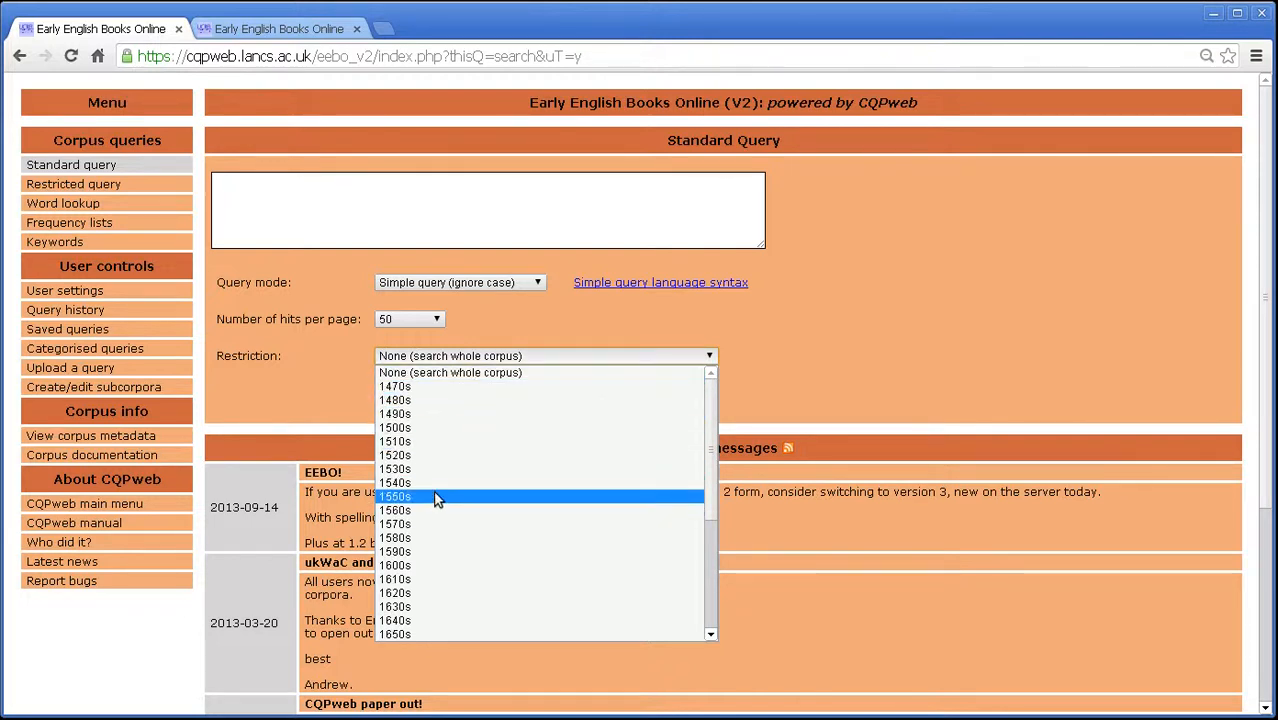
pyautogui.scroll(-1, 686, 426)
pyautogui.moveTo(722, 437); pyautogui.dragTo(720, 540)
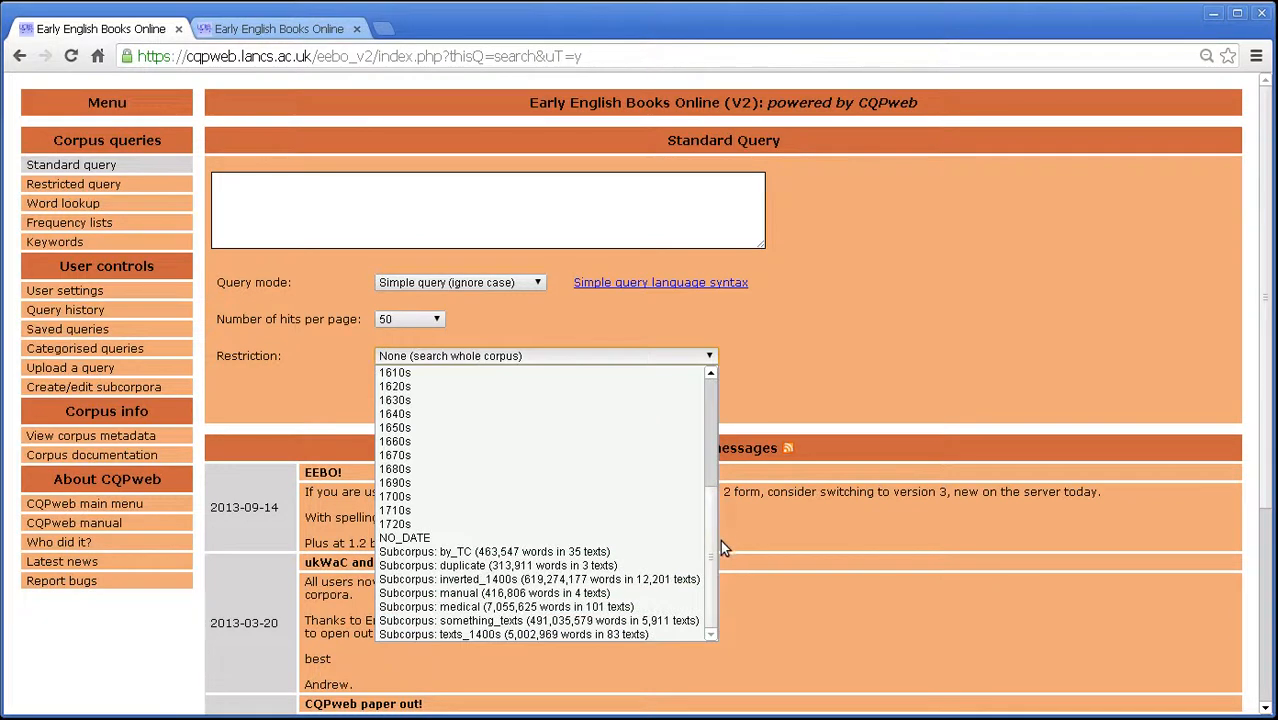
pyautogui.click(552, 607)
# Step: Run a simple query for "head" within the medical subcorpus
pyautogui.click(476, 196)
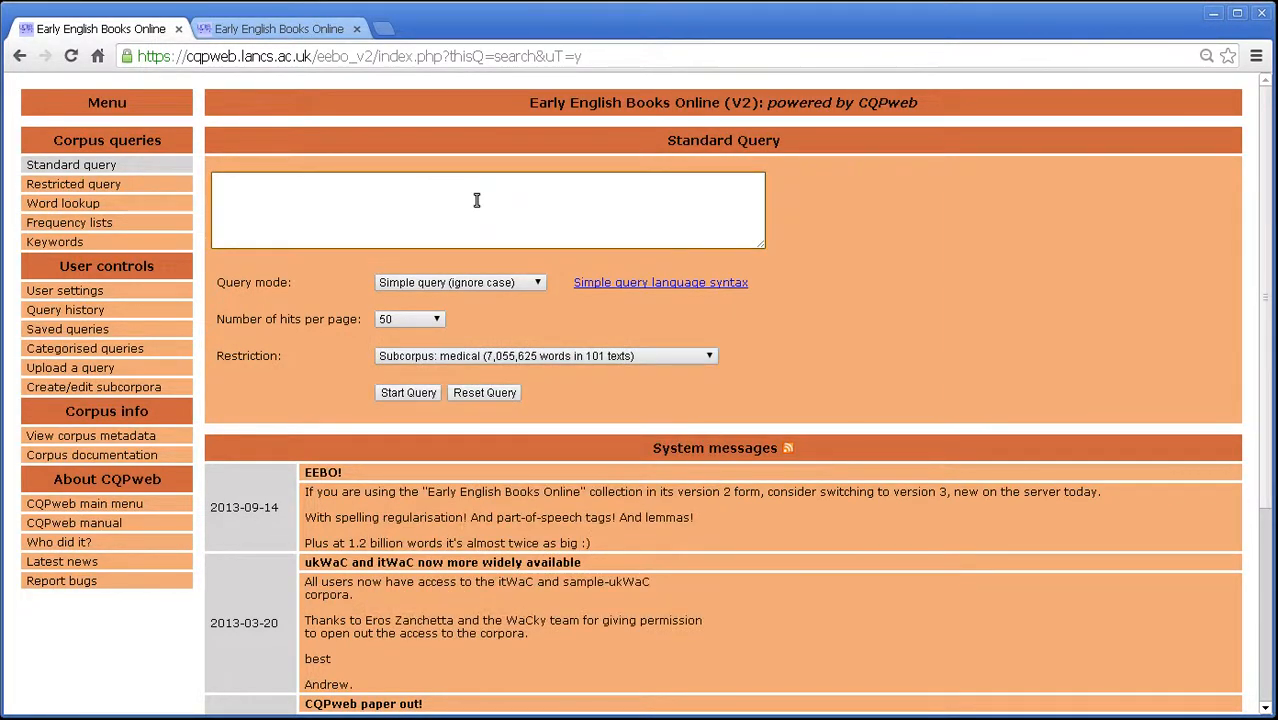
pyautogui.write('he')
pyautogui.click(407, 390)
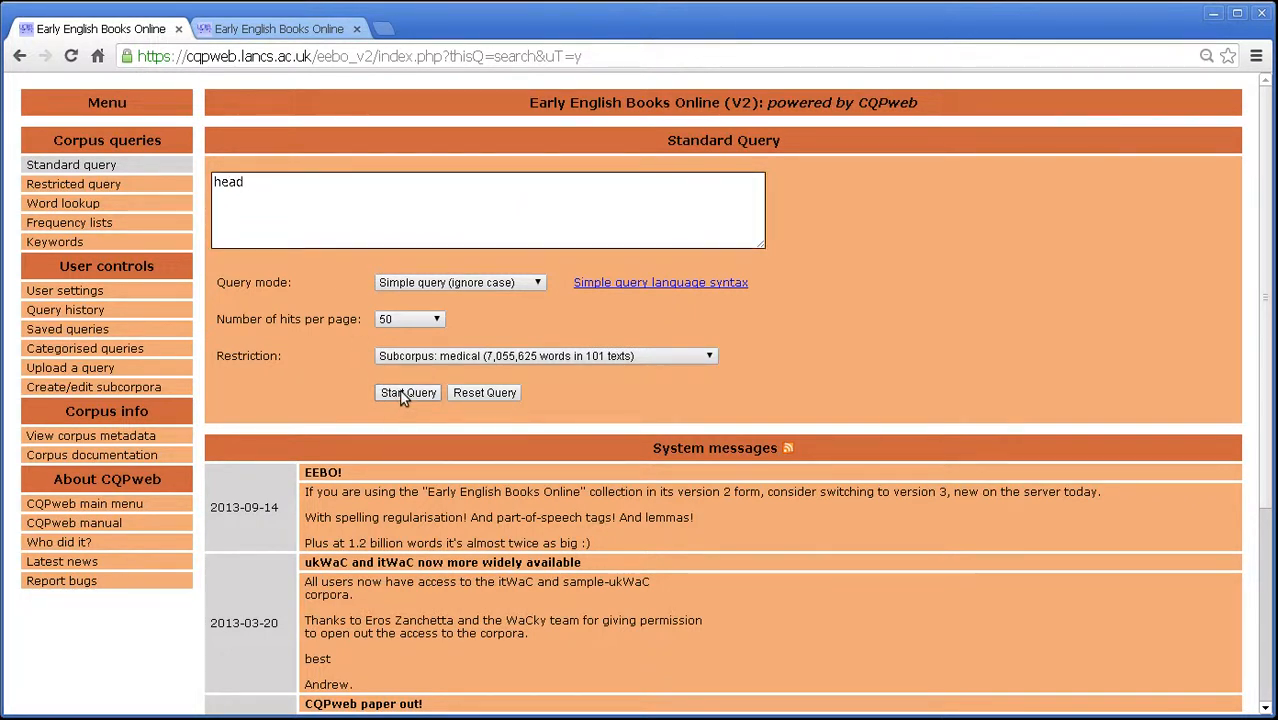
pyautogui.click(393, 391)
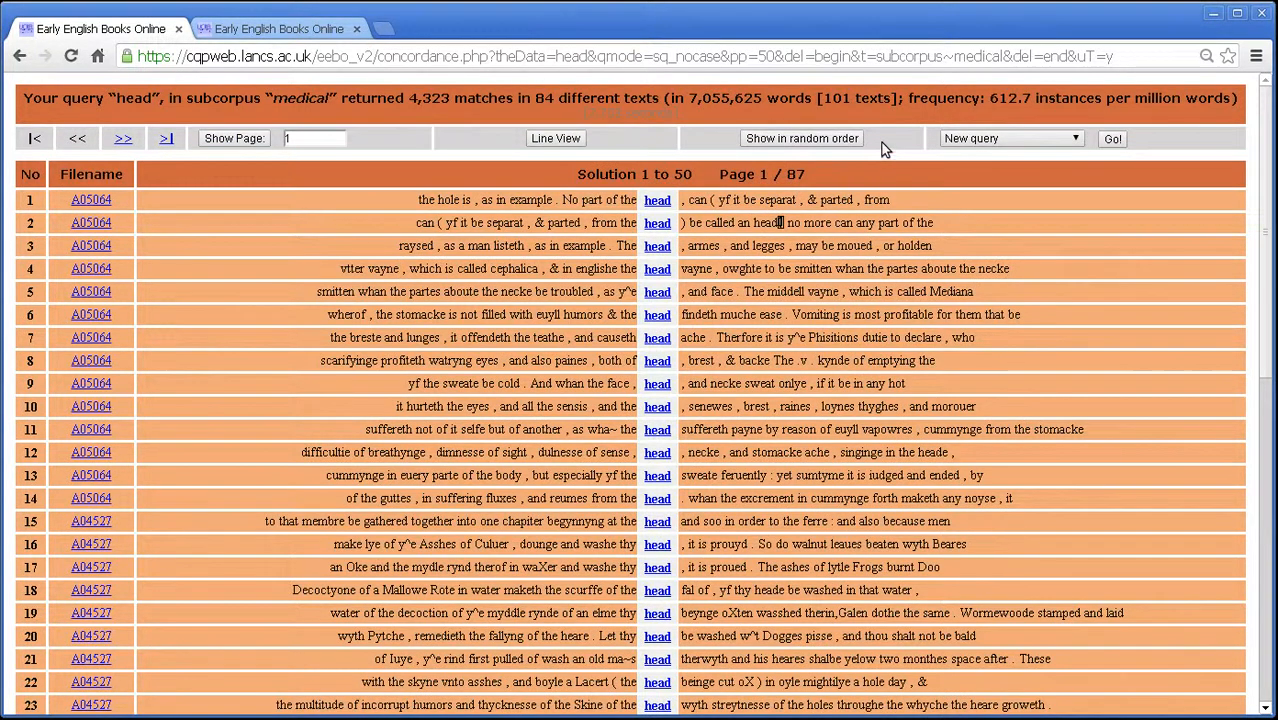
# Step: Examine the results heading of the "head" query for the subcorpus name, match and text counts, and subcorpus size
pyautogui.moveTo(30, 98); pyautogui.dragTo(323, 98)
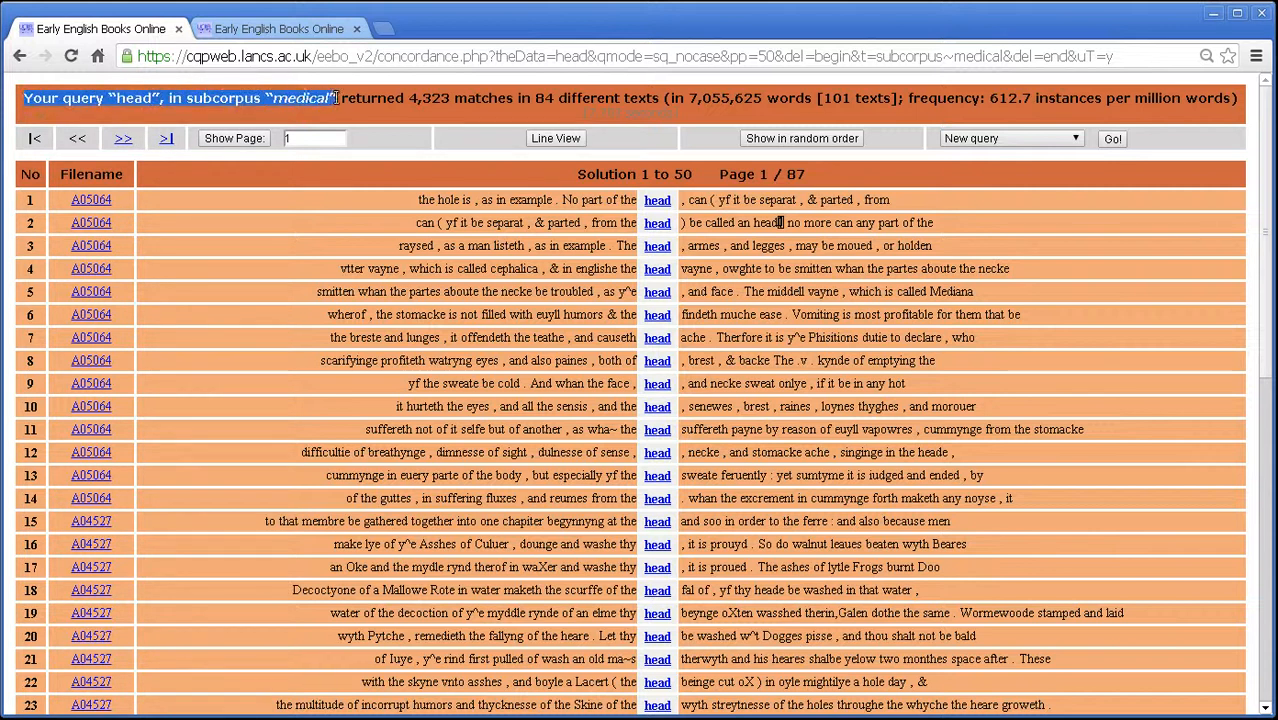
pyautogui.moveTo(416, 98); pyautogui.dragTo(443, 101)
pyautogui.doubleClick(443, 101)
pyautogui.doubleClick(541, 100)
pyautogui.click(778, 101)
pyautogui.moveTo(688, 100); pyautogui.dragTo(818, 100)
pyautogui.doubleClick(838, 98)
pyautogui.doubleClick(872, 98)
pyautogui.moveTo(904, 98); pyautogui.dragTo(687, 103)
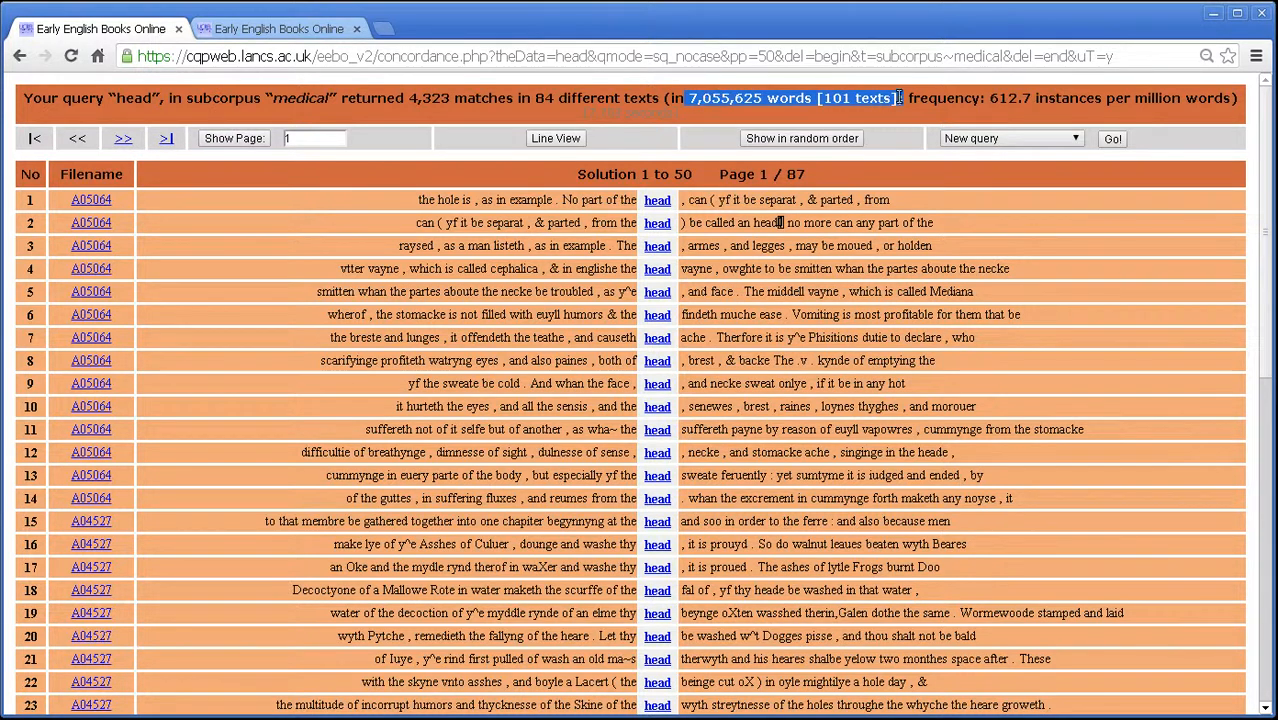
pyautogui.click(446, 97)
pyautogui.doubleClick(543, 97)
pyautogui.moveTo(422, 99); pyautogui.dragTo(416, 100)
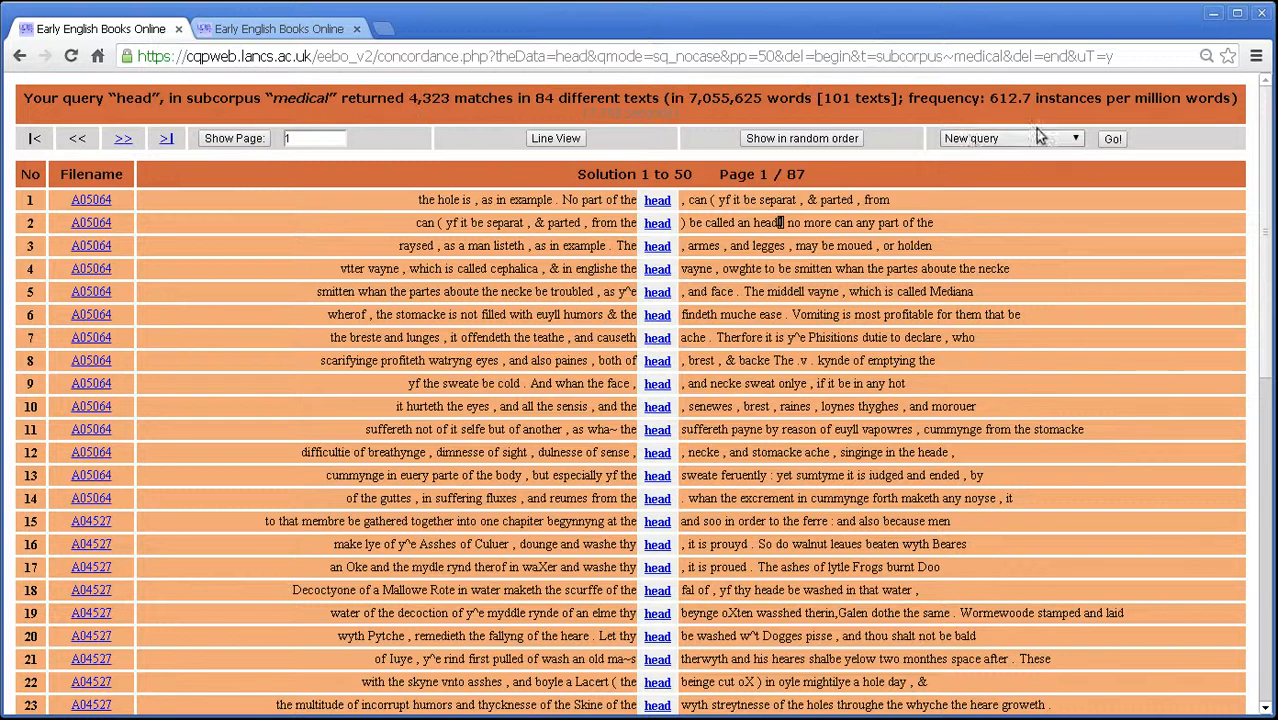
# Step: Start a new query from the results and review the subcorpora offered as restrictions without choosing one
pyautogui.click(1112, 139)
pyautogui.click(479, 366)
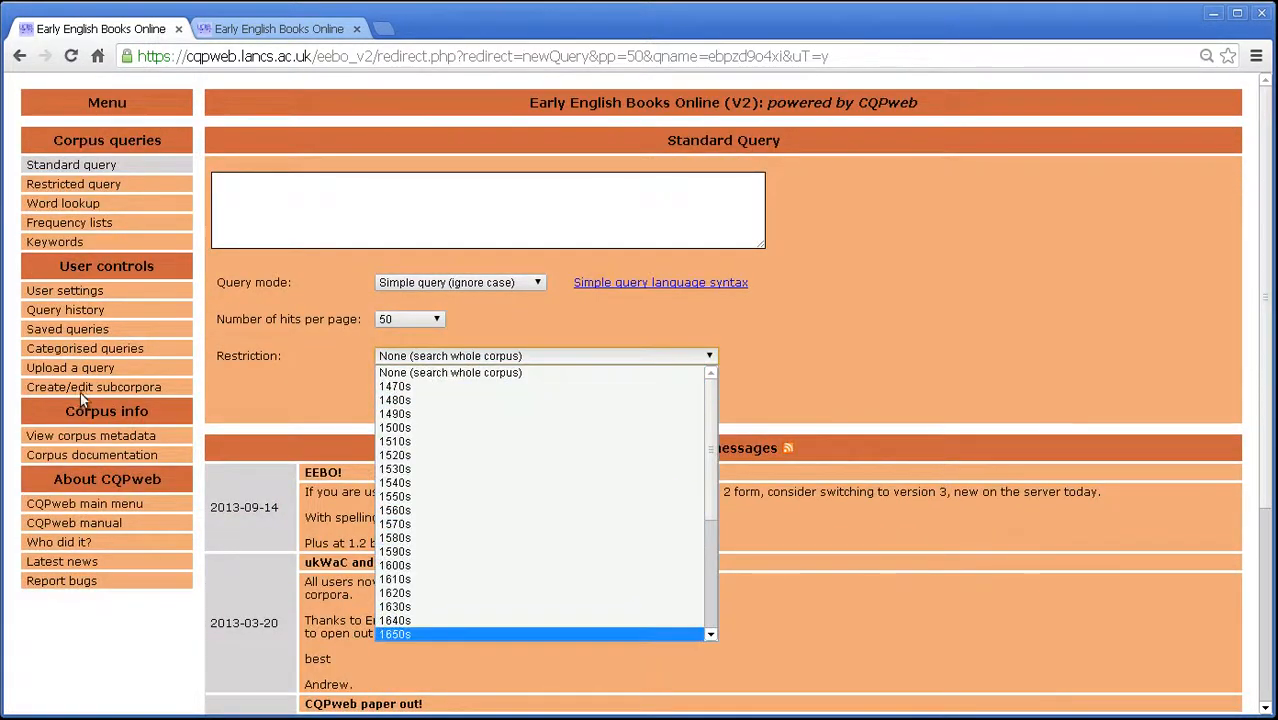
pyautogui.scroll(-5, 690, 500)
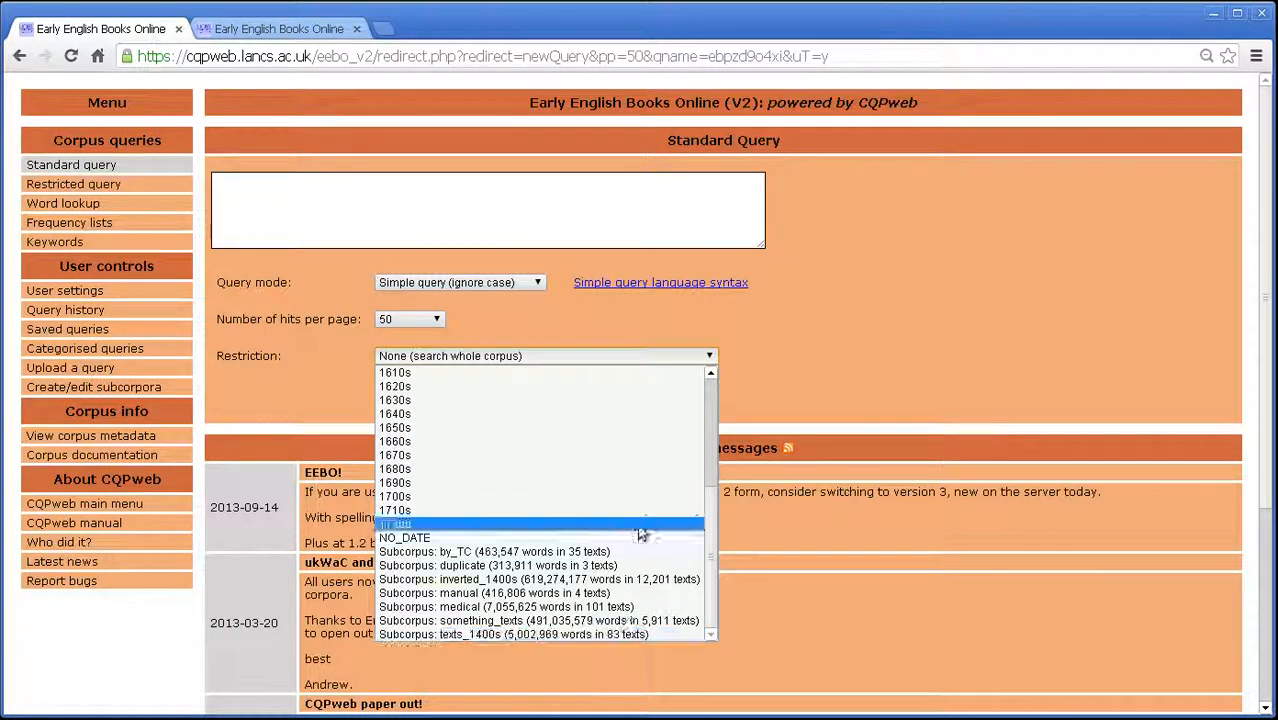
pyautogui.click(830, 343)
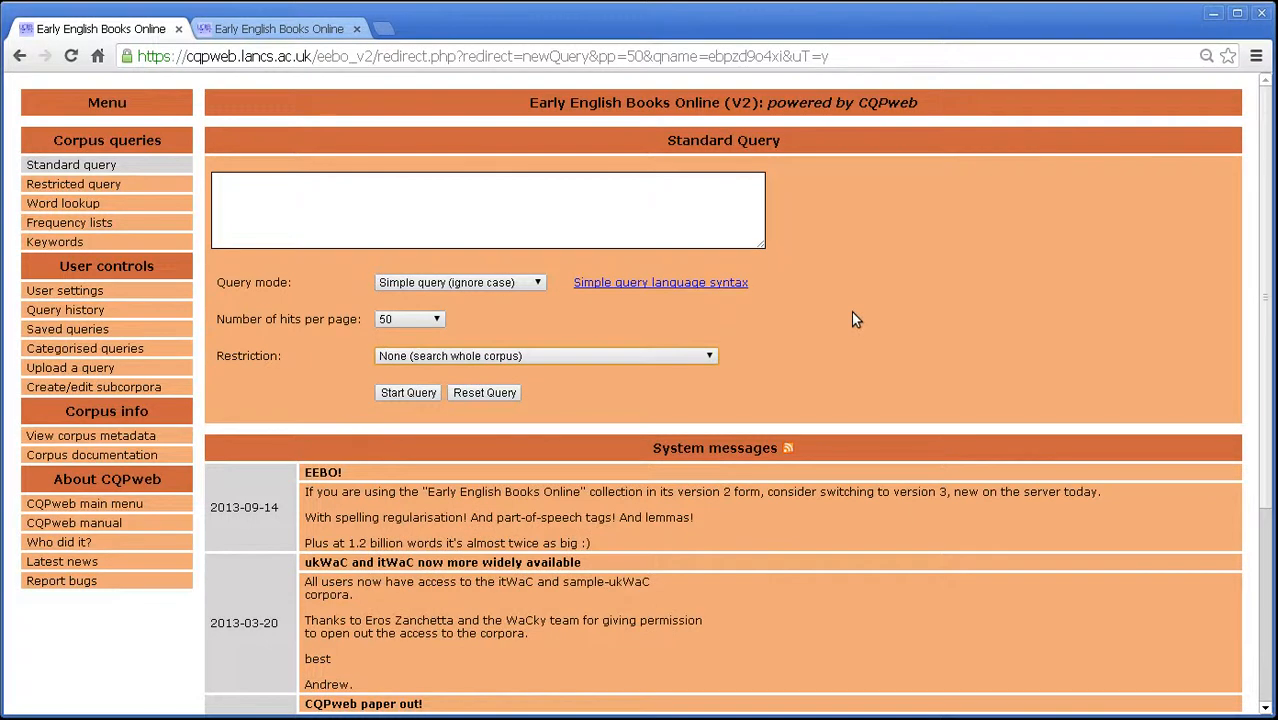